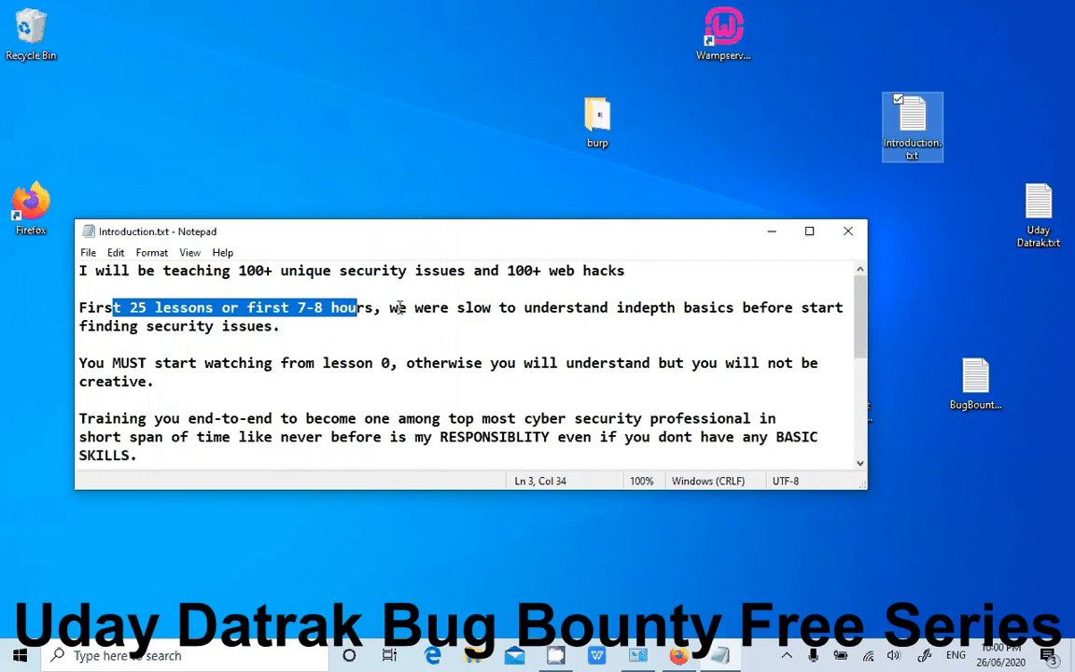
- Read through the Introduction.txt notes in a maximized window down to the lesson 31 topic on installing Burp Suite, and close the file
left_click_drag(382, 307, 463, 320)
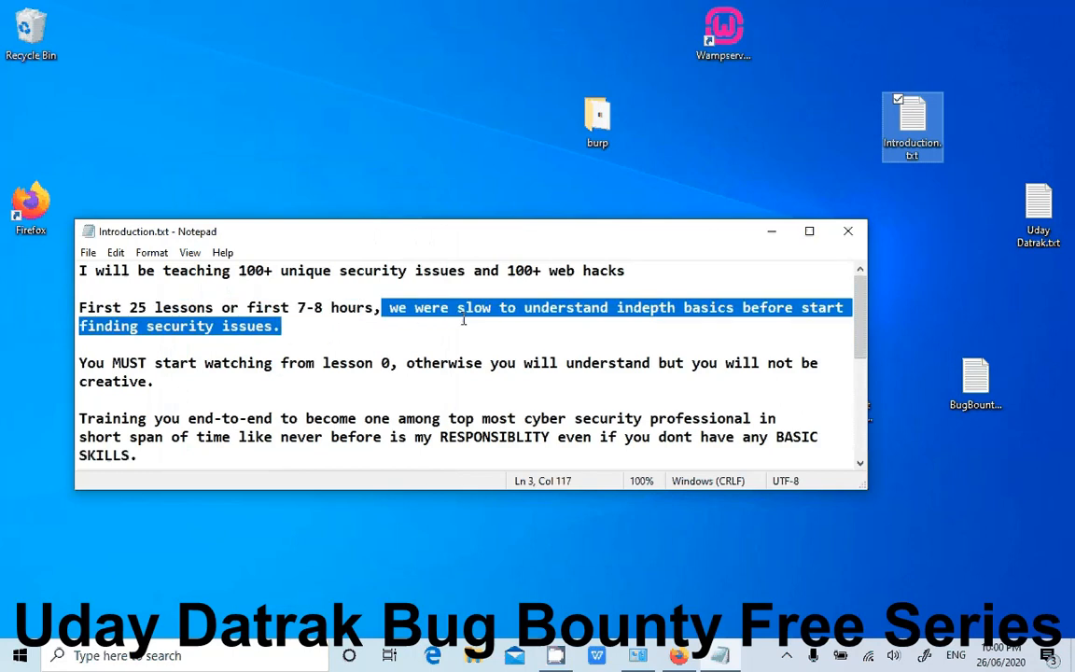
left_click(143, 363)
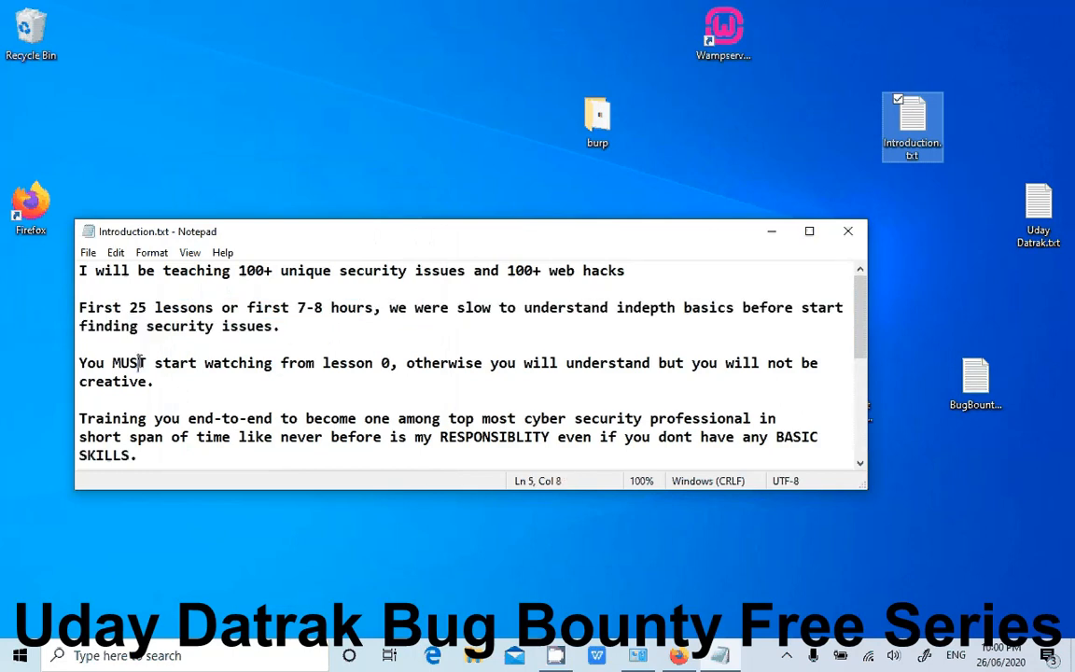
left_click_drag(144, 363, 280, 382)
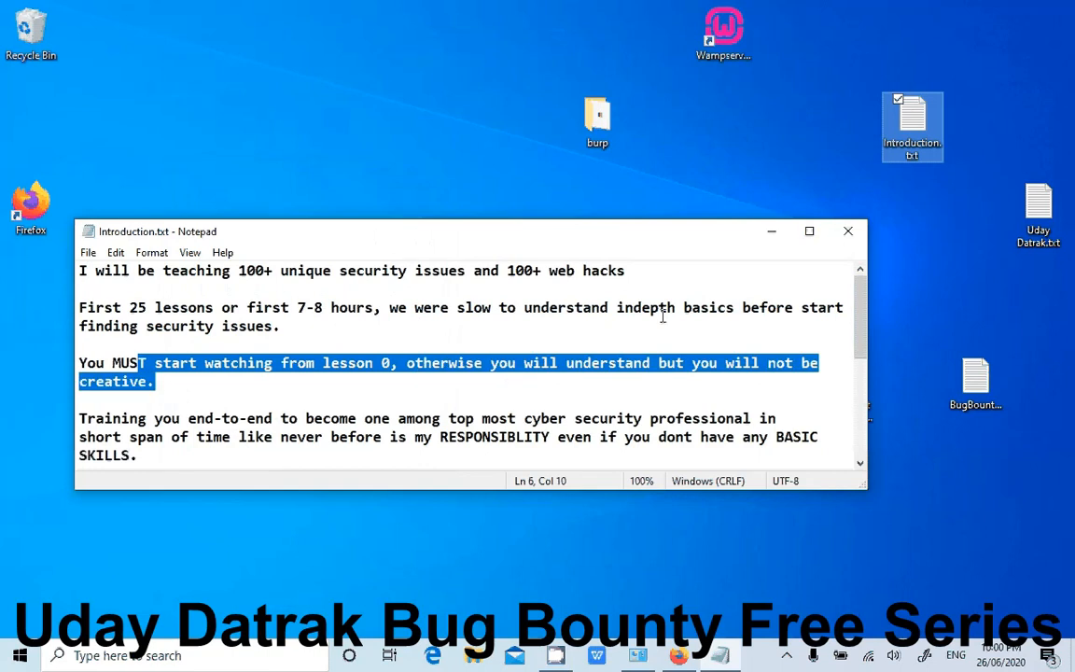
left_click(809, 232)
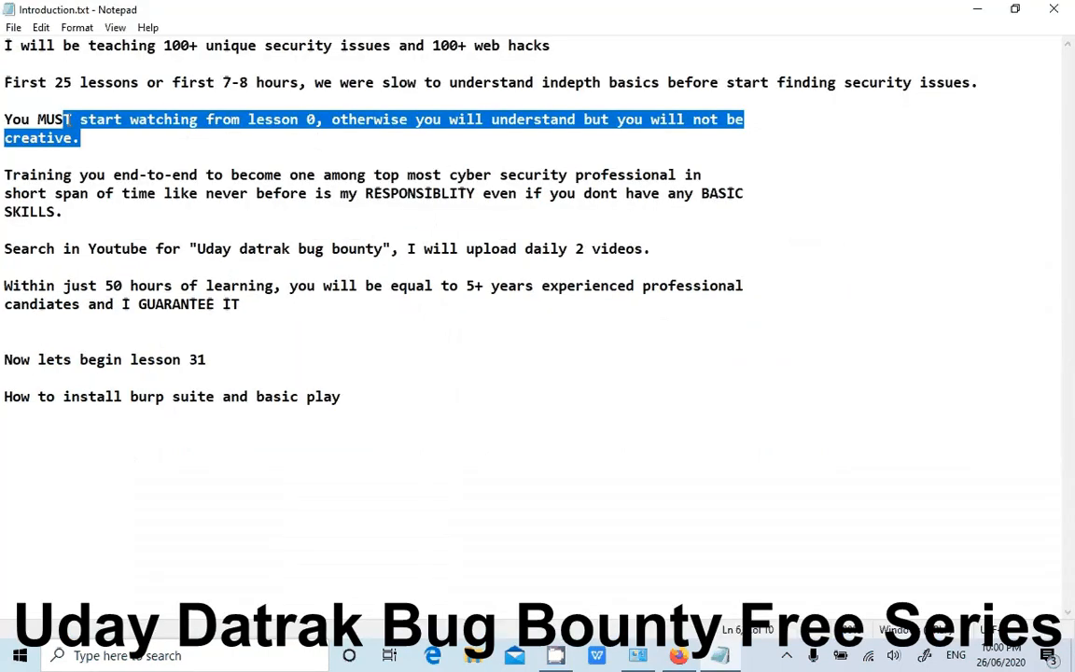
left_click_drag(4, 174, 75, 210)
left_click_drag(239, 193, 472, 192)
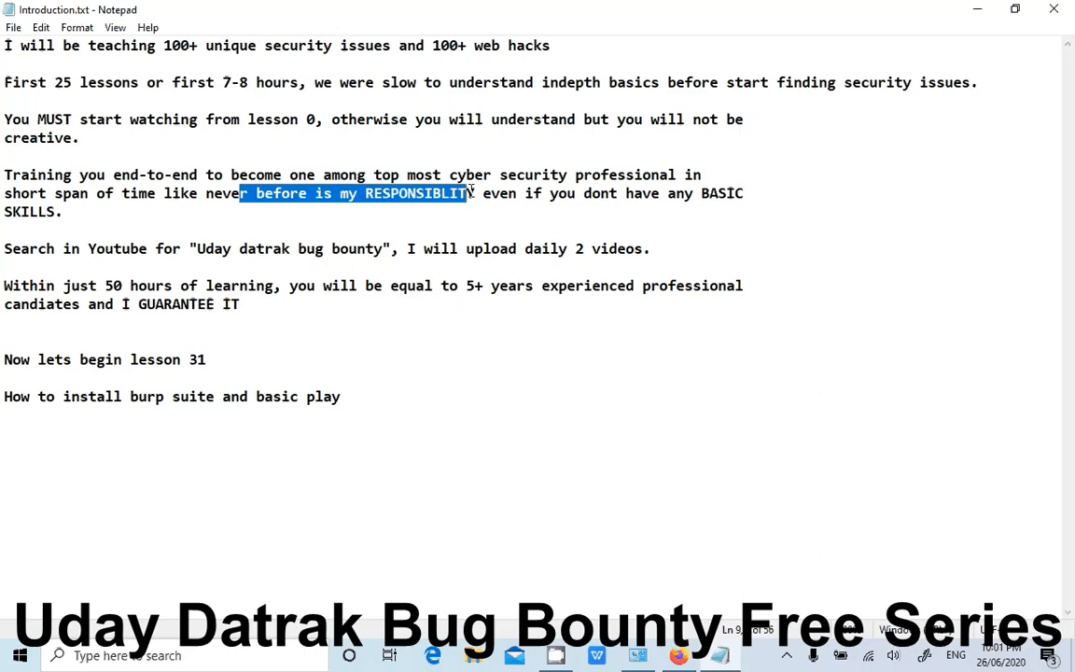
left_click_drag(4, 248, 386, 248)
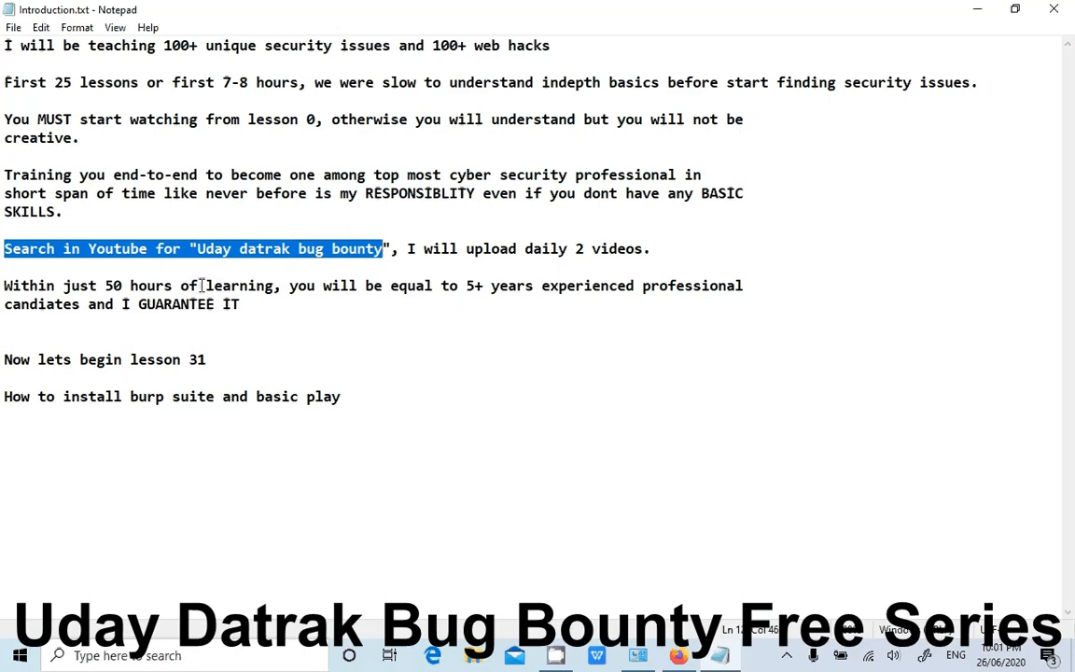
left_click_drag(241, 304, 198, 305)
left_click_drag(132, 289, 7, 293)
left_click(313, 299)
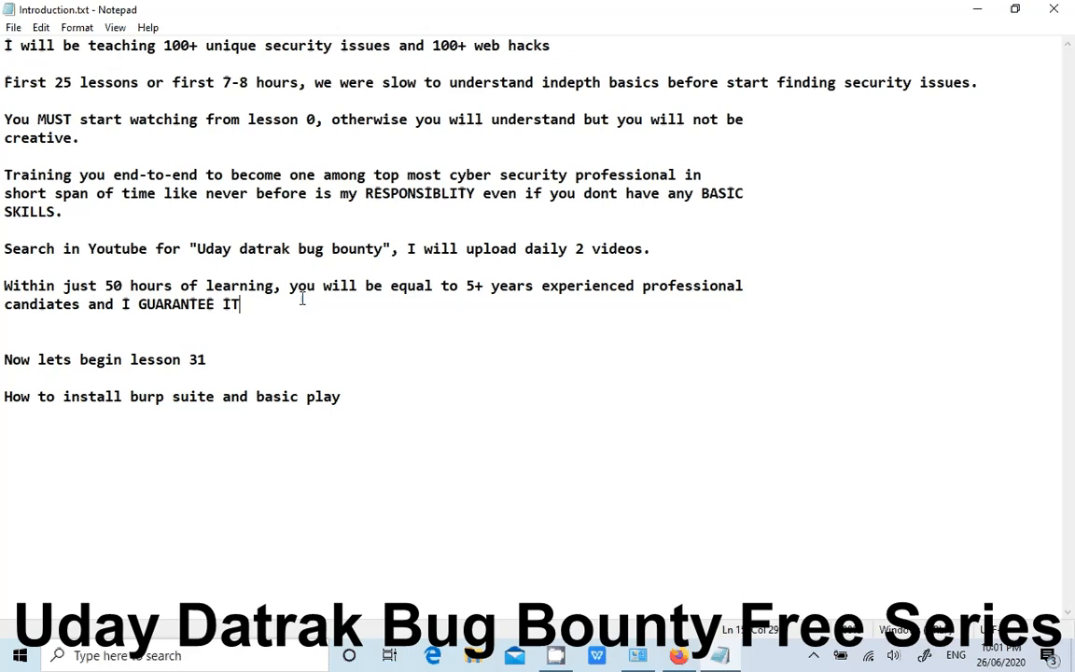
left_click_drag(207, 361, 362, 399)
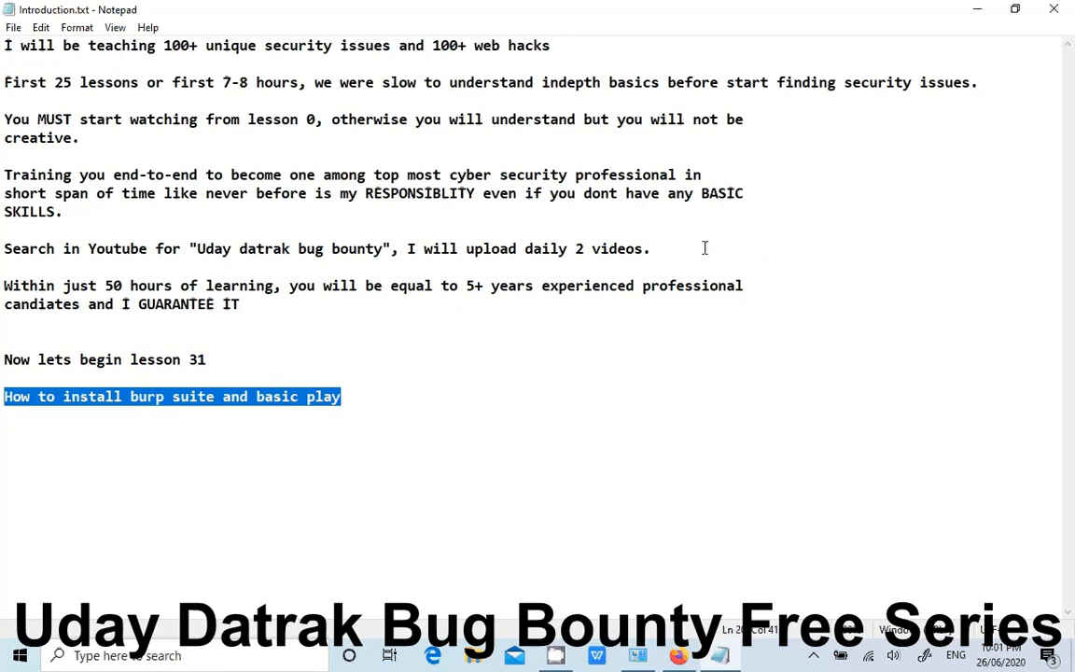
left_click(1055, 10)
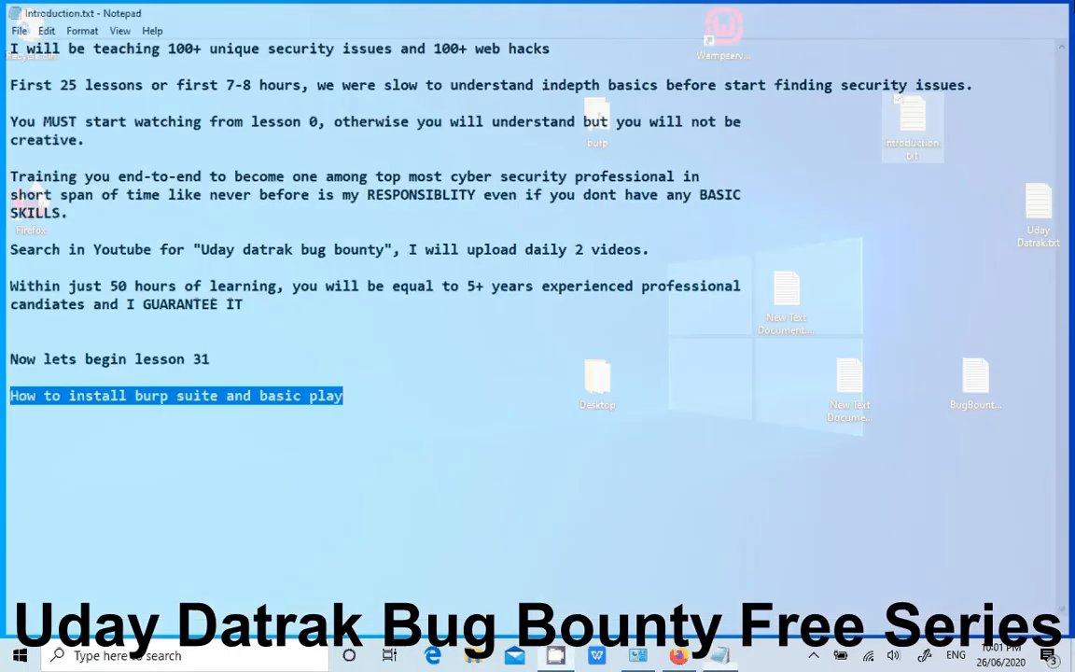
- Switch to Firefox and search Google for "burp suite download"
left_click(679, 658)
type("burp sui")
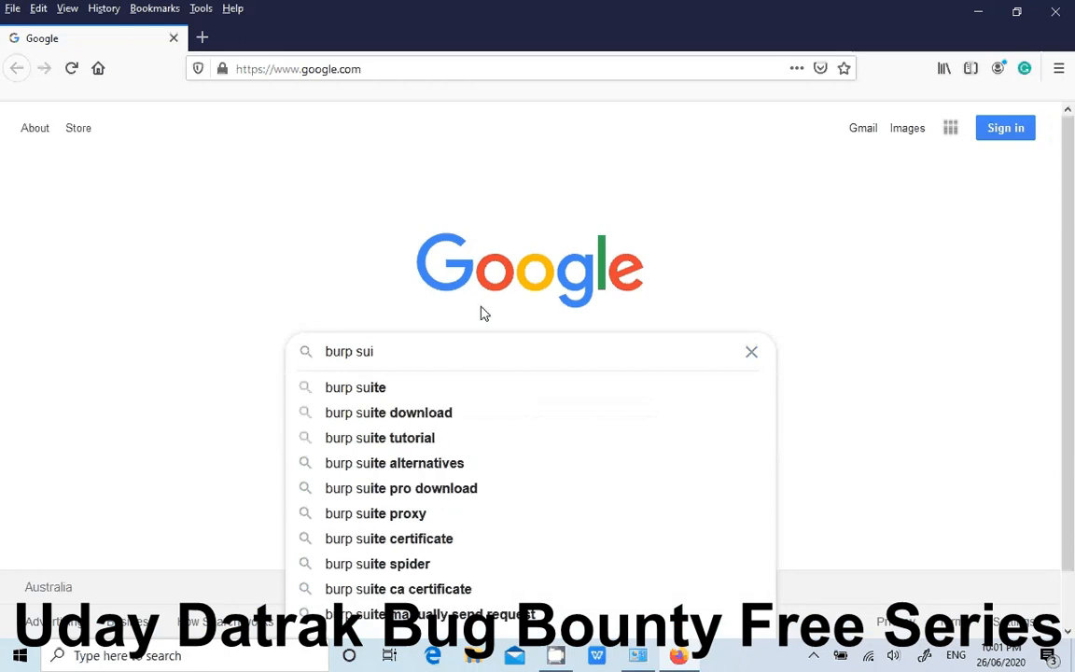
type("te download")
key("Return")
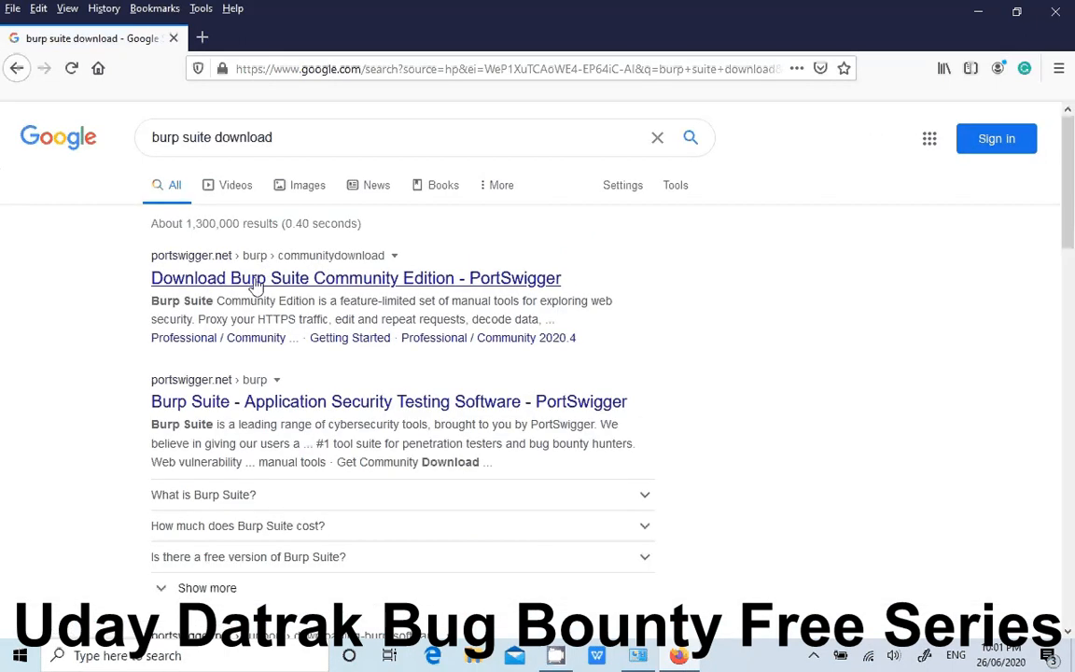
- Go to PortSwigger's Burp Suite Community Edition download page and open the latest version's release page
left_click(252, 286)
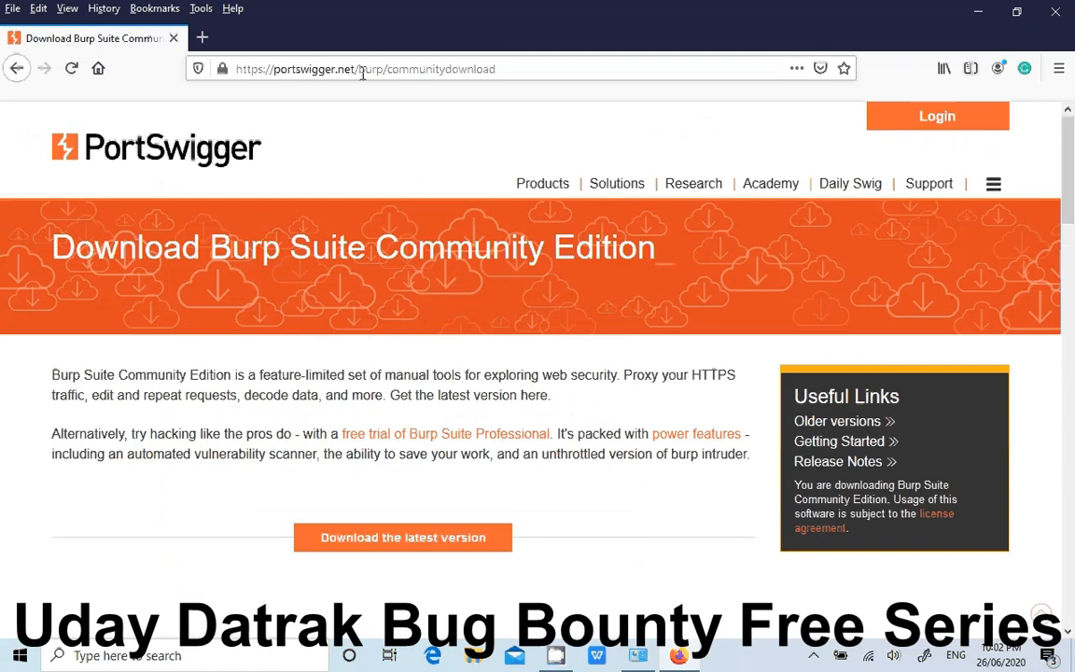
left_click(282, 70)
left_click_drag(274, 69, 360, 79)
left_click(434, 539)
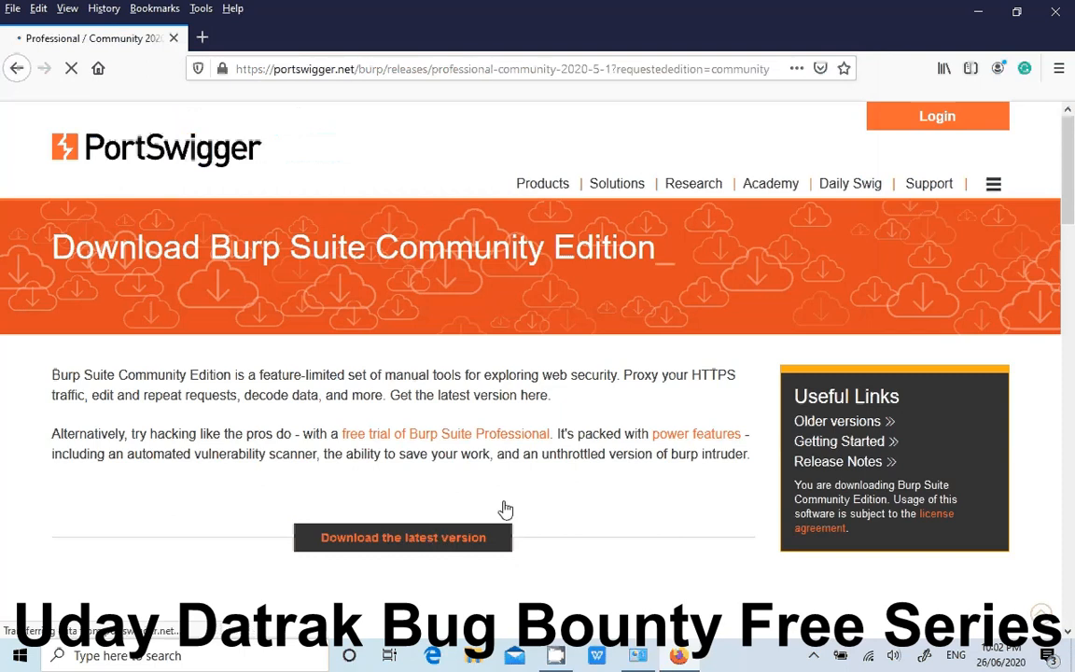
- Choose Burp Suite Community Edition for Windows (64-bit) as the download on the release page
scroll(1073, 201, "down", 2)
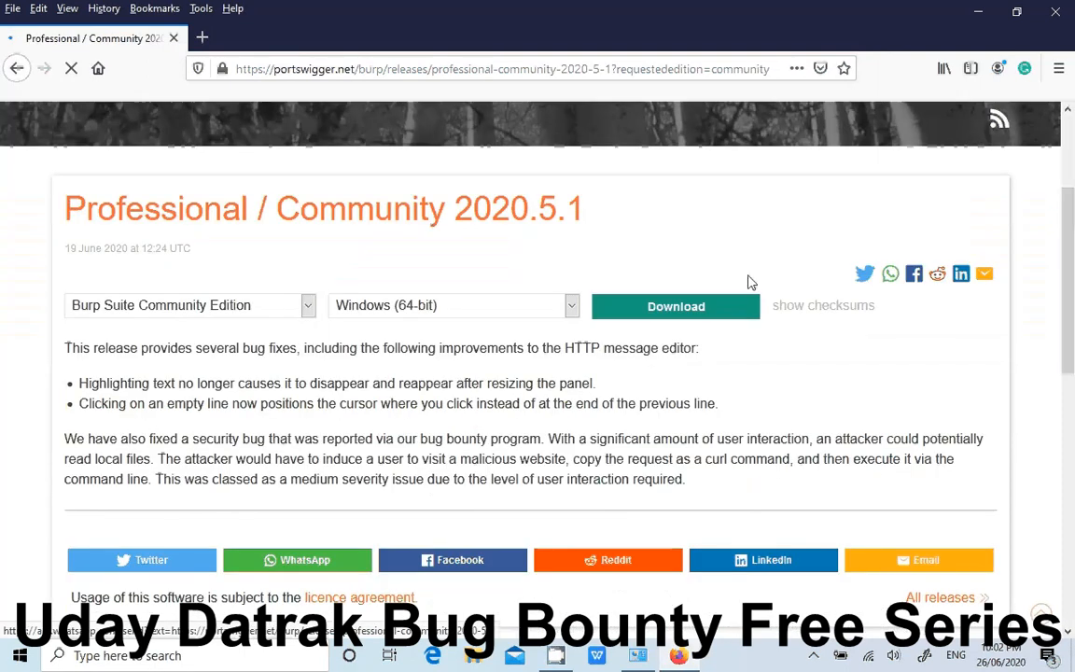
left_click(224, 312)
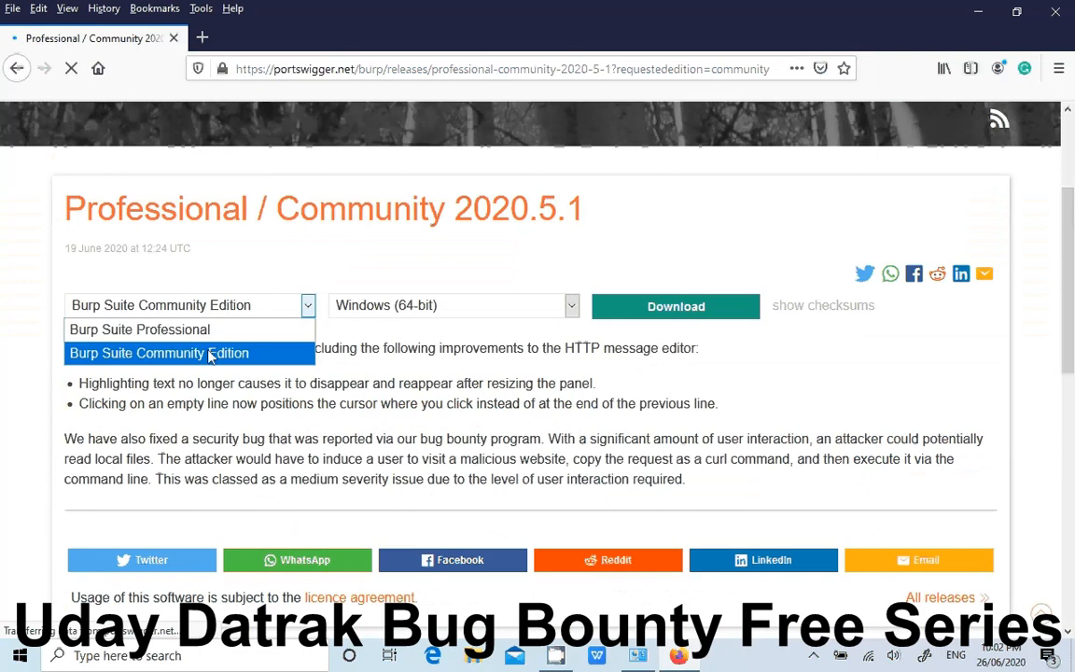
left_click(211, 355)
left_click(384, 307)
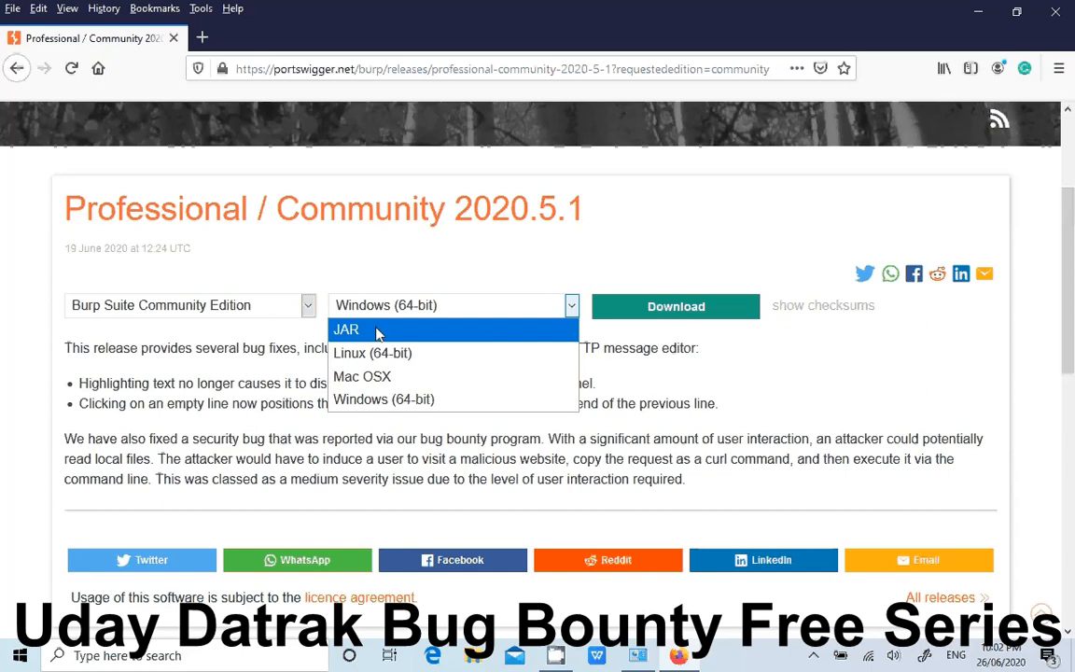
left_click(399, 402)
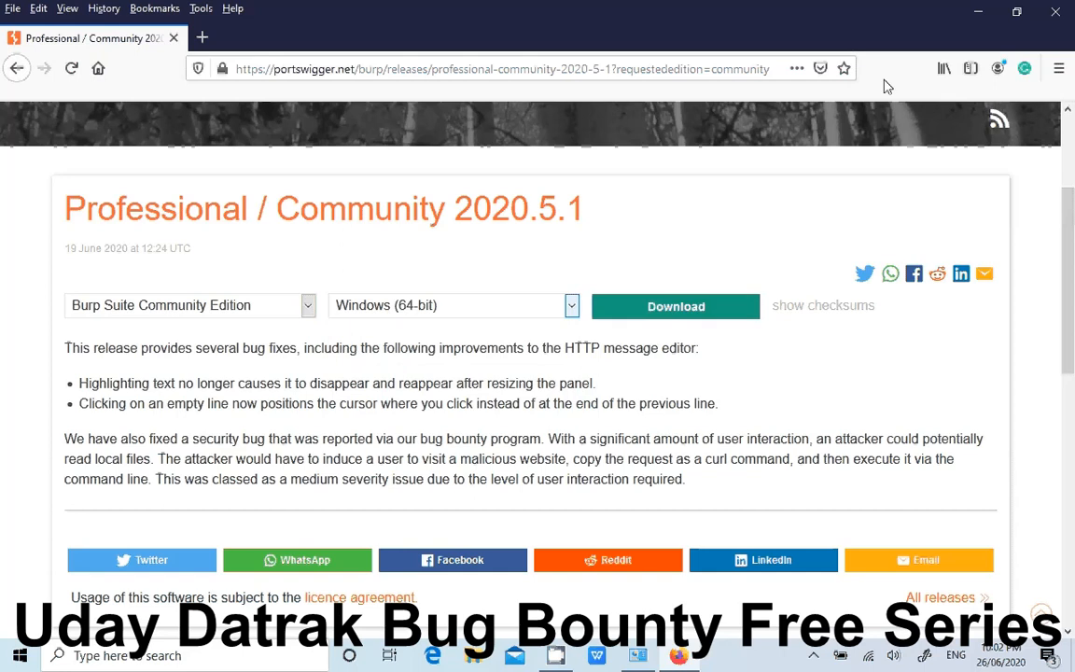
- Minimize the browser, open the burp folder on the desktop and launch the burpsuite_community_windows-x64 installer
left_click(973, 11)
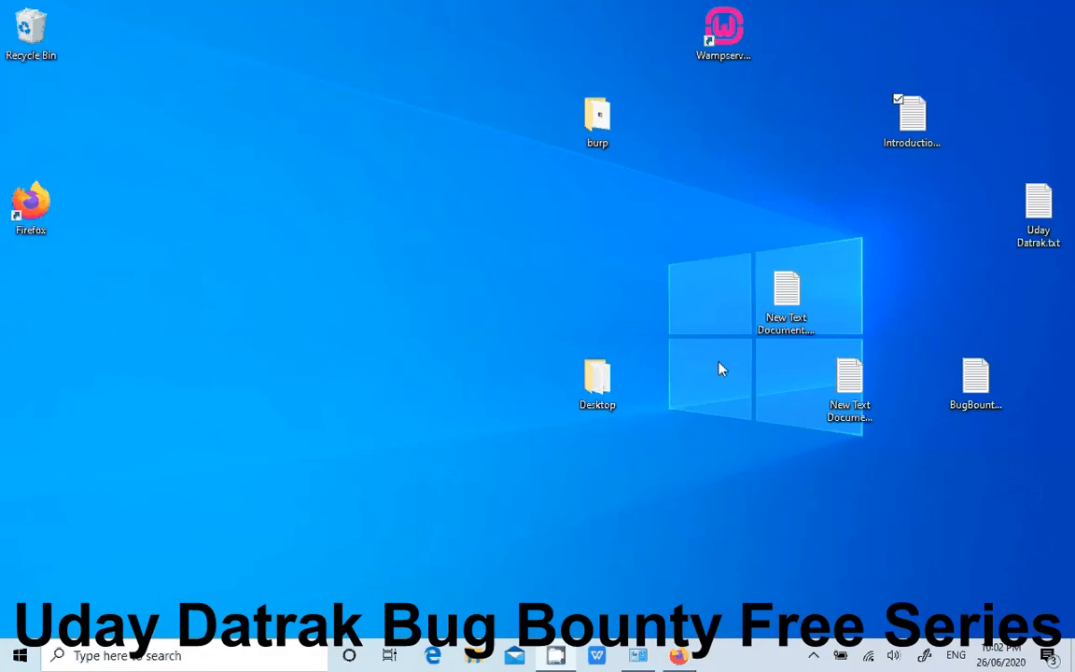
left_click(602, 128)
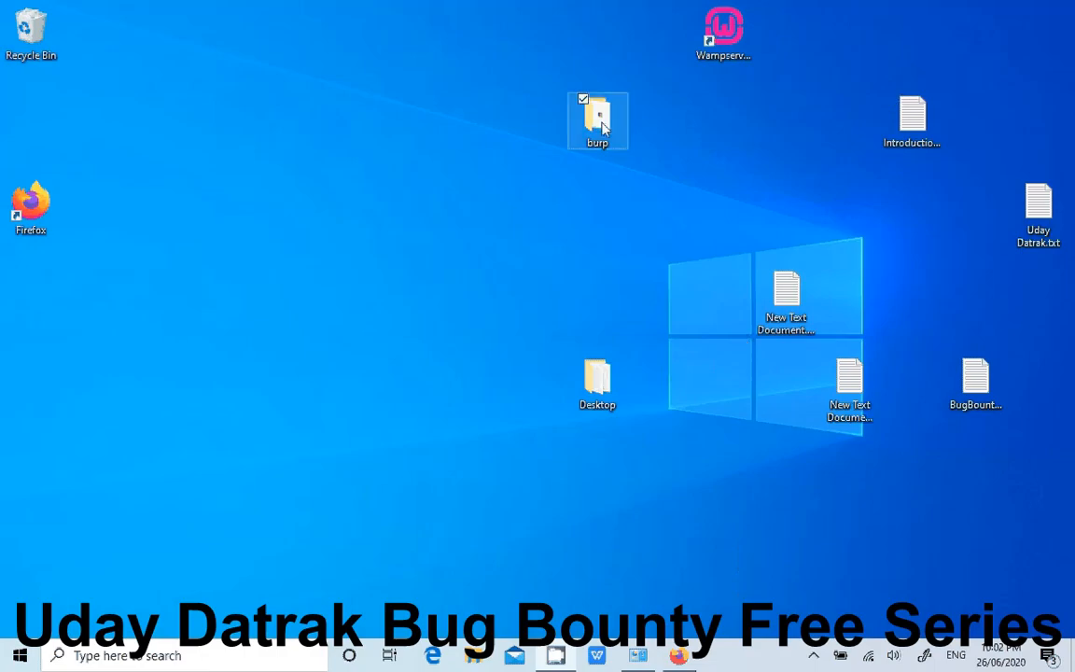
double_click(602, 128)
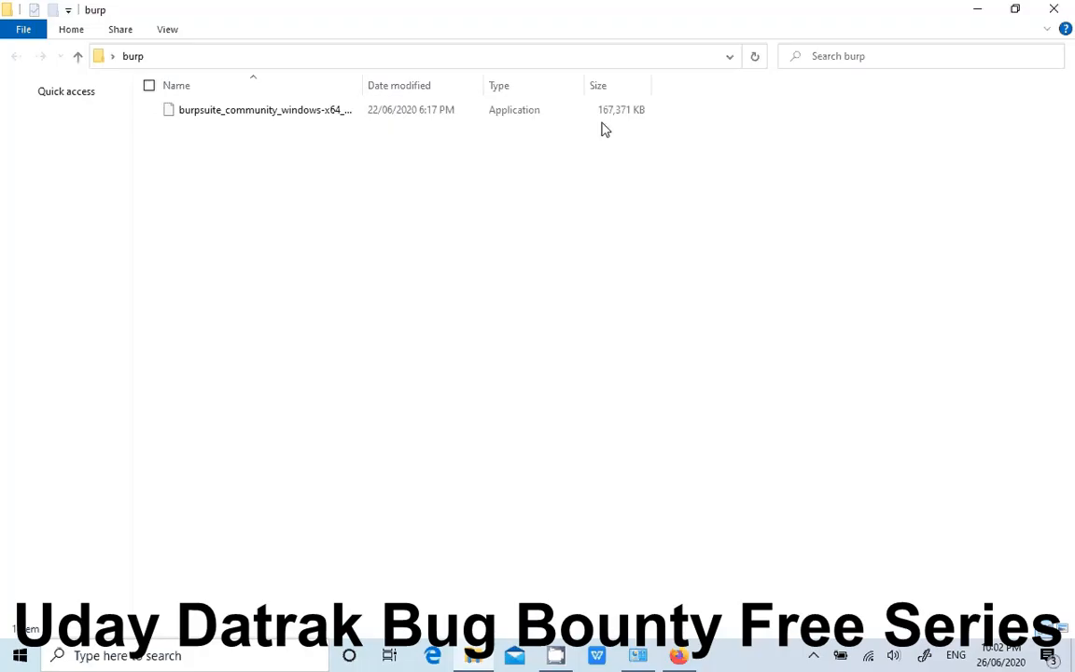
left_click(274, 114)
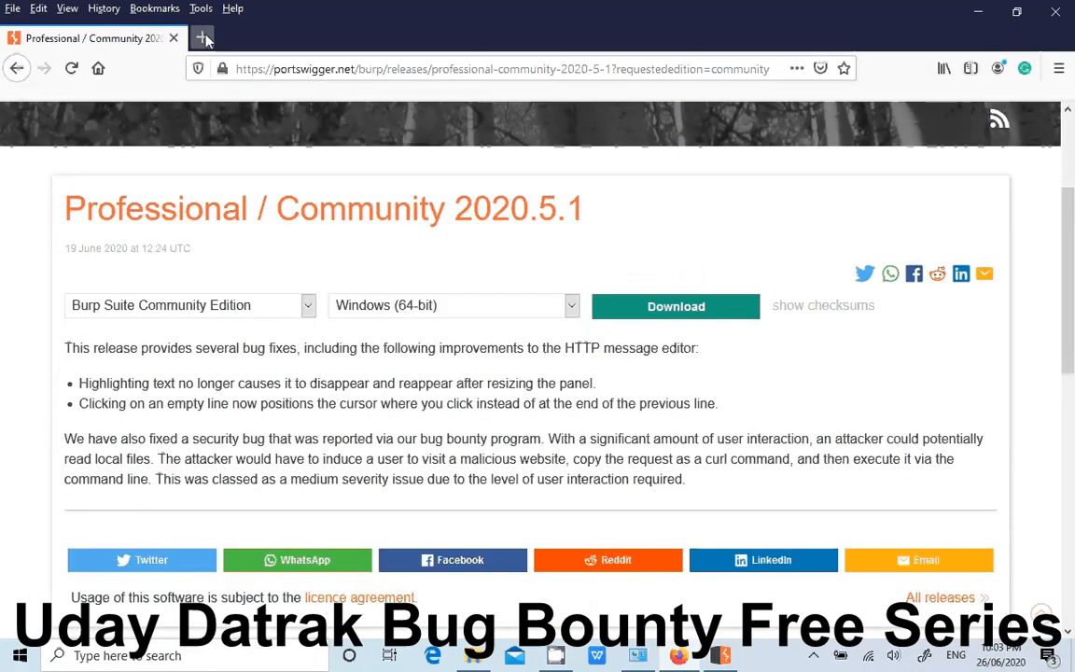
- Add a blank browser tab and return to the Burp Suite 2020.5.1 release page
left_click(204, 38)
left_click(124, 42)
left_click(392, 69)
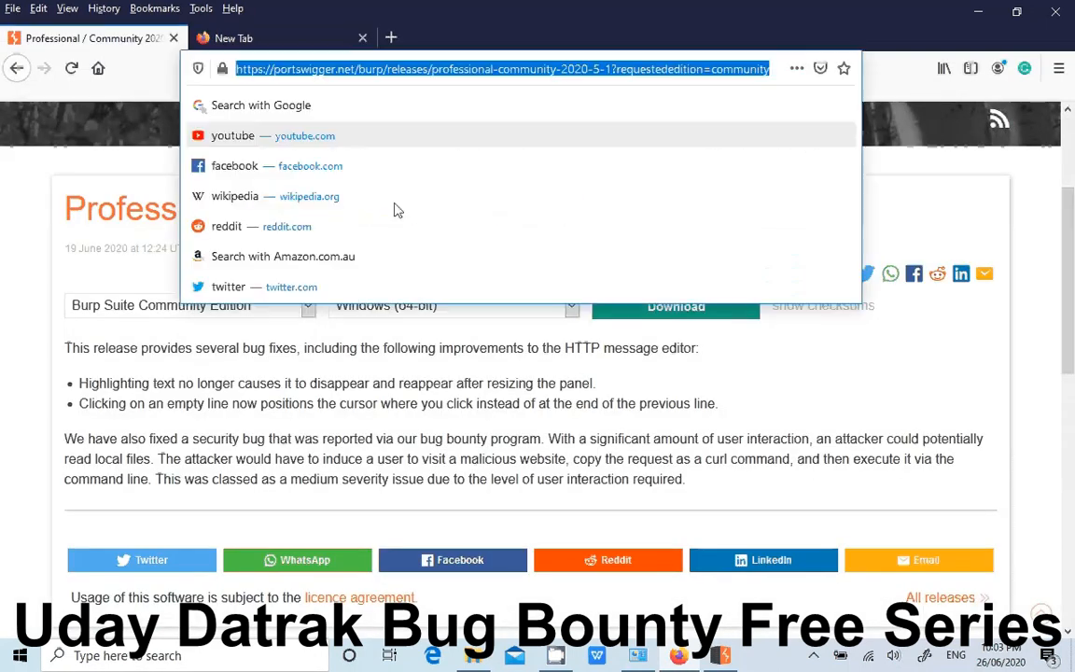
left_click(382, 386)
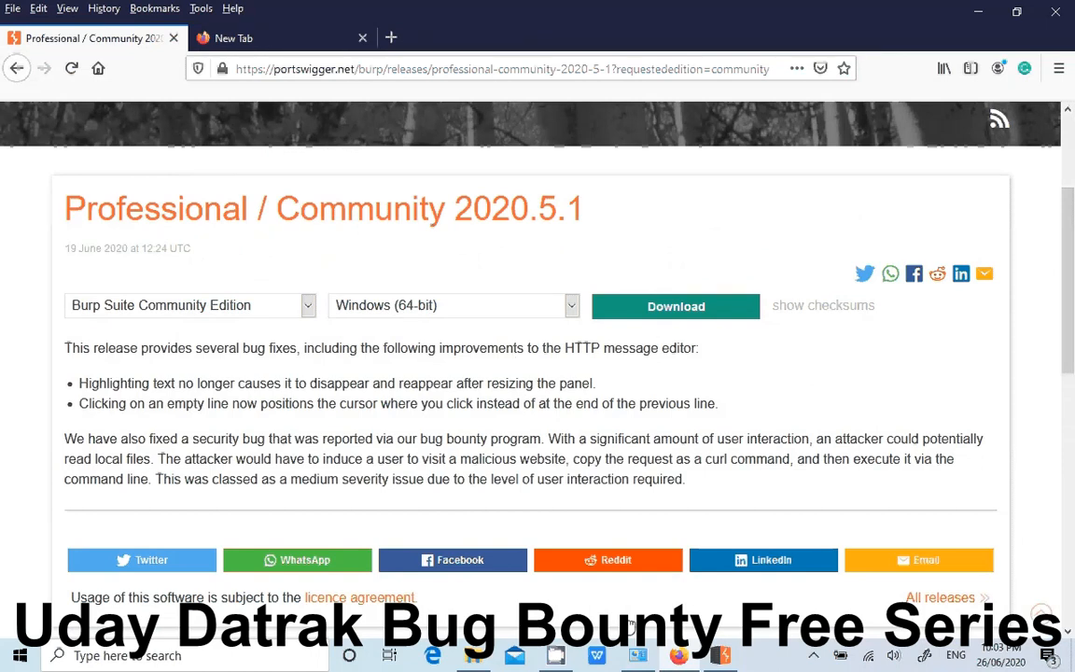
- Bring the Burp Suite installer window to the front to follow its preparation and check the recording status in CamStudio
left_click(724, 658)
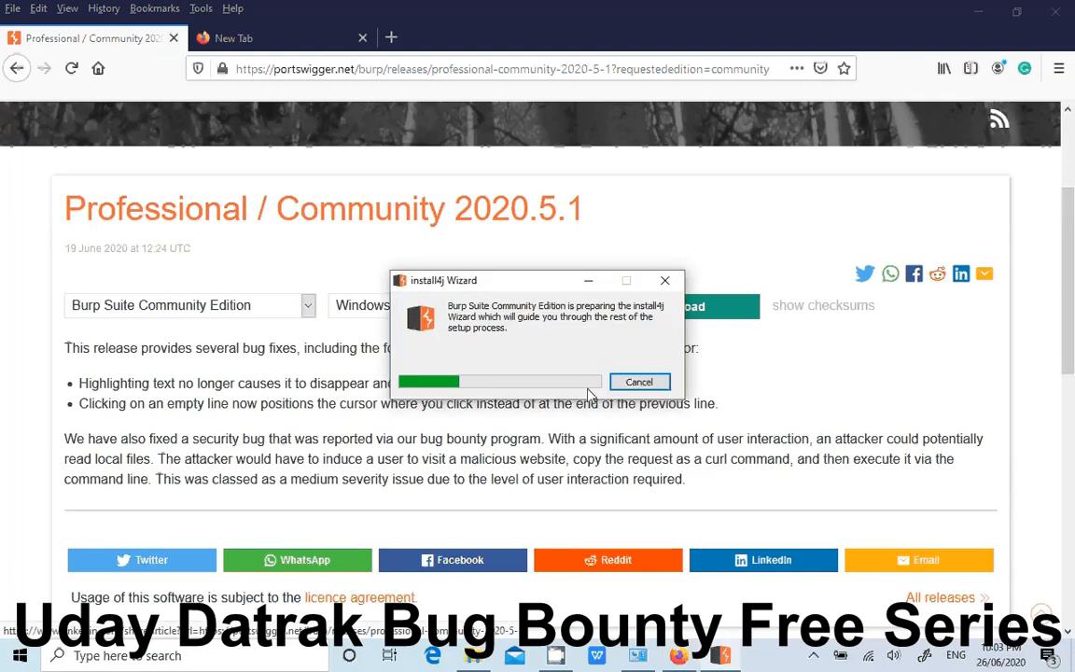
mouse_move(721, 656)
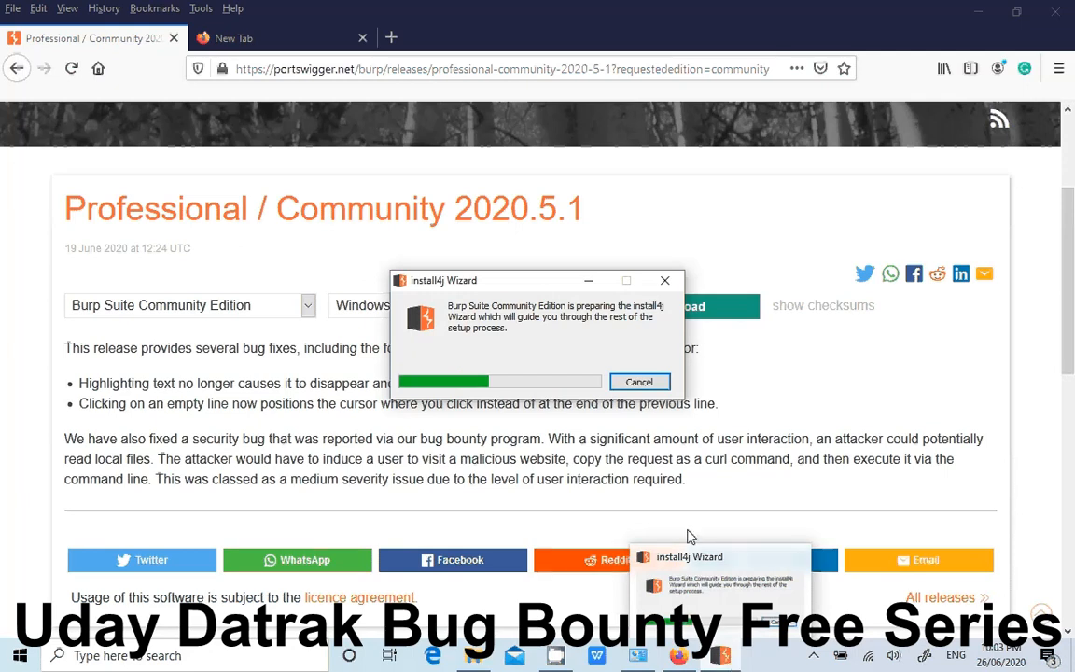
left_click(814, 655)
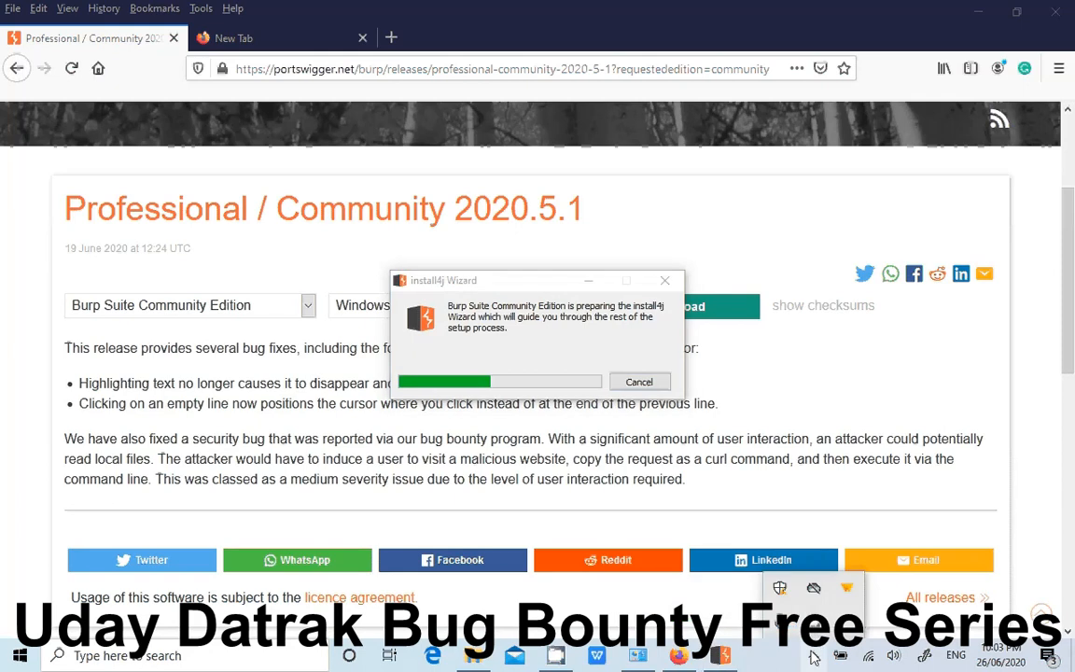
left_click(811, 659)
left_click(810, 664)
left_click(783, 621)
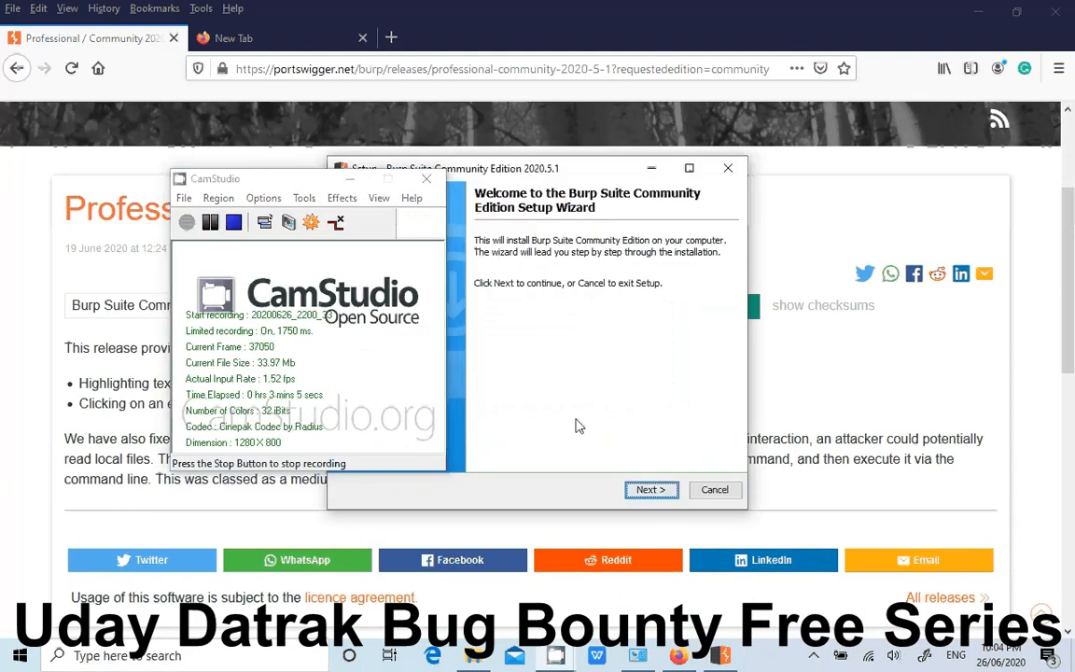
- Install Burp Suite to C:\Program Files\BurpSuiteCommunity with the Start Menu folder "Burp Suite Community Edition" and shortcuts for all users
left_click(648, 493)
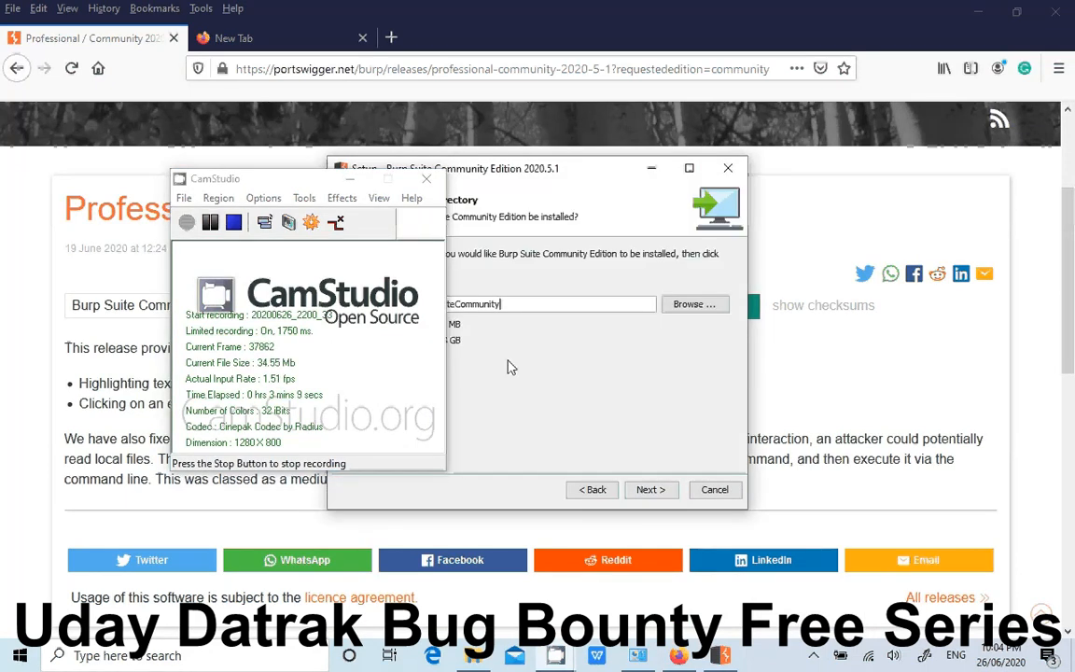
left_click(339, 178)
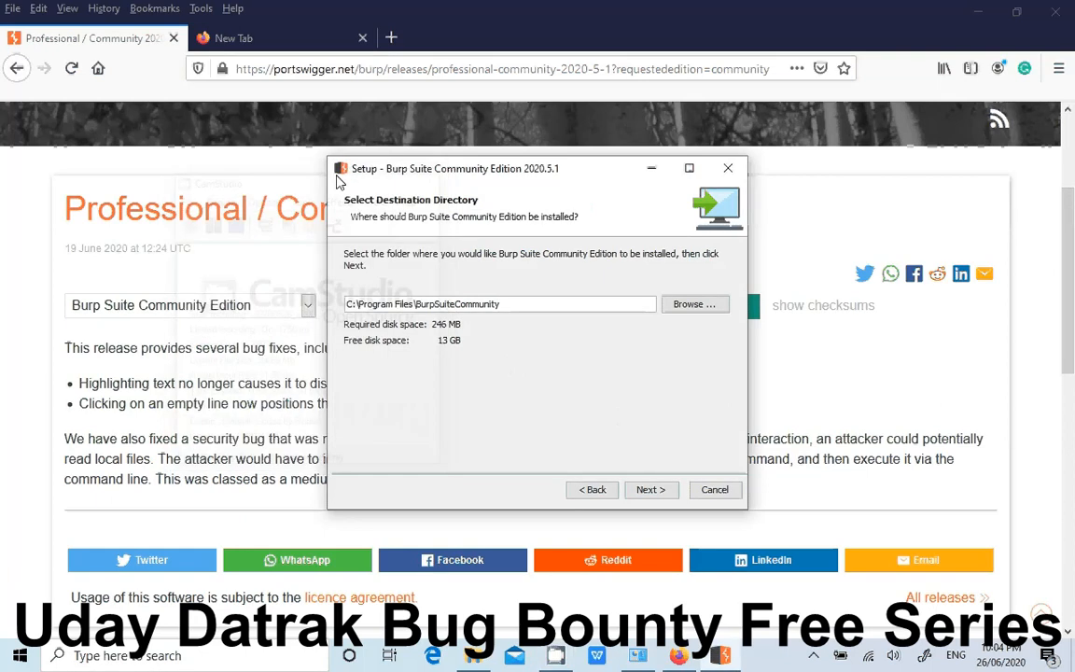
left_click_drag(358, 304, 501, 304)
left_click(656, 492)
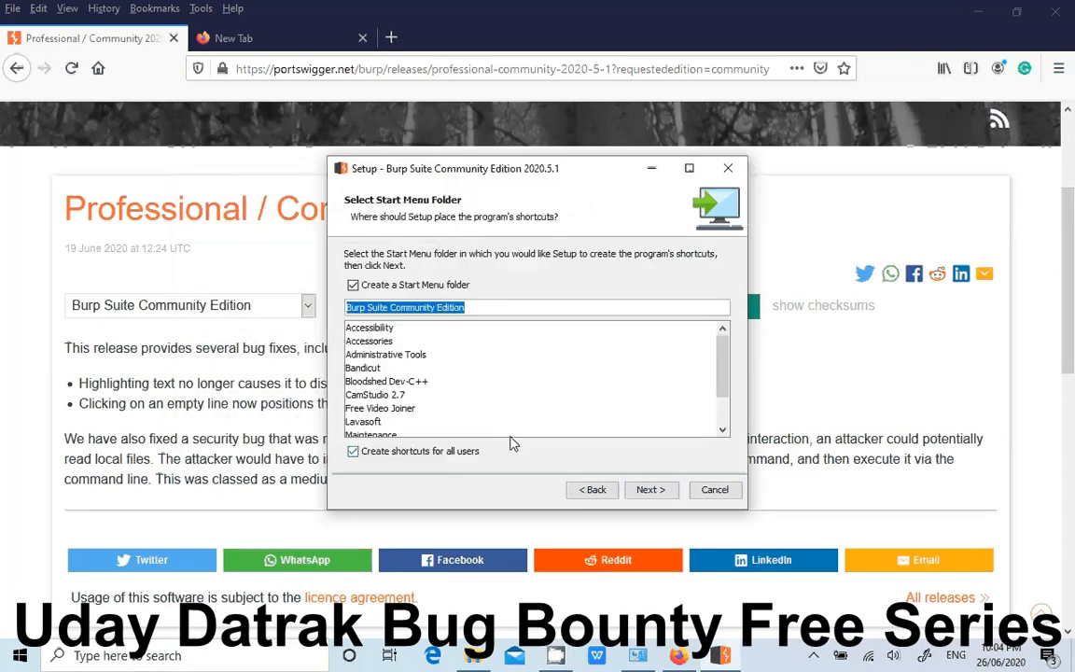
left_click(632, 495)
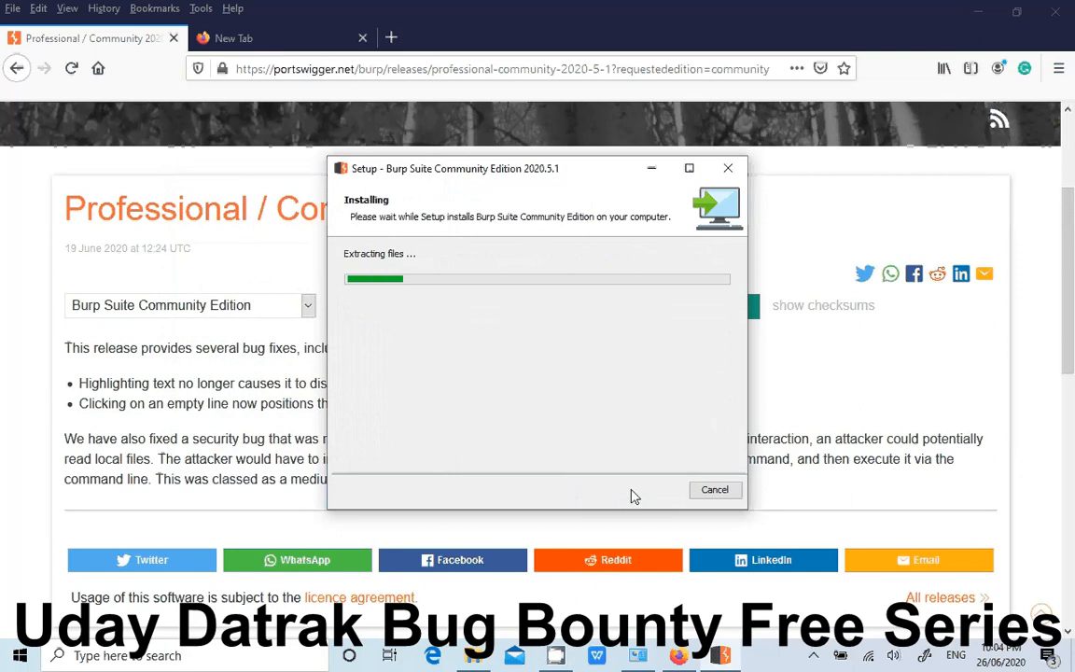
- Check the progress of the Burp Suite installation and return to the release page in the browser
left_click_drag(313, 69, 372, 69)
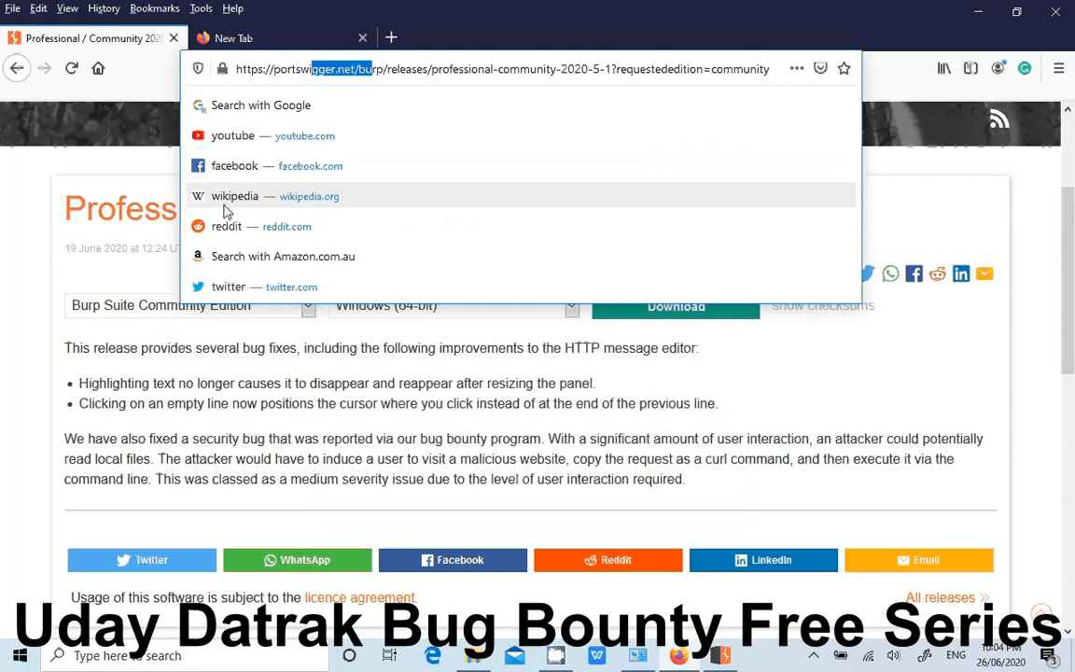
left_click(274, 70)
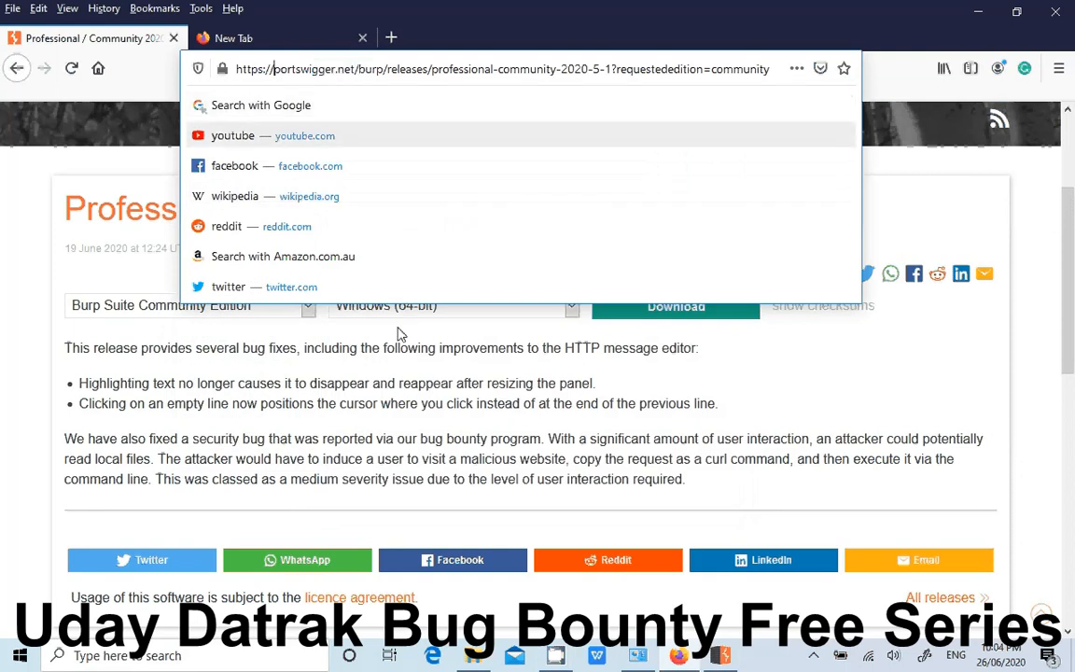
left_click(726, 656)
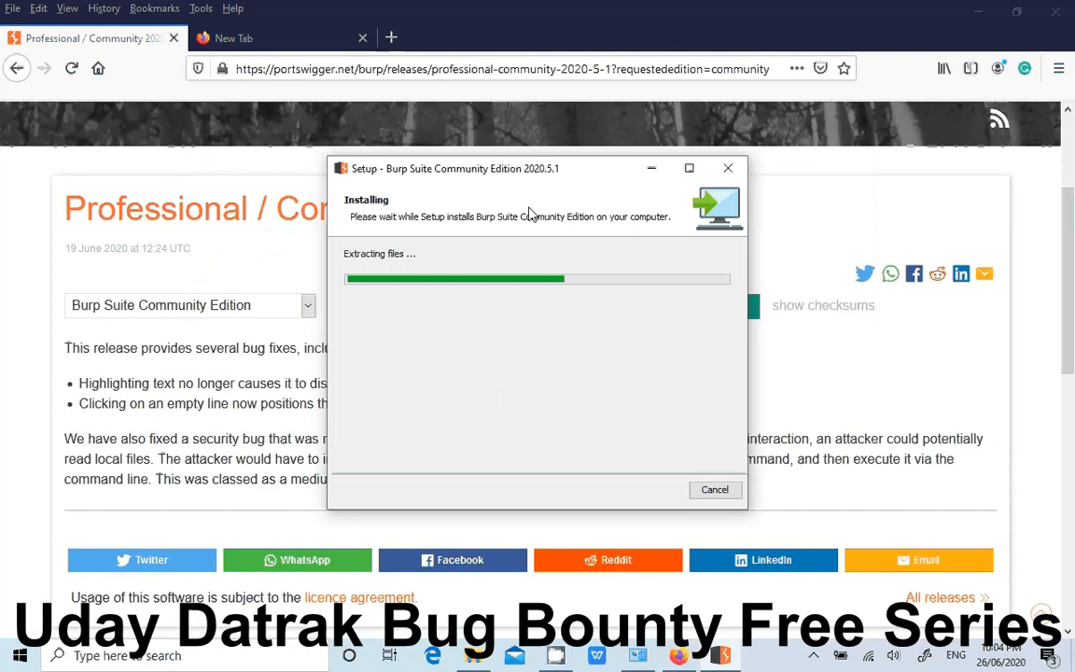
left_click(278, 258)
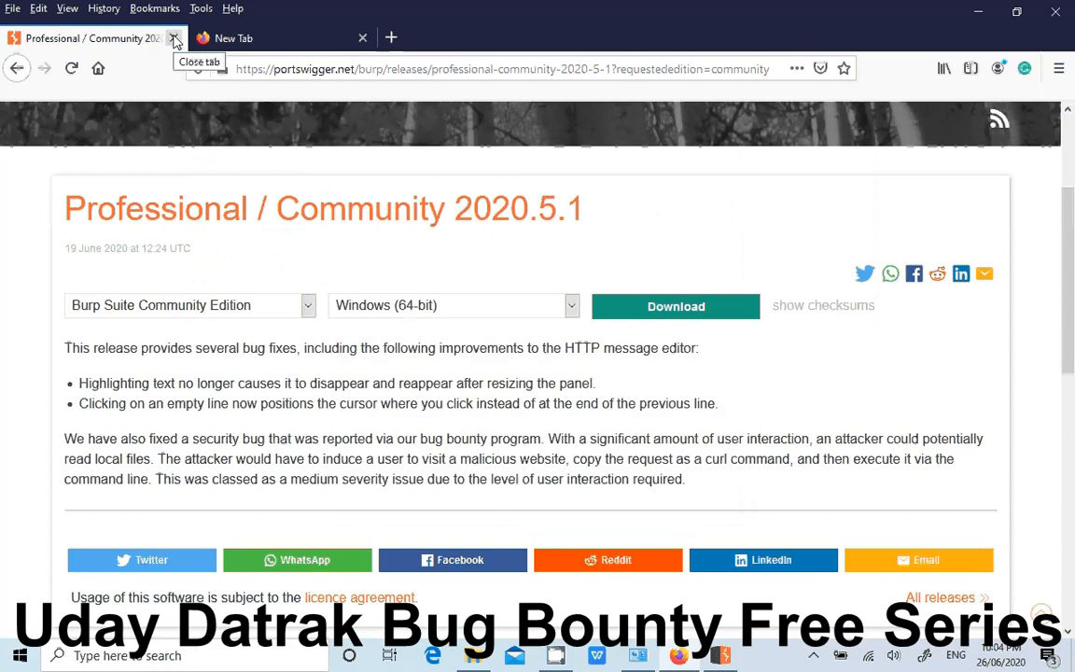
- Follow the progress of the Burp Suite installation and close the blank browser tabs, returning to the release page
left_click(362, 37)
left_click(722, 656)
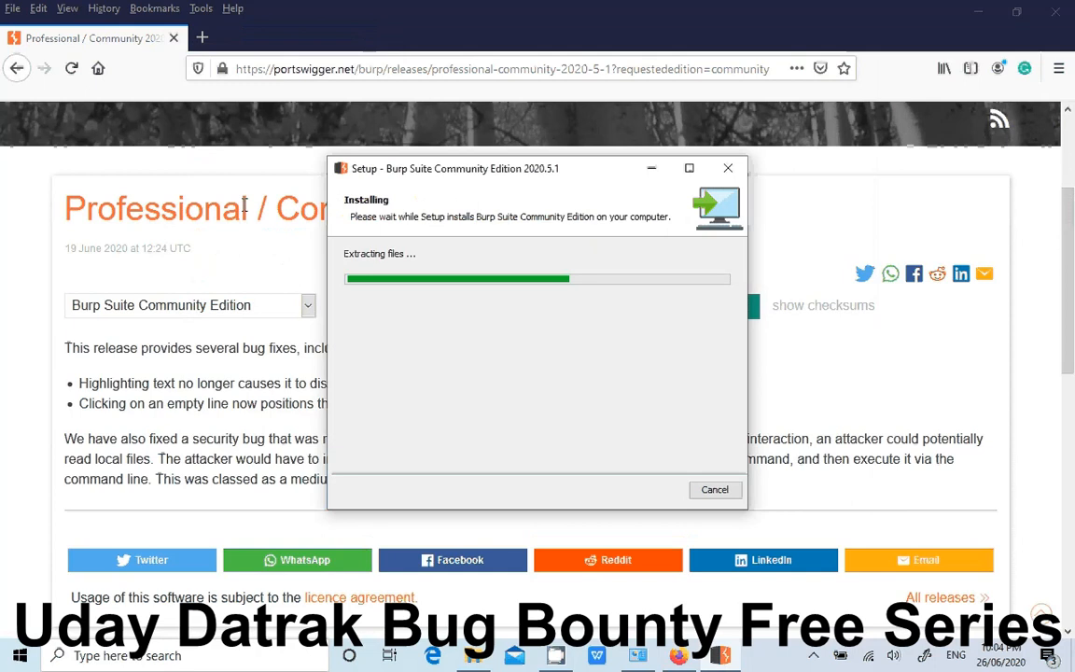
left_click(277, 211)
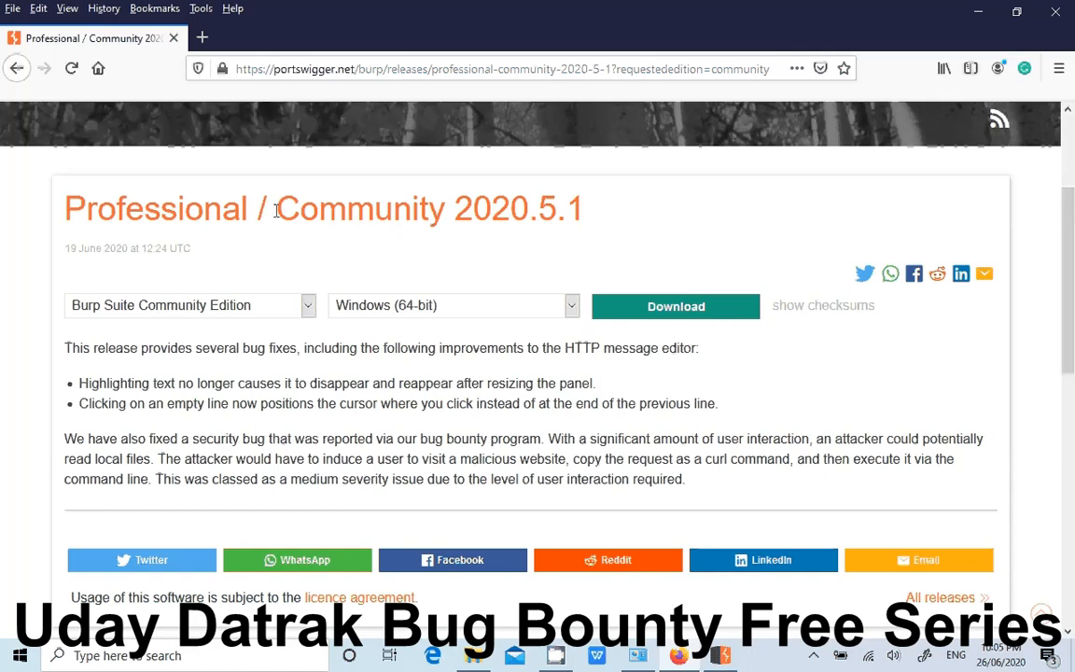
left_click(200, 39)
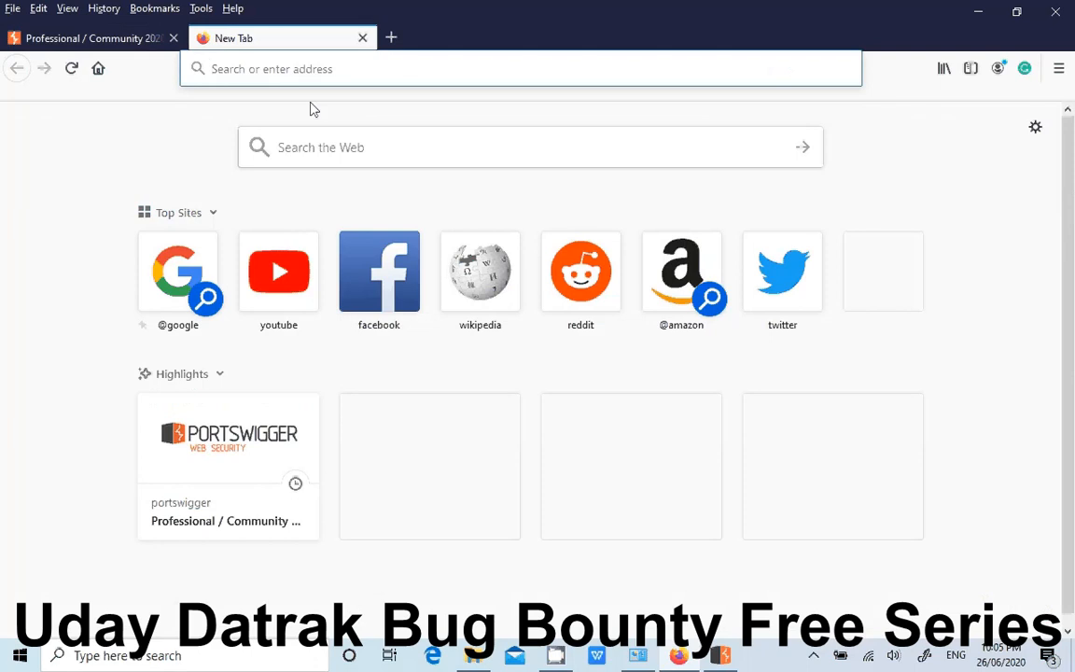
left_click(722, 657)
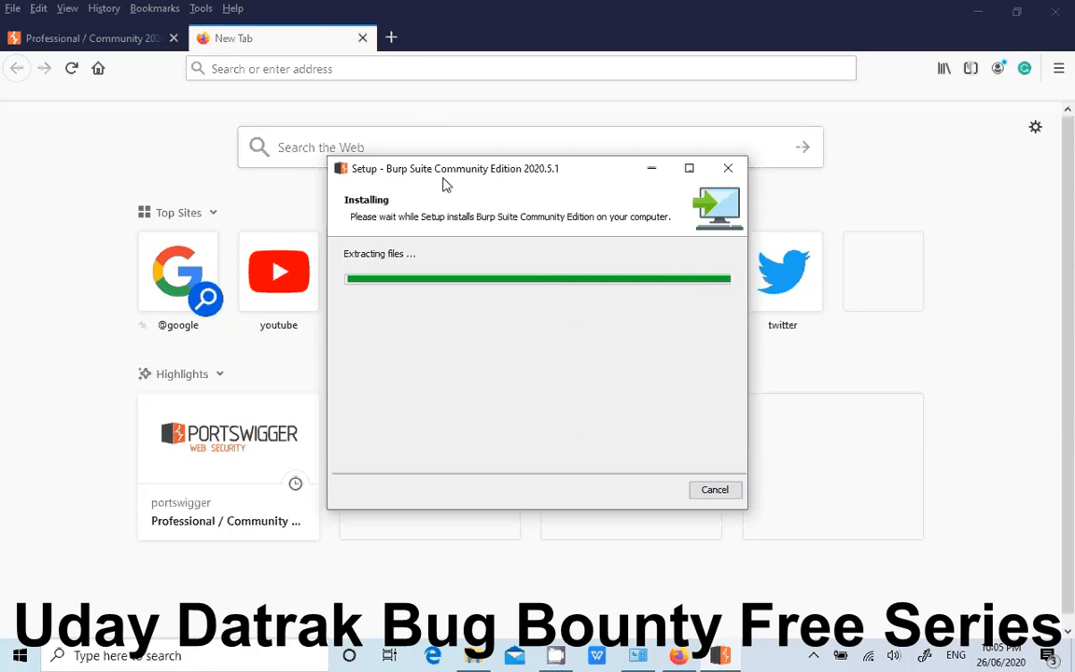
left_click_drag(445, 184, 485, 205)
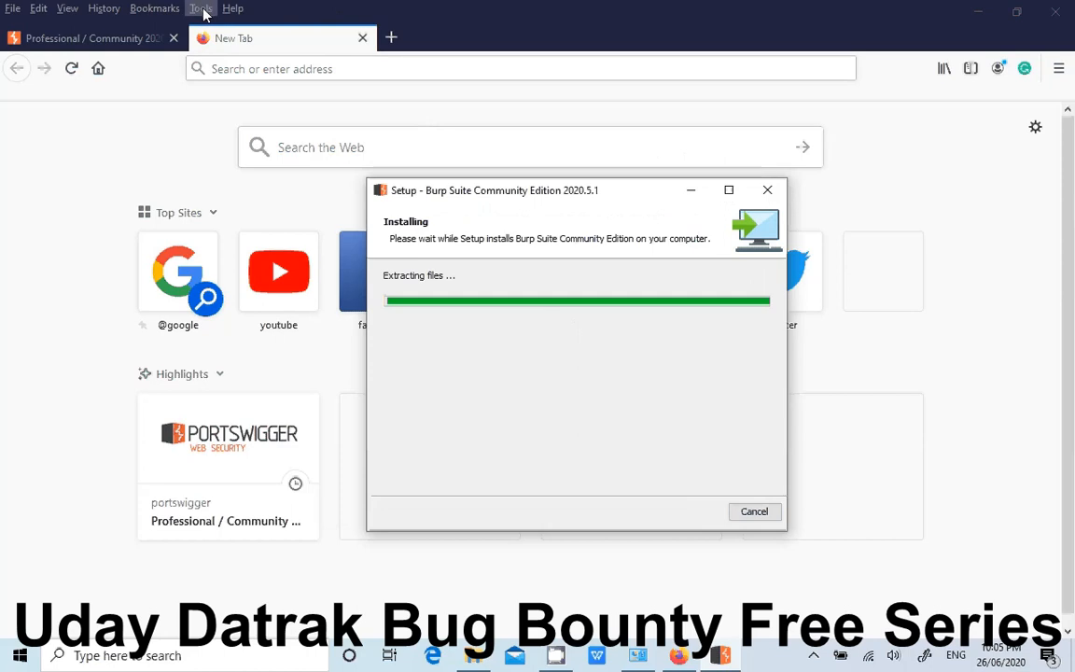
left_click(362, 38)
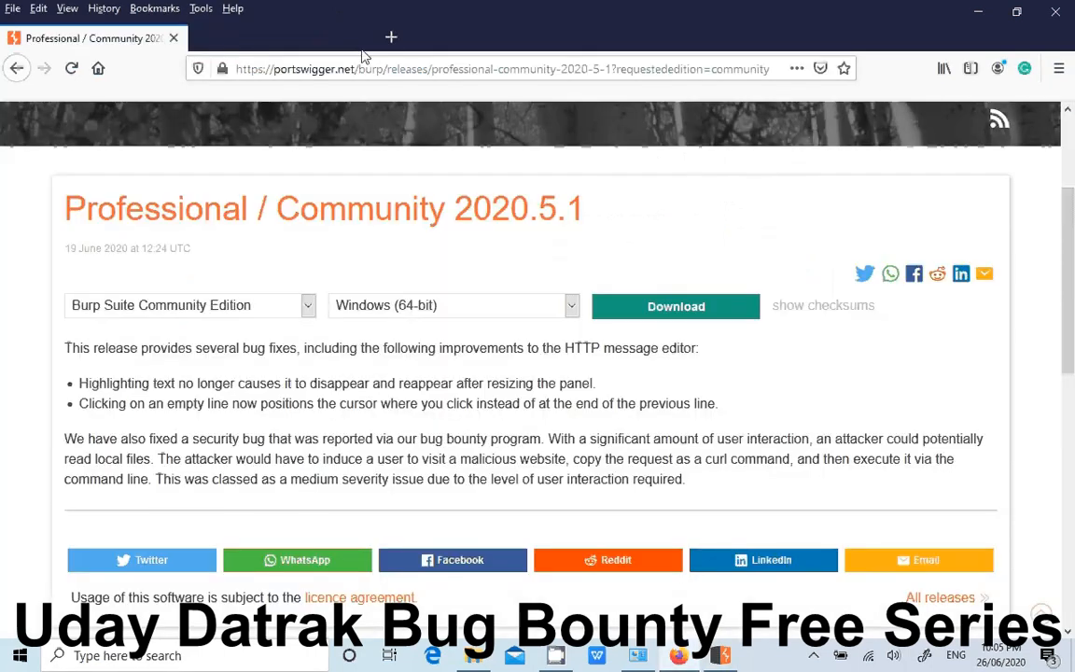
- Open Firefox's Options page and check the progress of the Burp Suite installation from there
left_click(202, 8)
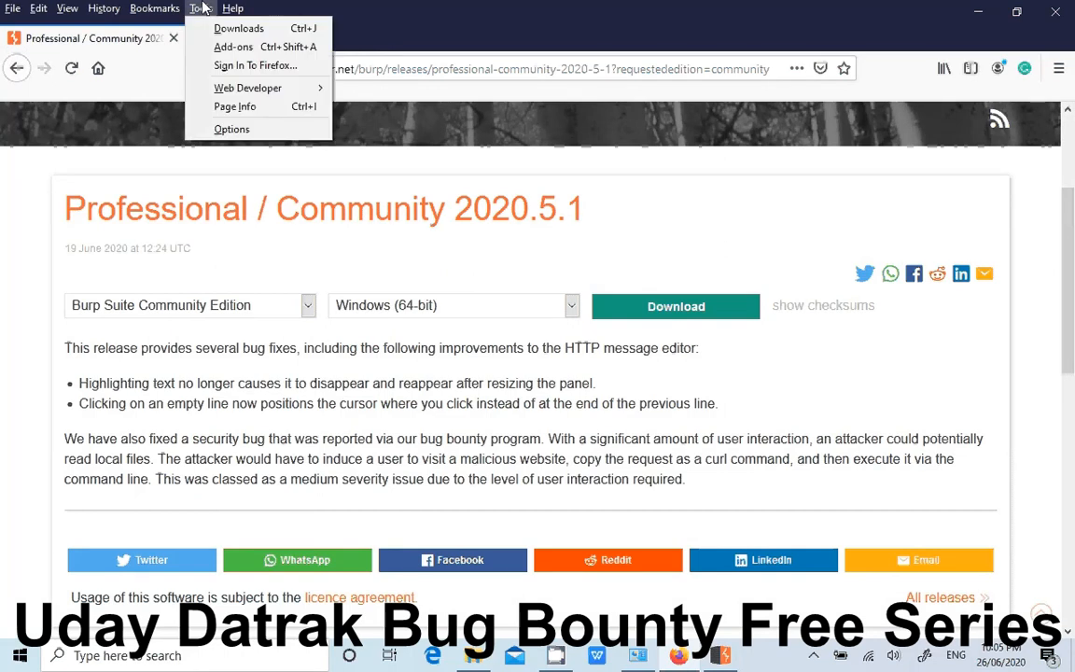
left_click(249, 130)
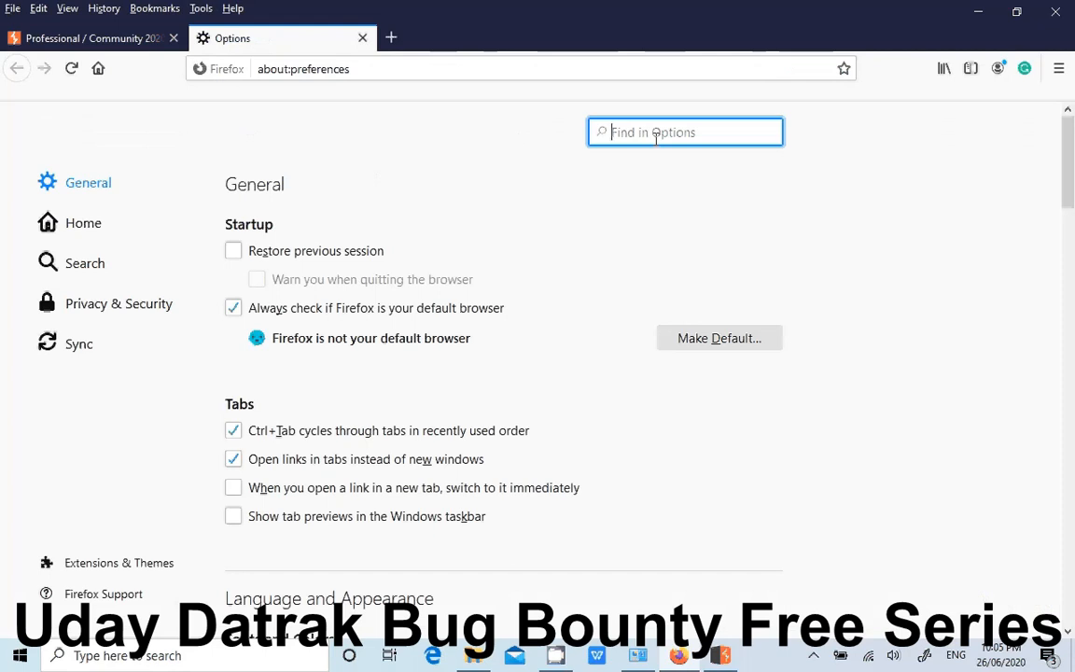
left_click(725, 656)
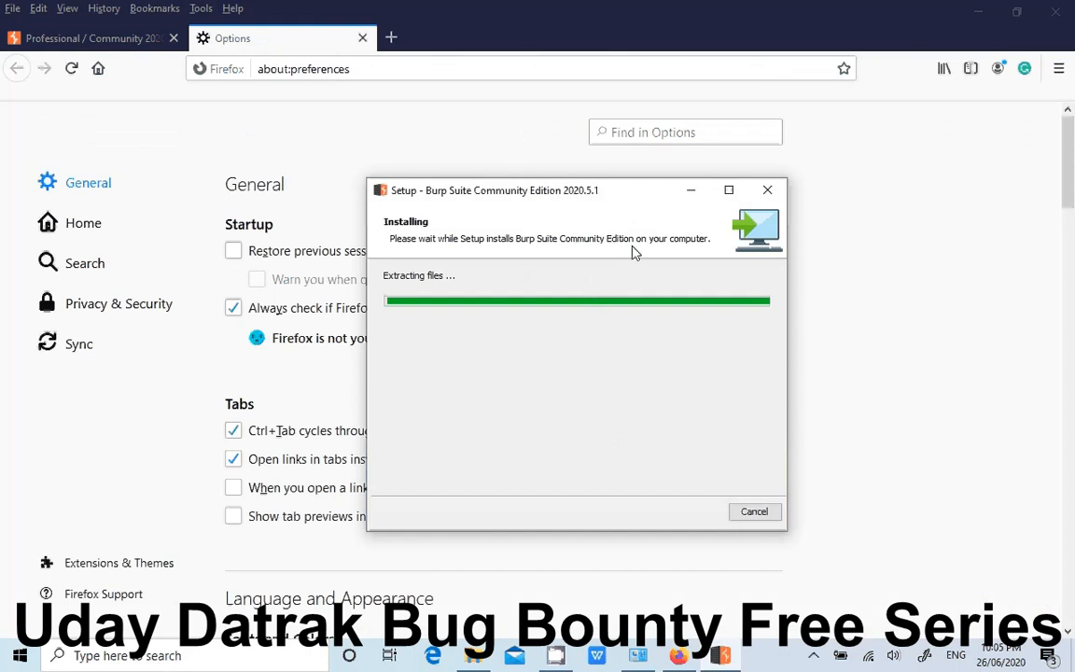
left_click(641, 140)
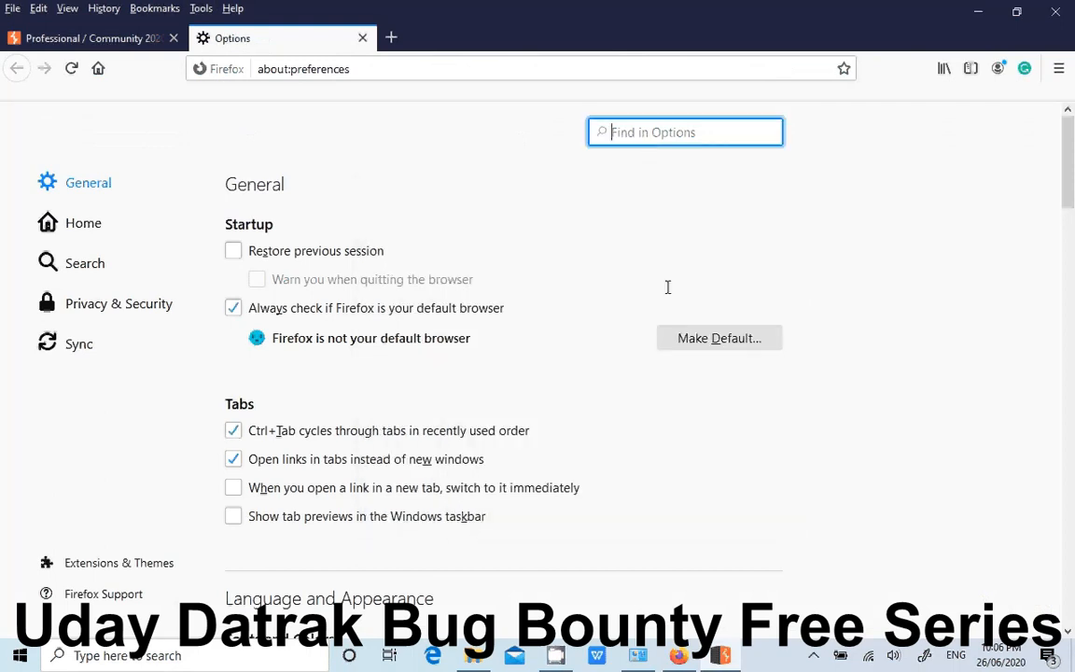
left_click(728, 657)
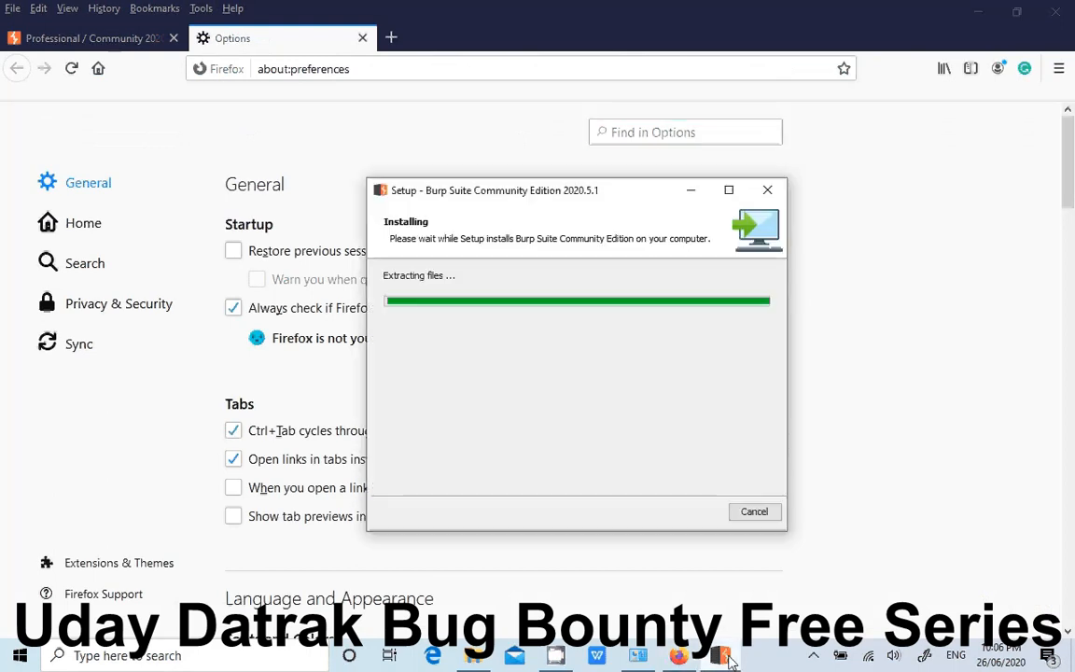
left_click(657, 132)
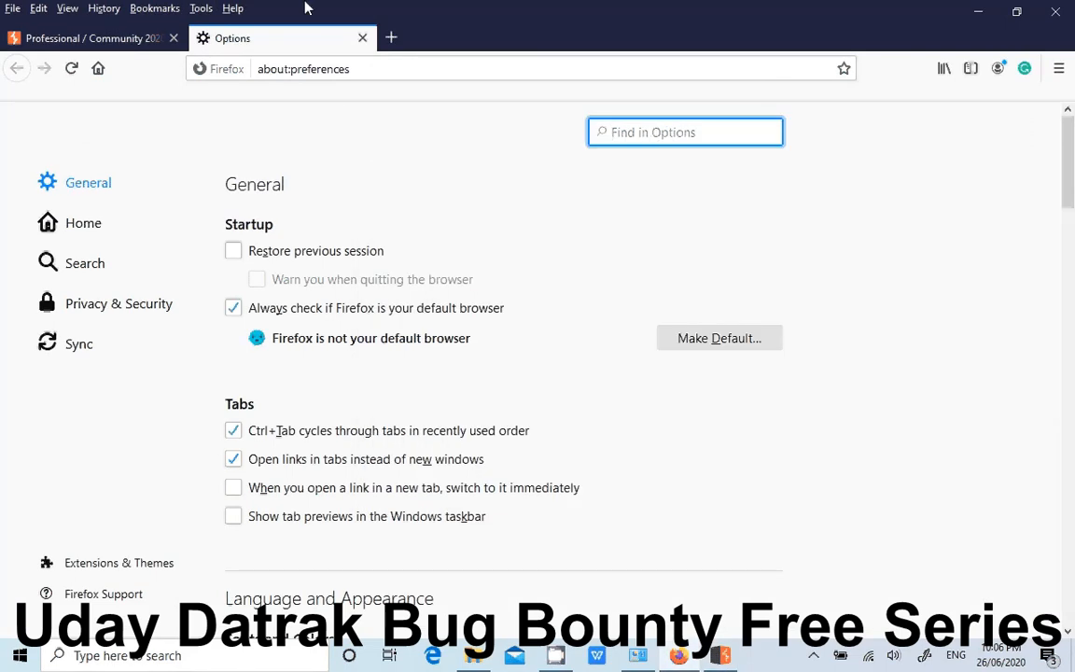
- Close the Options page and return to the Burp Suite release page
left_click(201, 8)
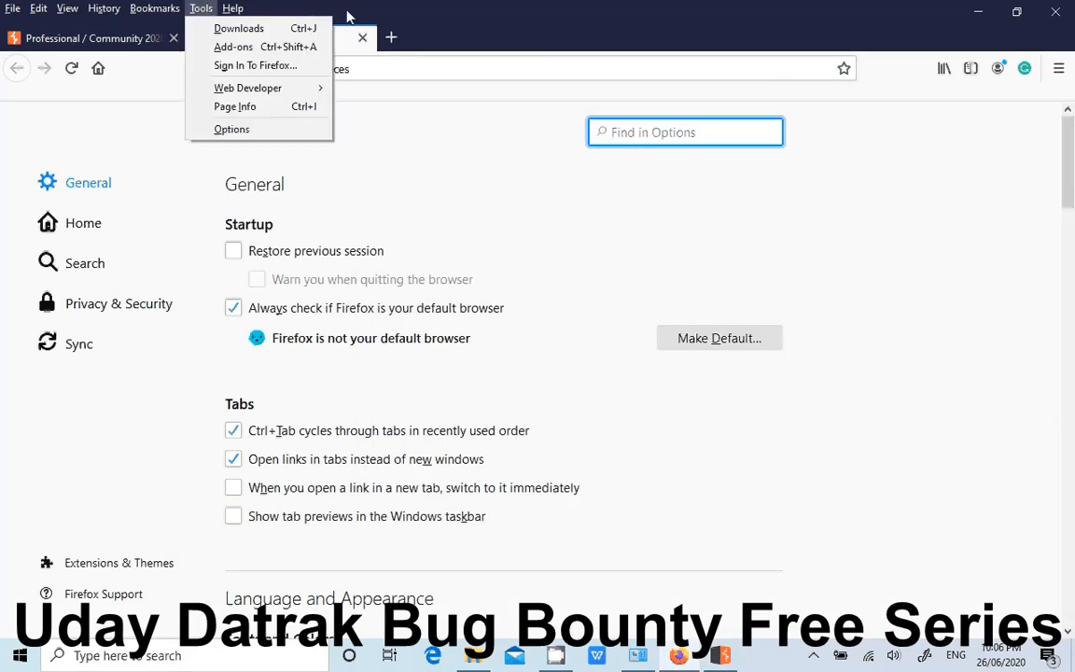
key("Right")
key("Escape")
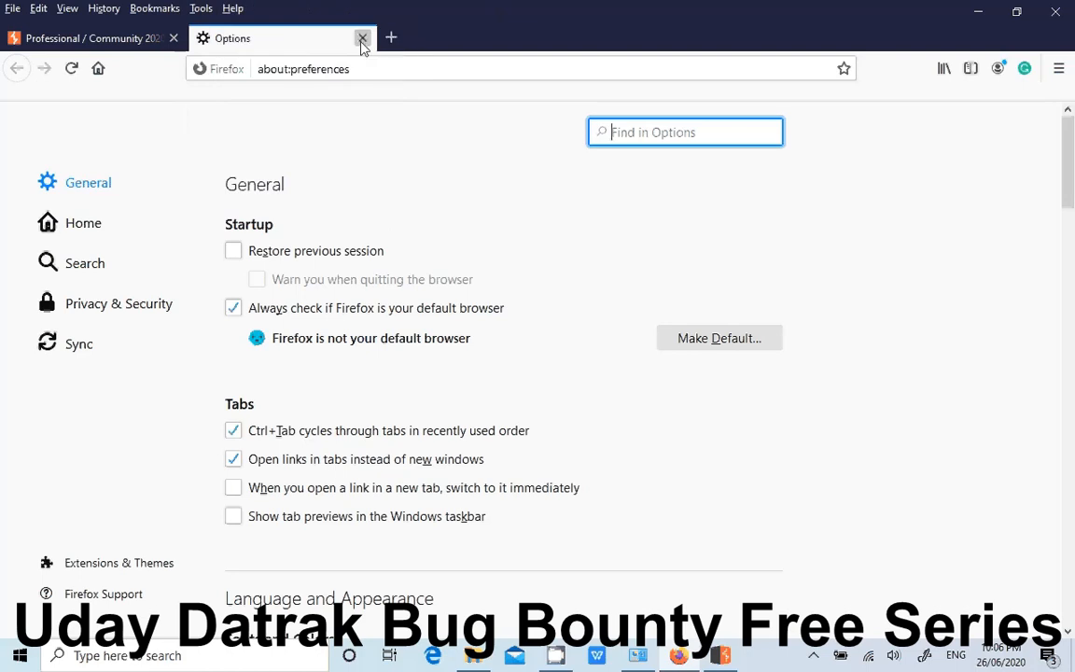
left_click(360, 37)
left_click(201, 8)
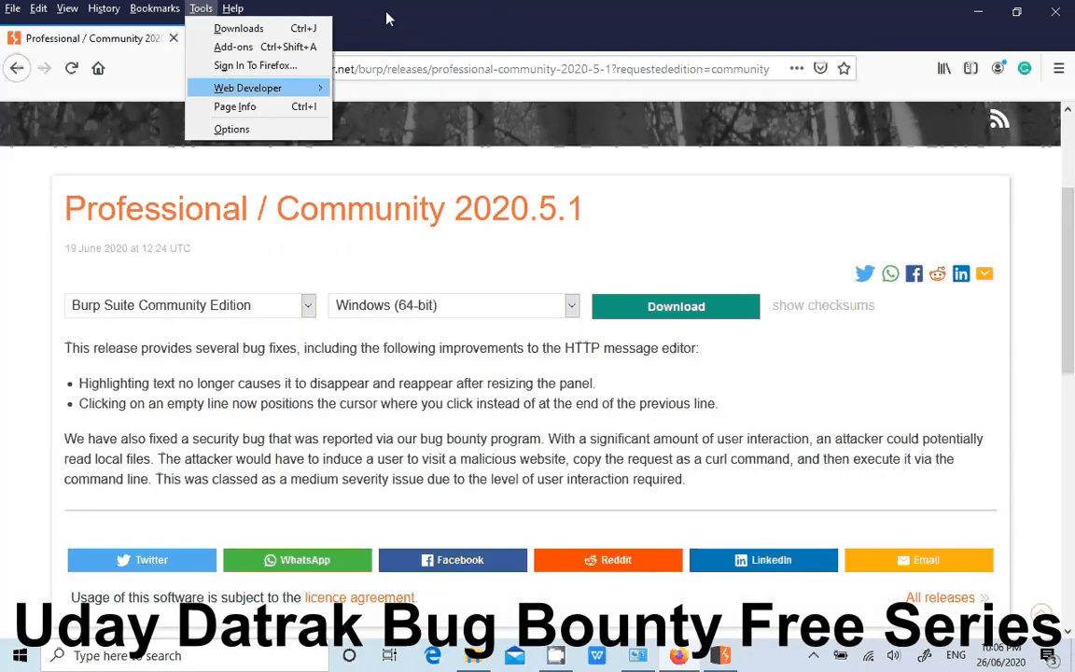
- Hide Firefox's Menu Bar in the reduced window, maximize the window and turn the Menu Bar on again
double_click(301, 51)
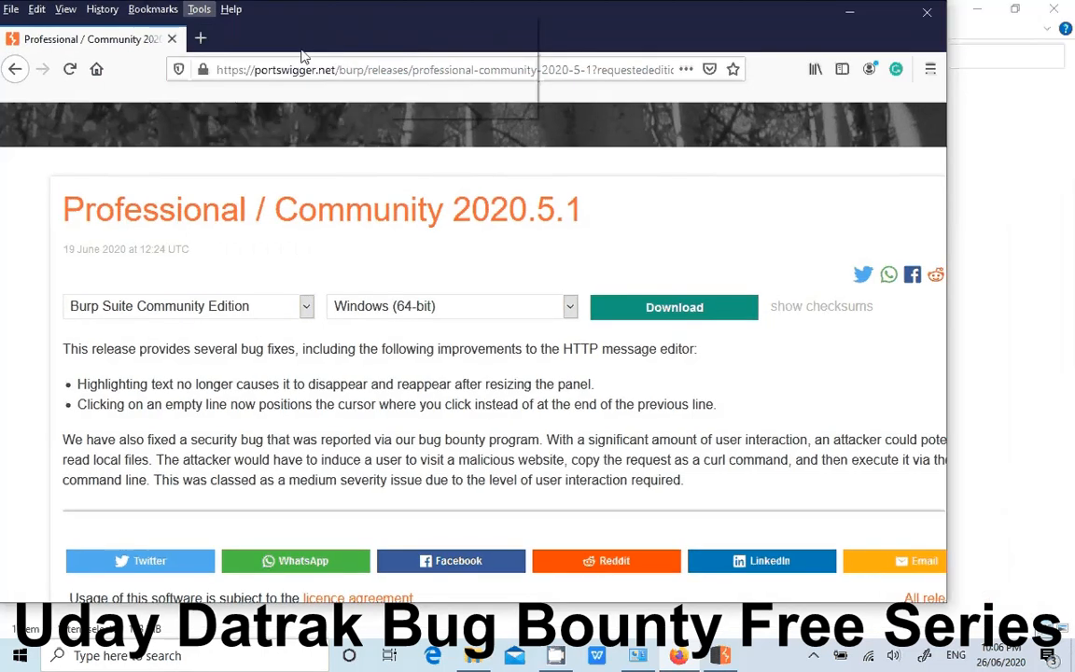
right_click(283, 43)
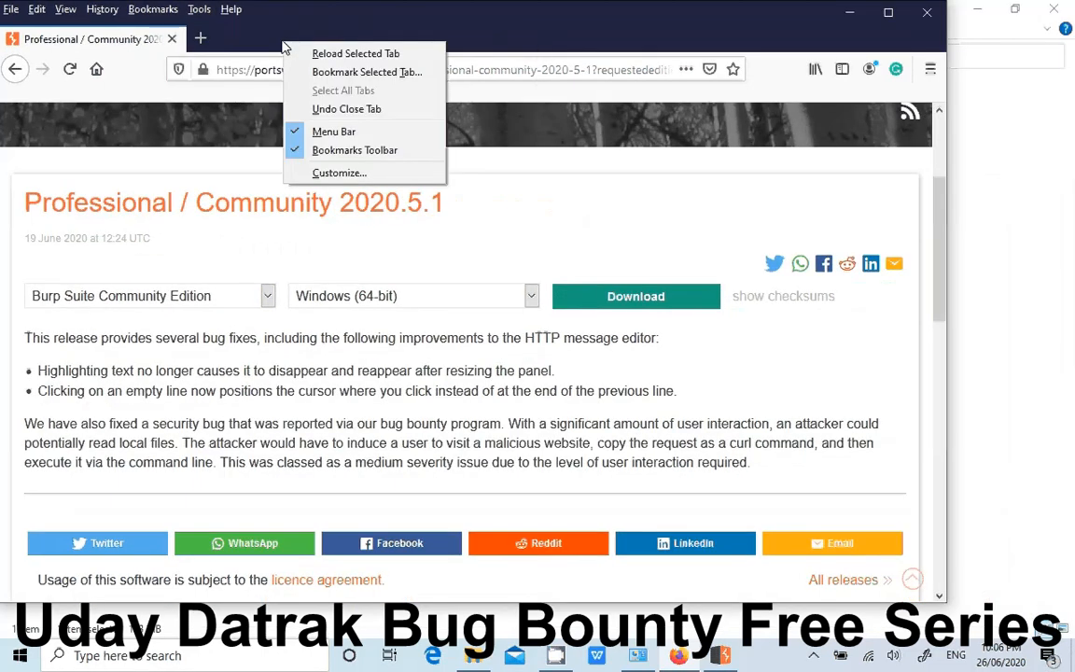
key("m")
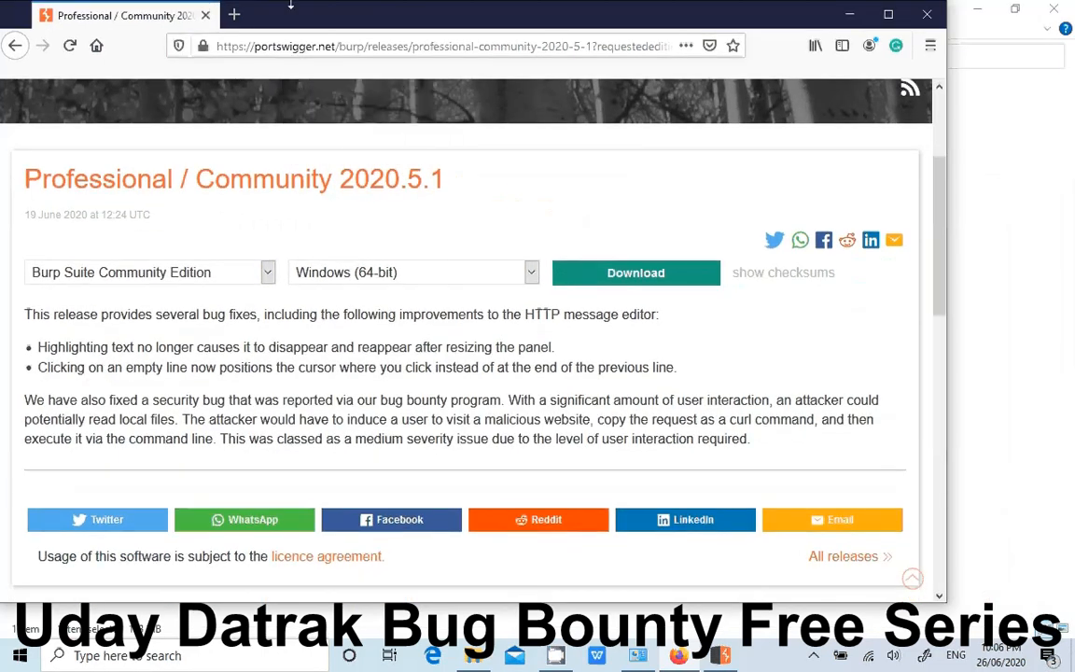
double_click(830, 26)
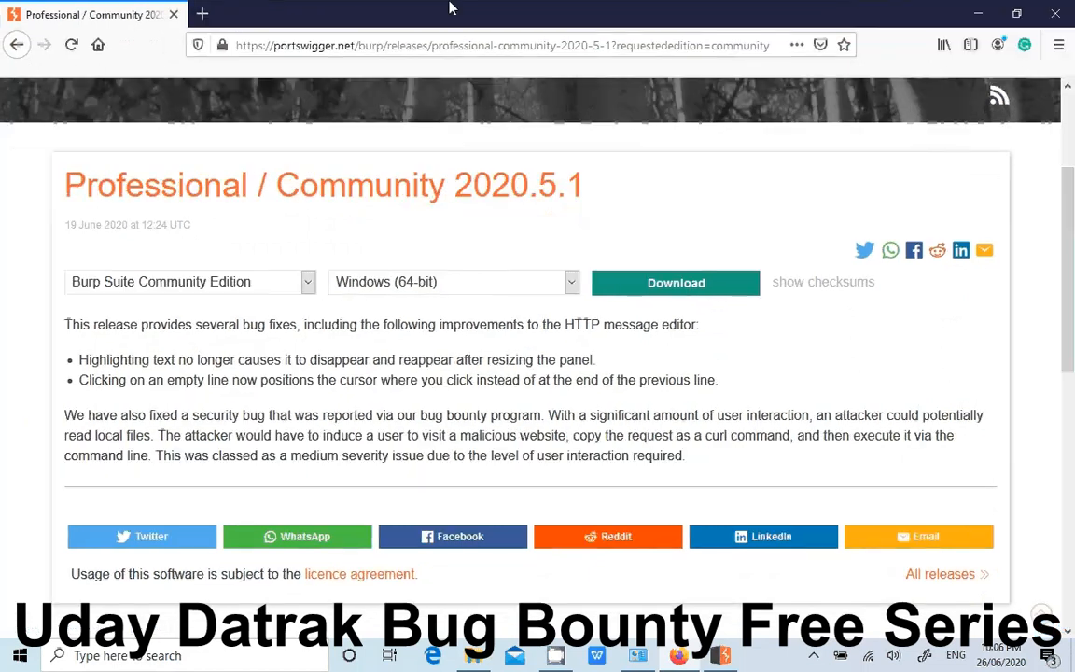
right_click(516, 23)
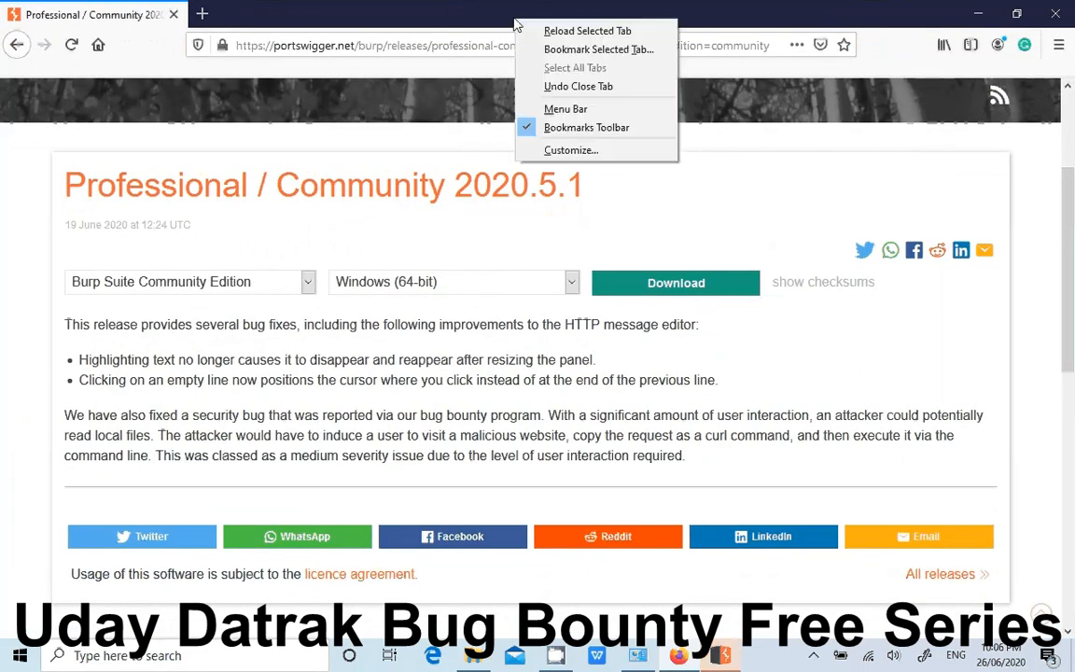
left_click(574, 109)
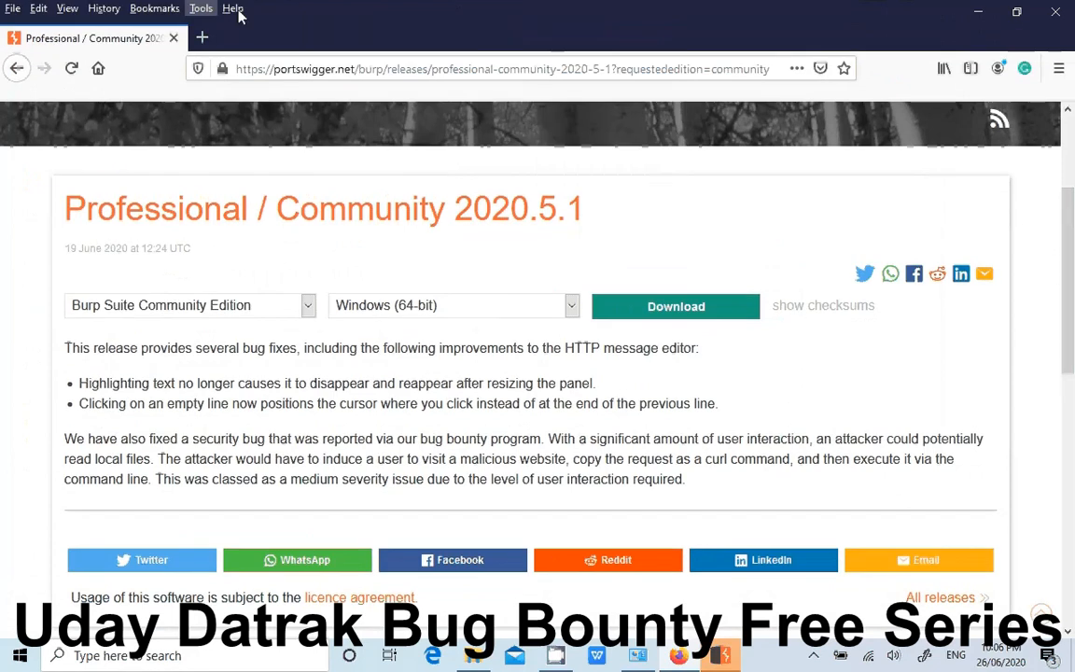
- Search Firefox's options for "proxy" and open the Connection Settings from the Network Settings section
left_click(201, 8)
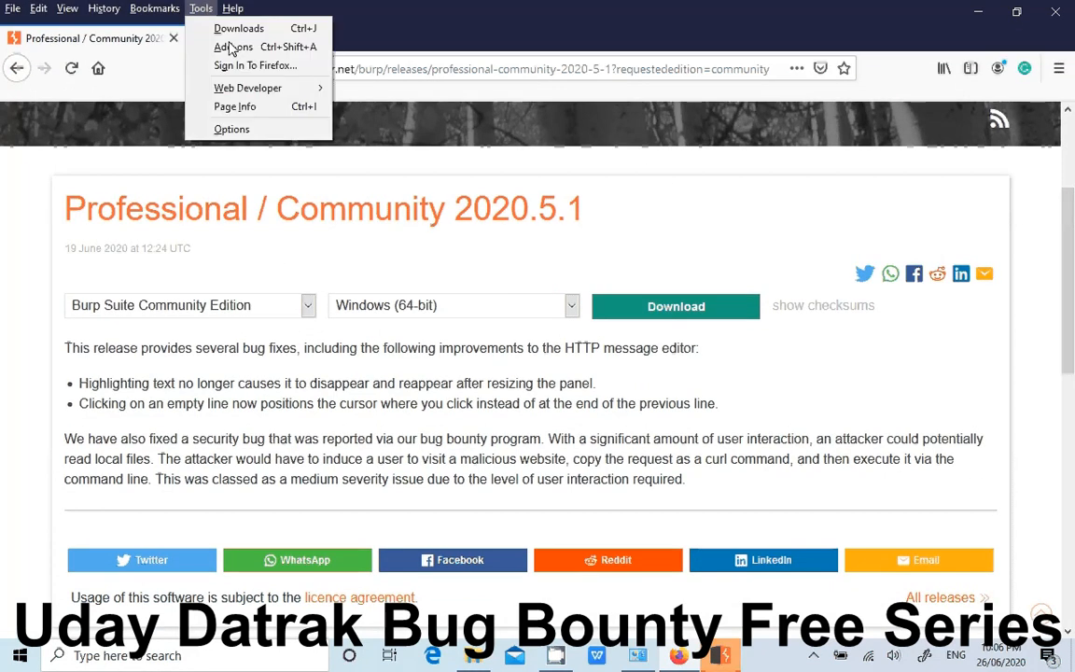
left_click(231, 130)
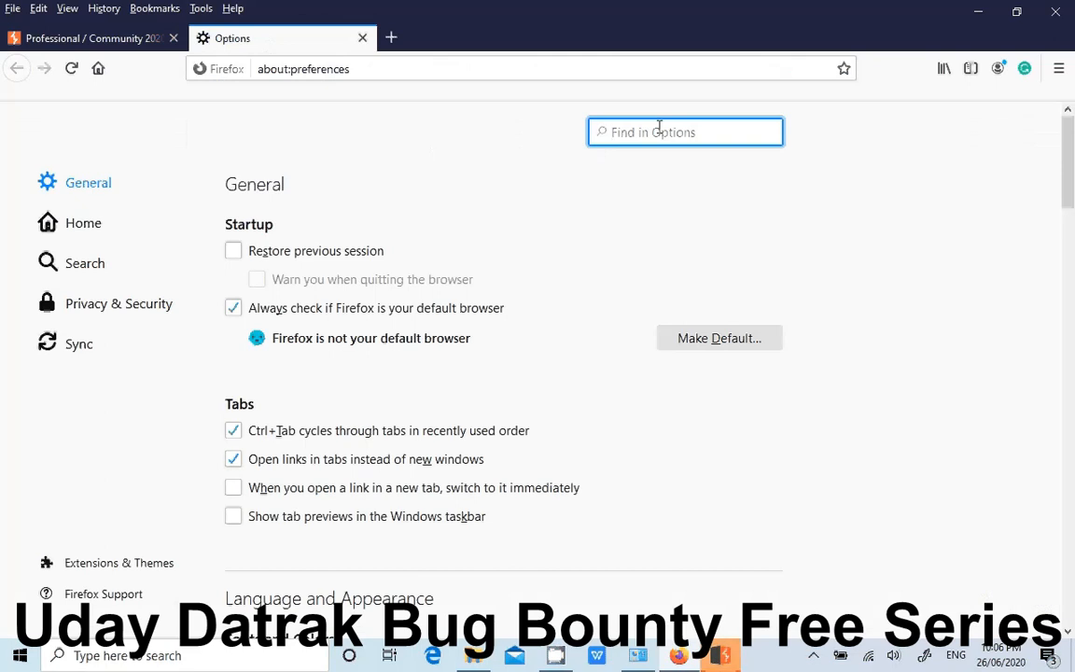
type("po")
key("BackSpace")
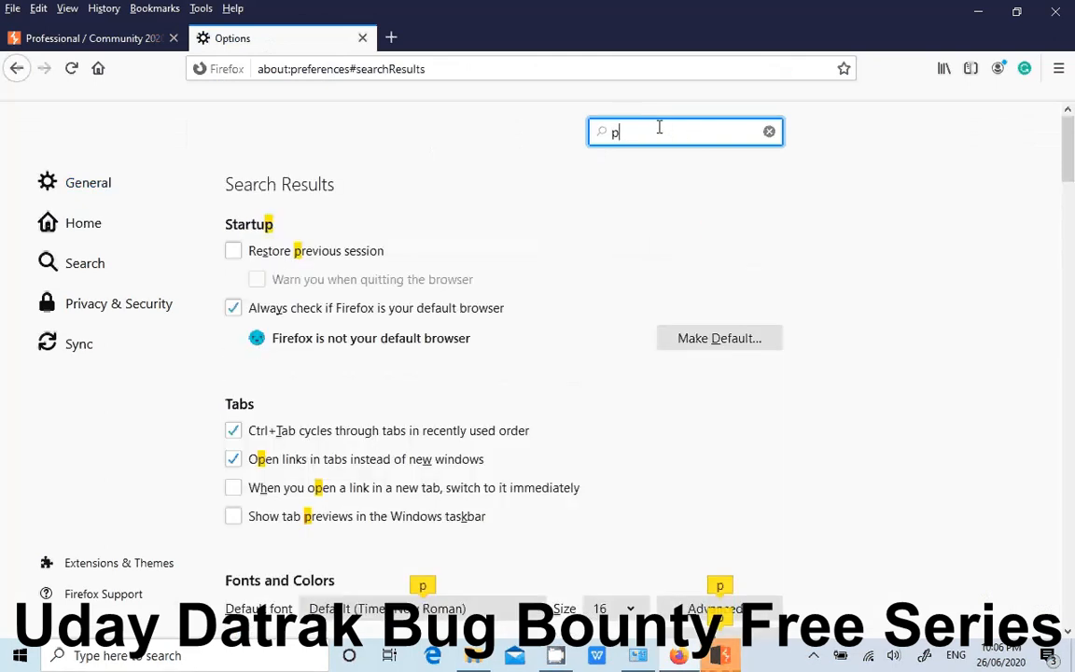
type("roxy")
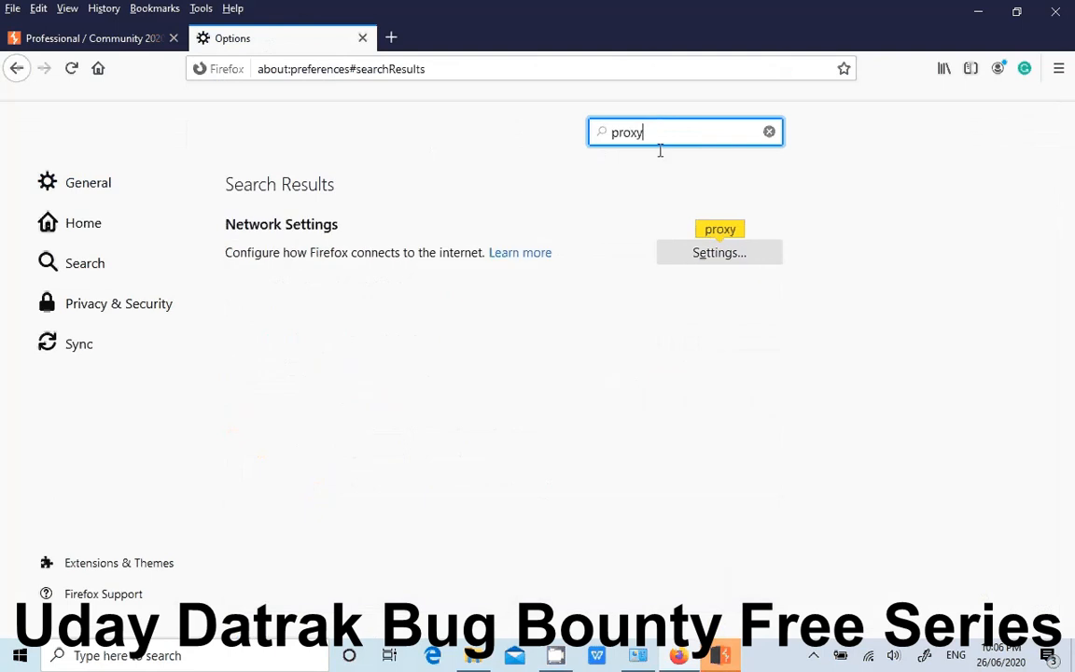
left_click(710, 252)
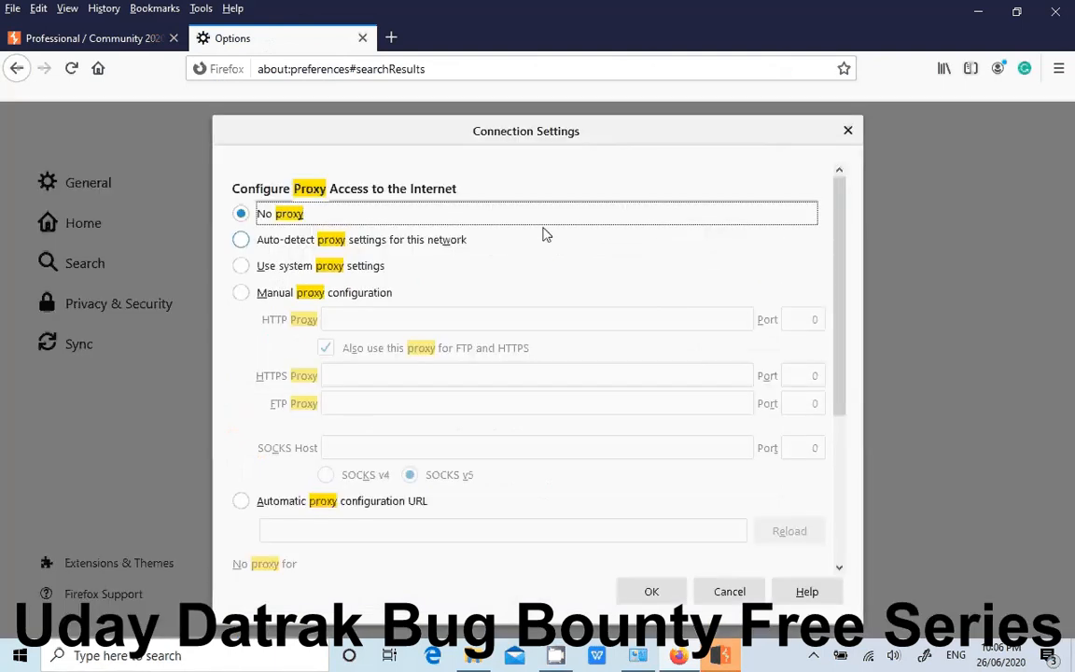
- Select manual proxy configuration and set the HTTP proxy to localhost with port 7878
left_click(242, 293)
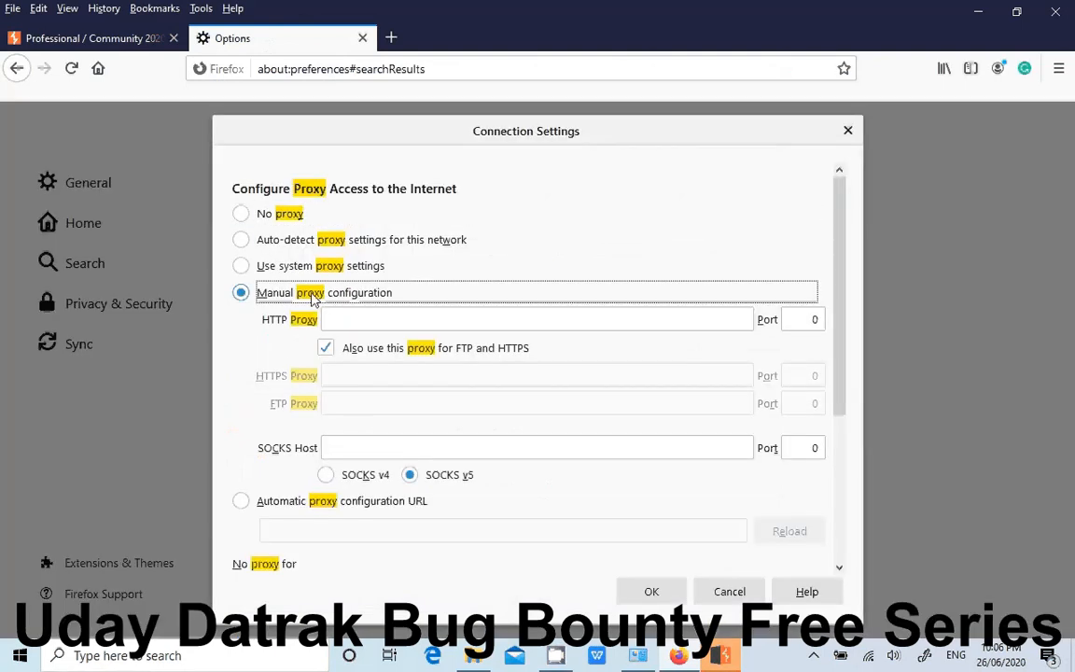
left_click(357, 318)
type("loc")
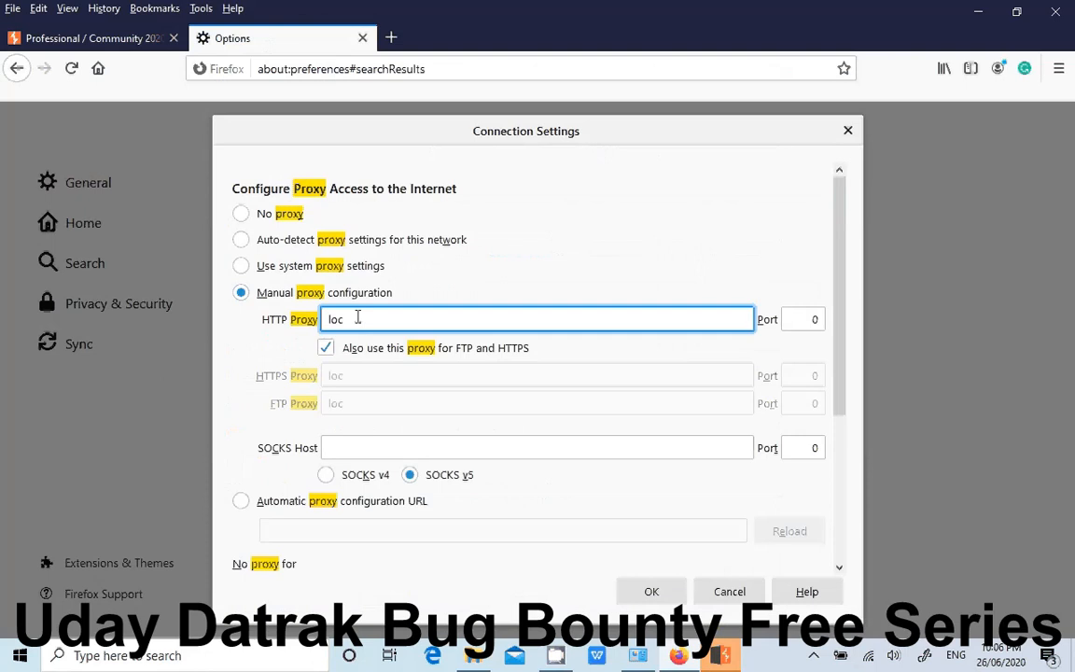
type("alhost")
key("Tab")
type("7878")
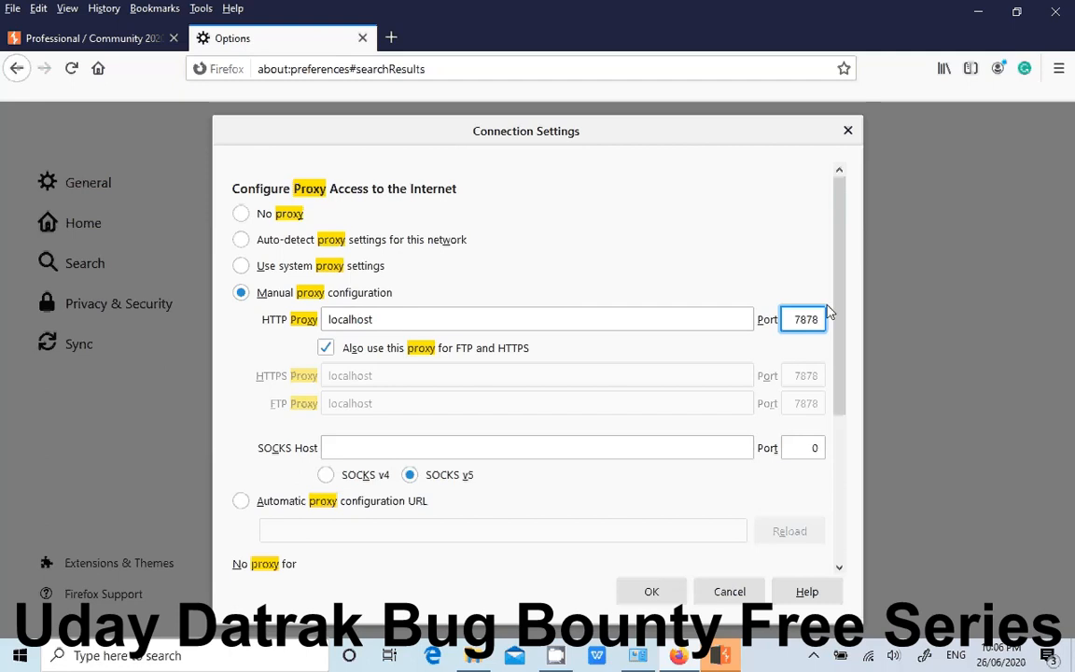
- Toggle "Also use this proxy for FTP and HTTPS" off and on twice, ending with the option enabled
left_click_drag(795, 319, 840, 319)
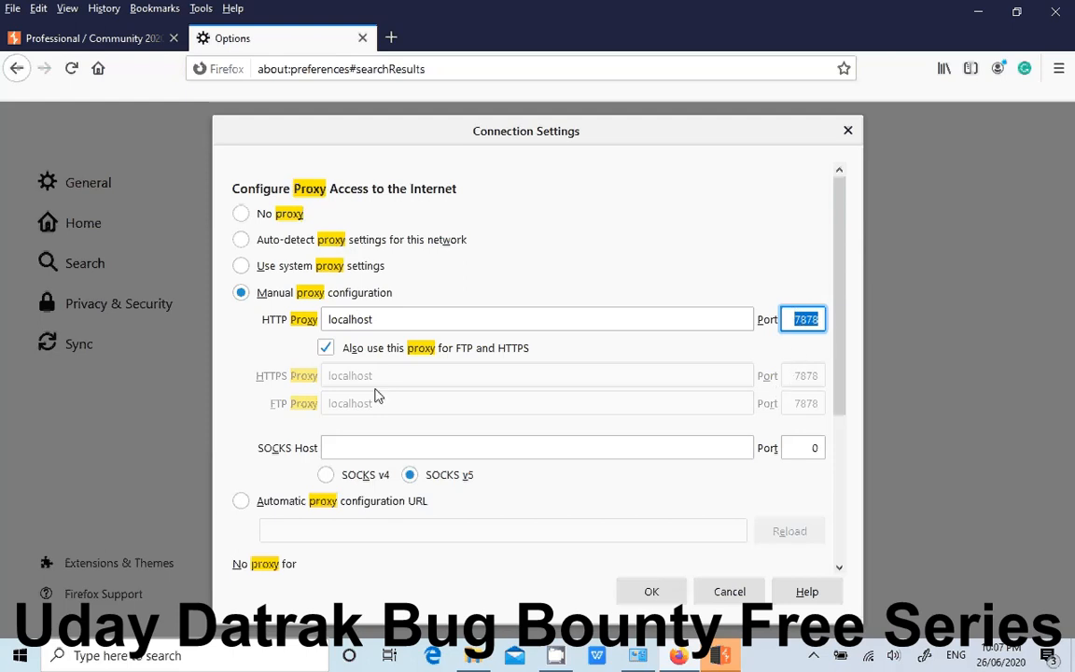
left_click(326, 349)
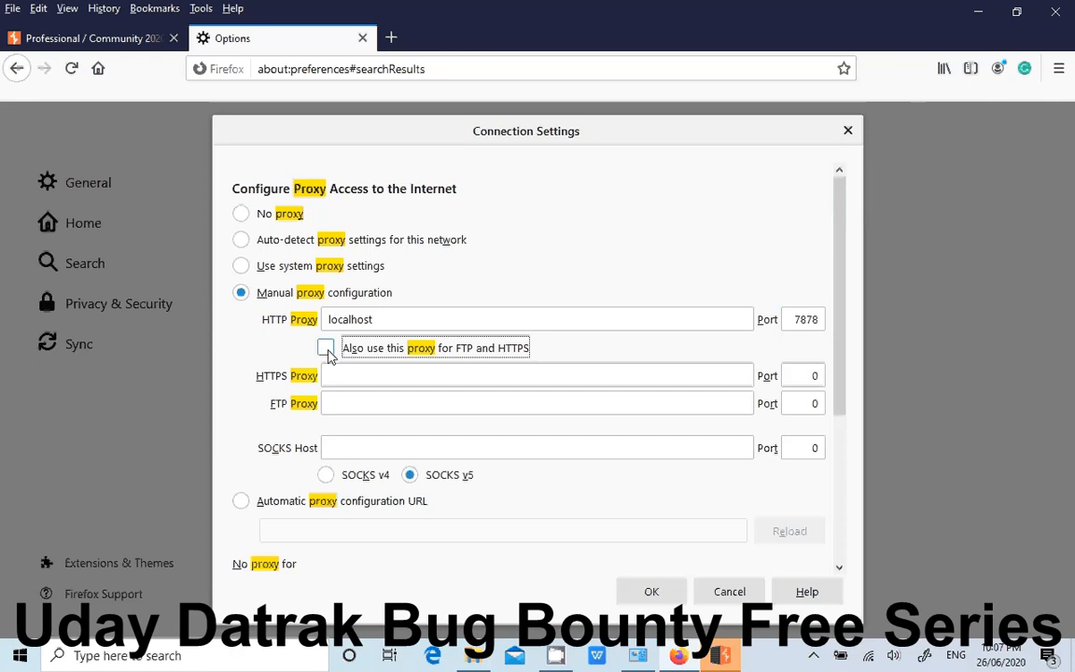
left_click(326, 350)
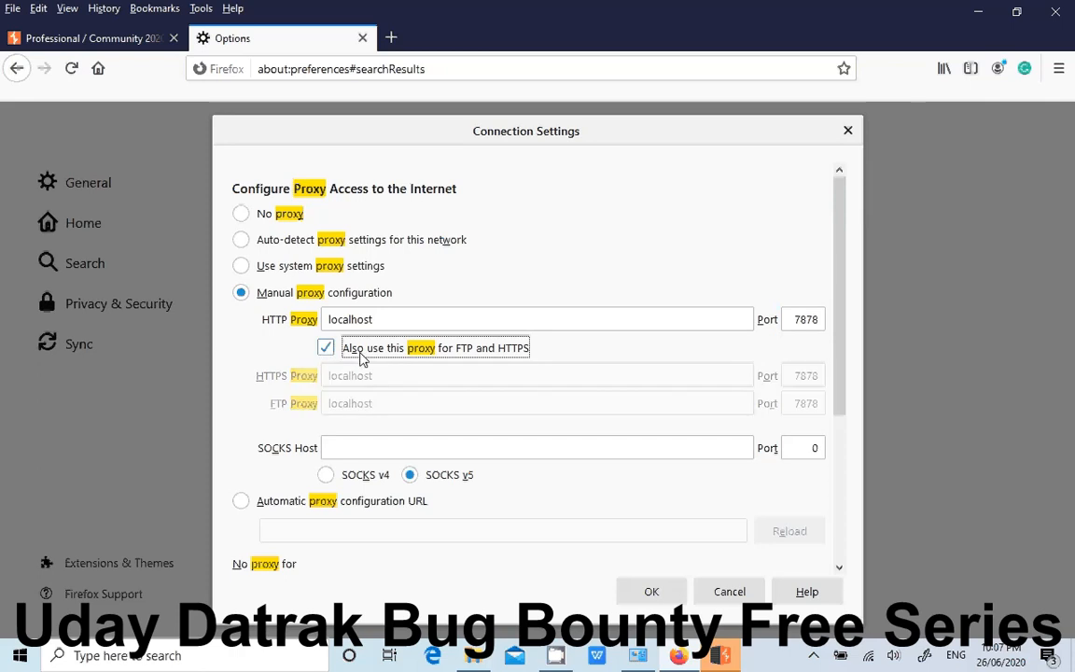
left_click(329, 350)
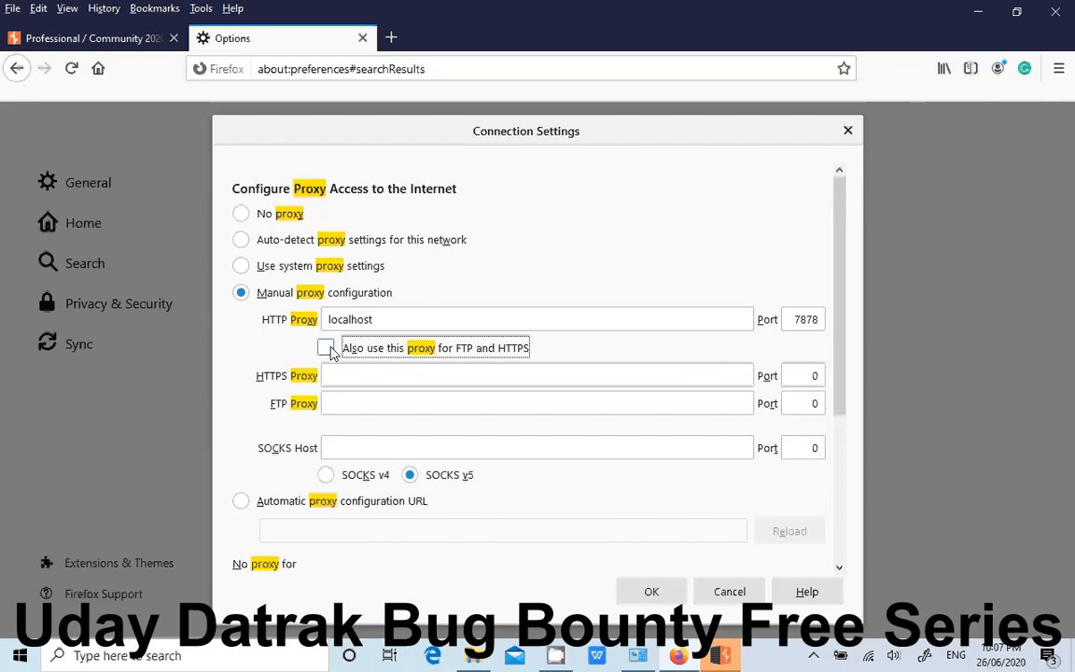
left_click(331, 349)
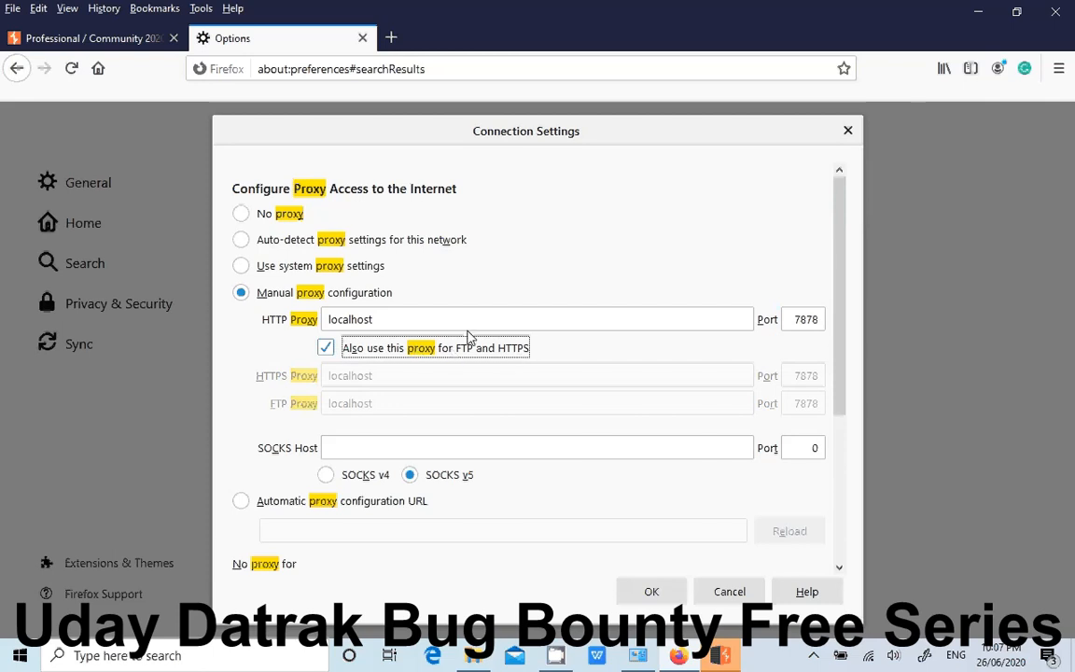
- Leave the "No proxy for" exceptions empty and save Firefox's connection settings
left_click_drag(838, 343, 855, 422)
left_click(242, 470)
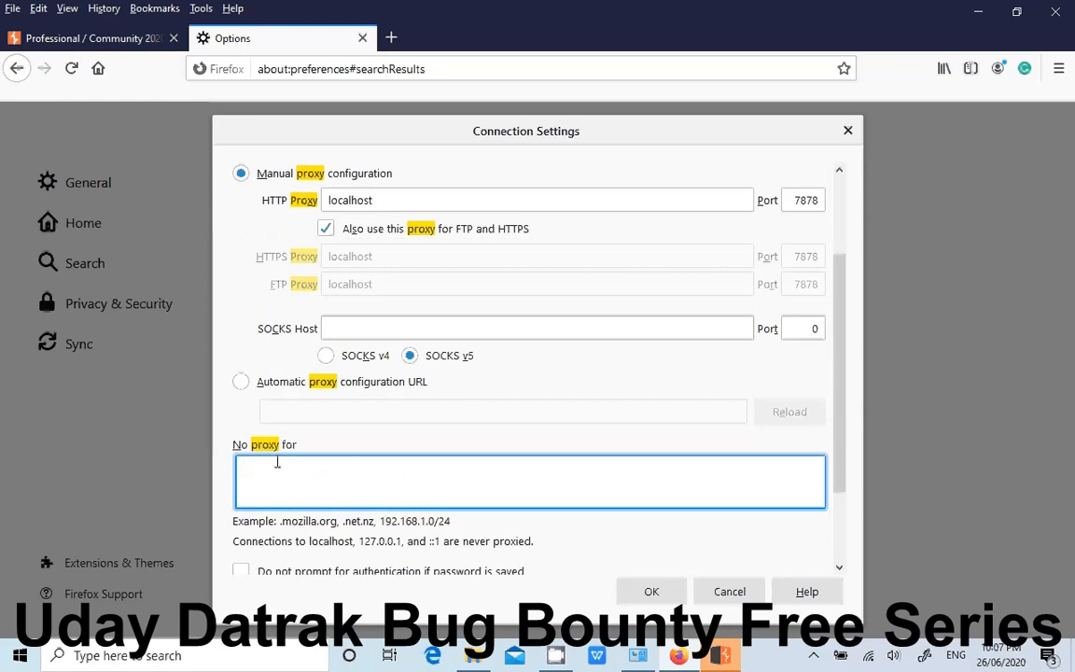
left_click(654, 594)
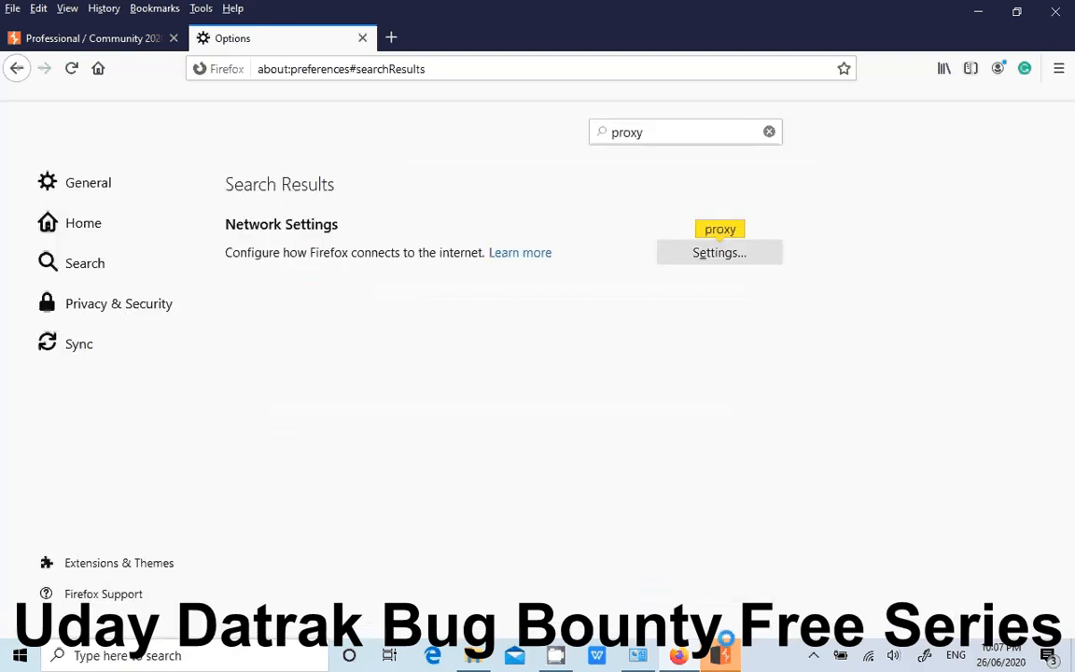
- Close the finished Burp Suite installer, clear the open windows from the desktop and launch Burp Suite Community Edition
left_click(721, 653)
left_click(754, 511)
left_click(989, 14)
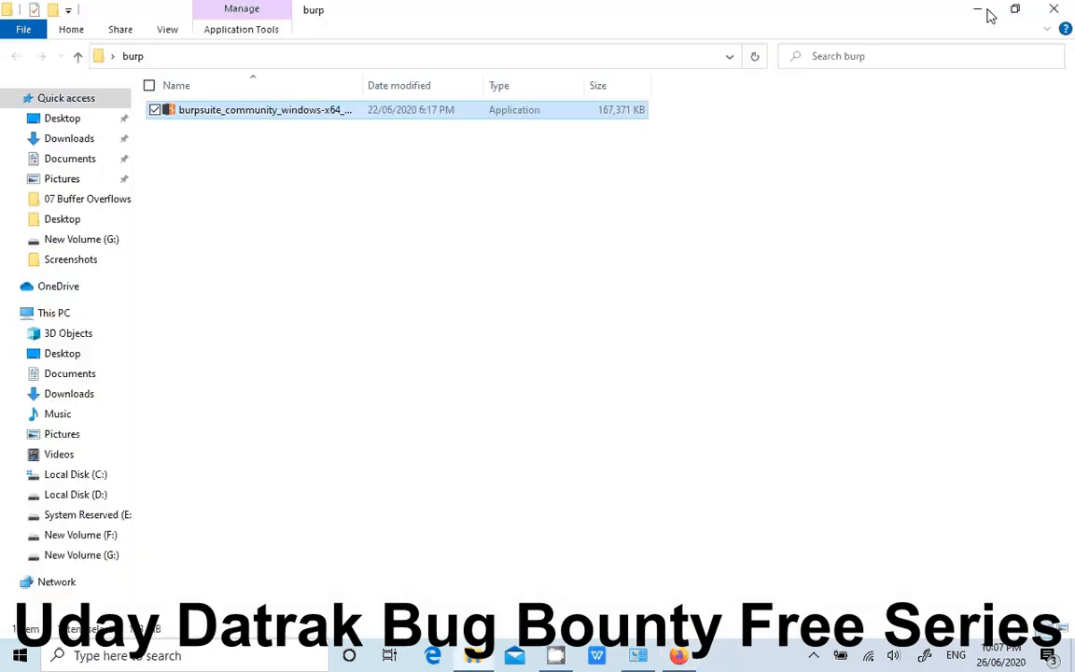
left_click(985, 12)
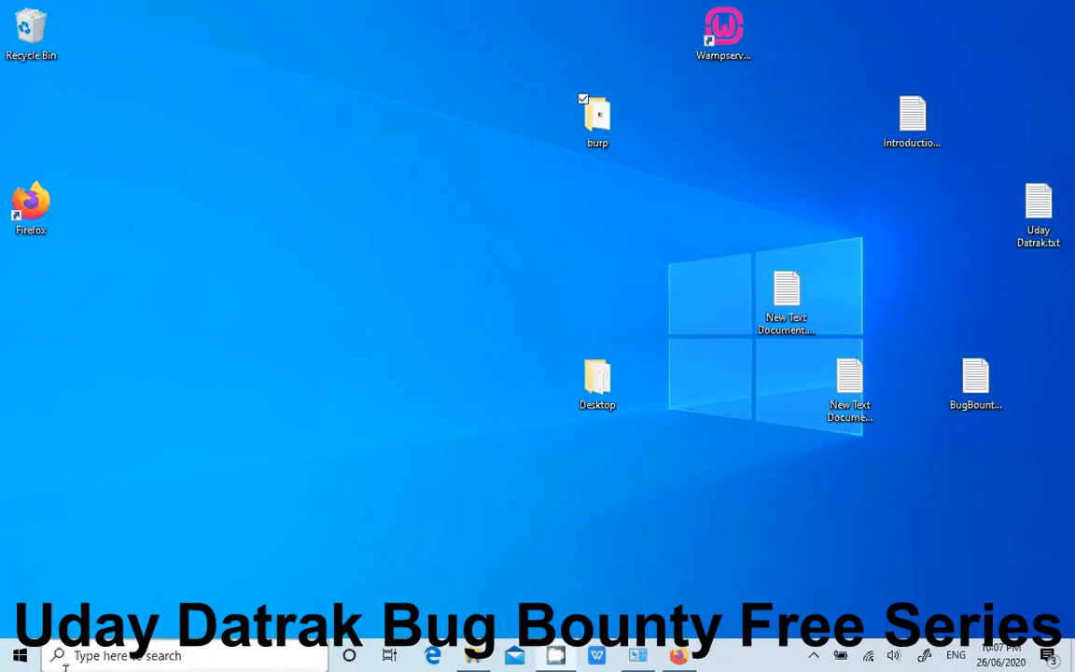
left_click(20, 655)
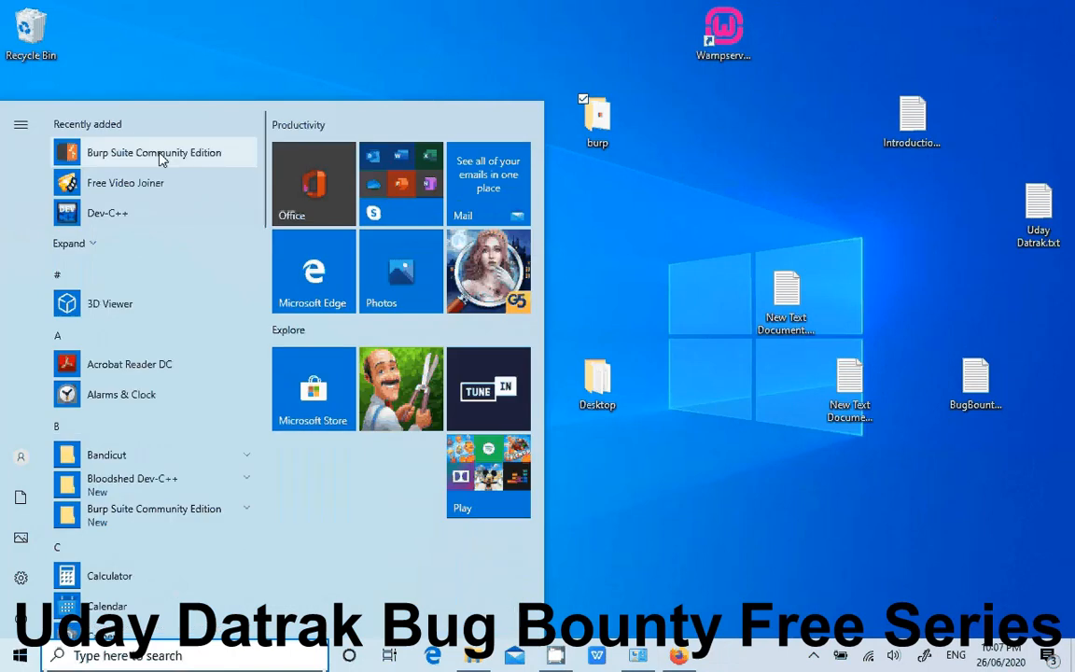
left_click(157, 161)
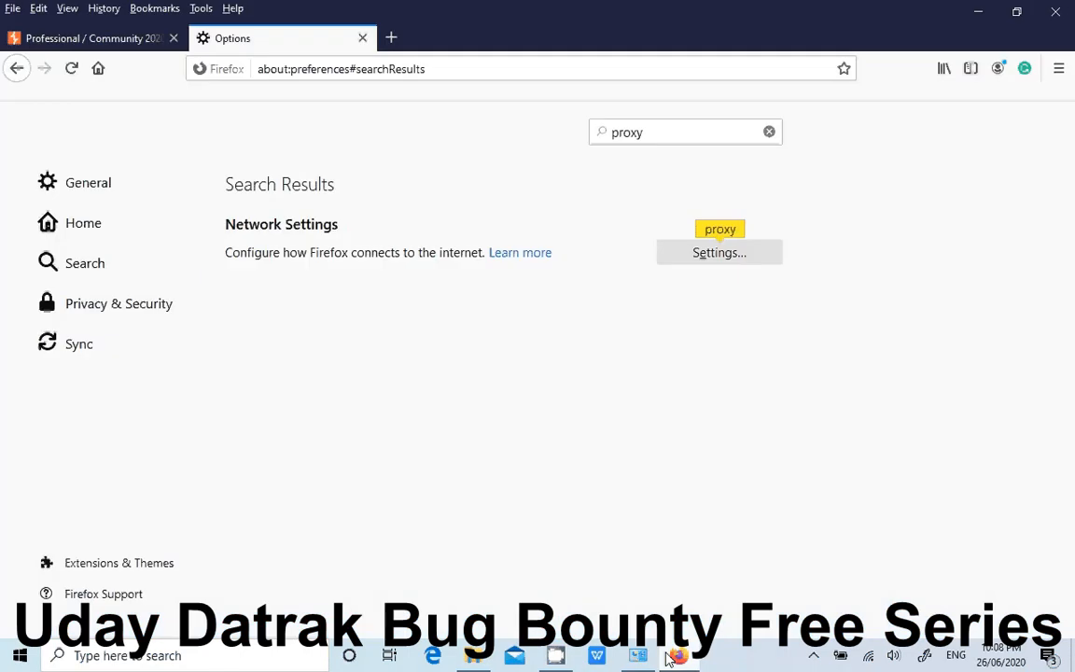
- Close Firefox's Options page and open a new blank tab in the browser
left_click(364, 38)
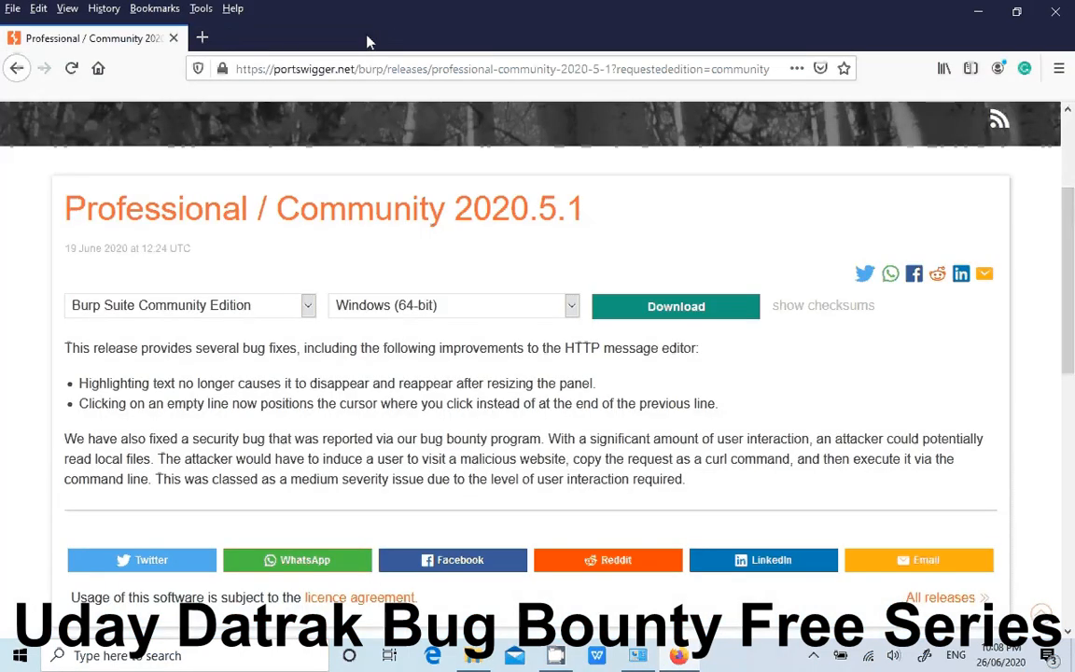
left_click(980, 12)
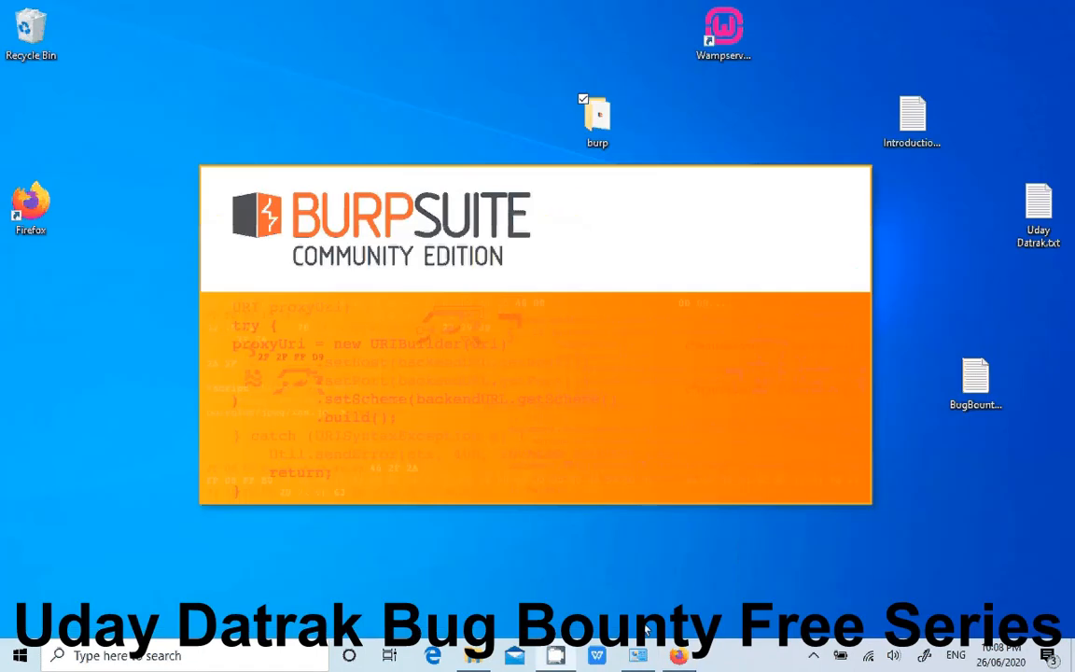
left_click(683, 656)
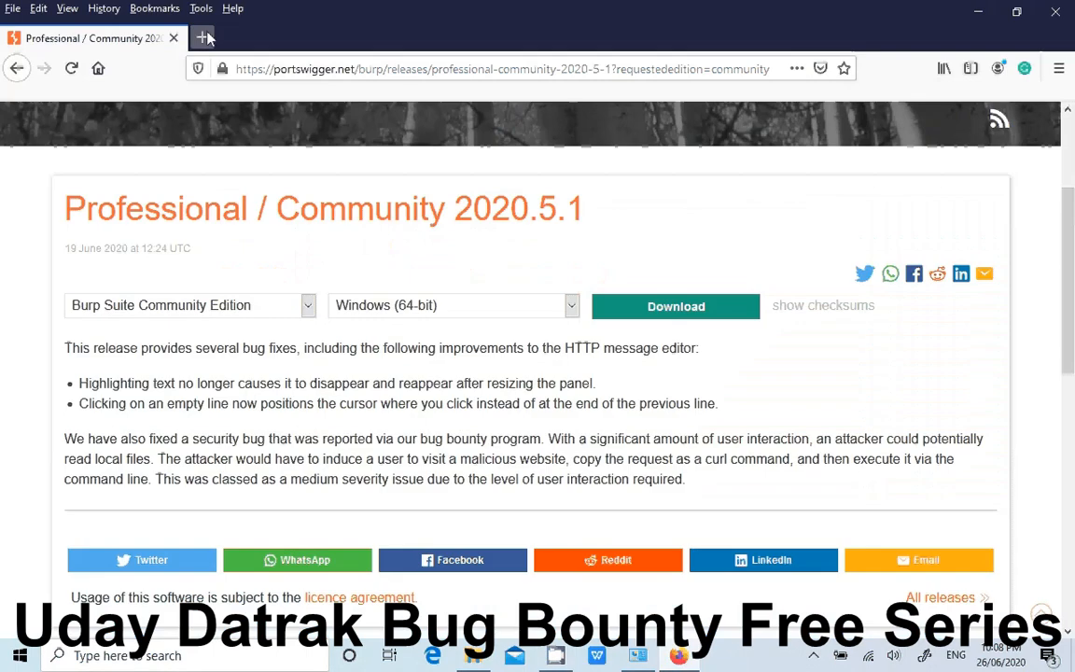
left_click(205, 37)
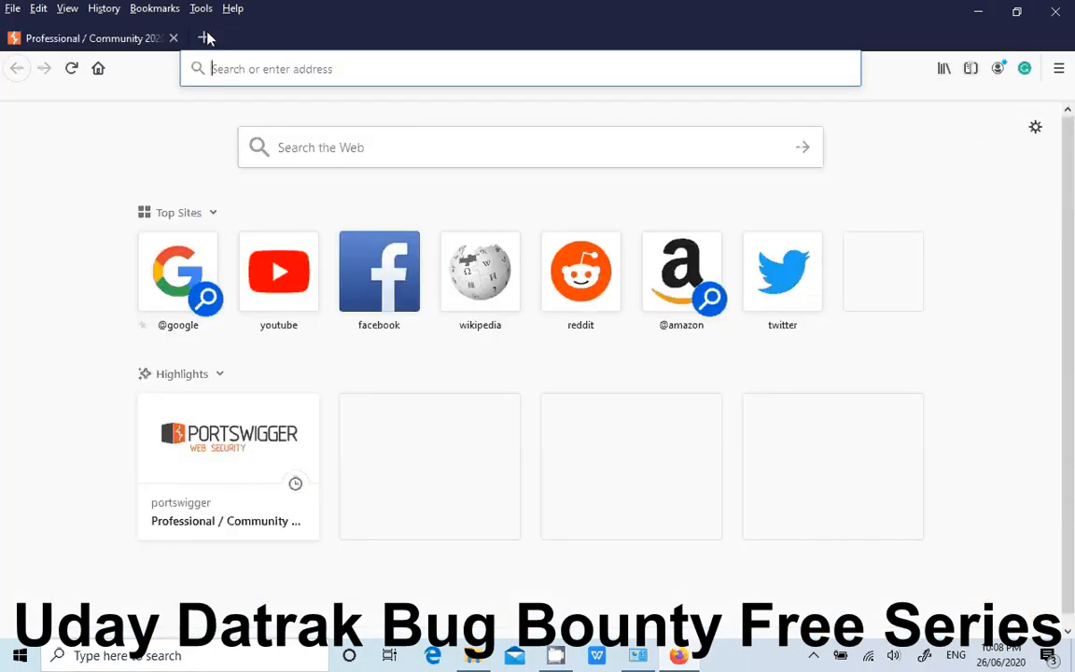
left_click(261, 73)
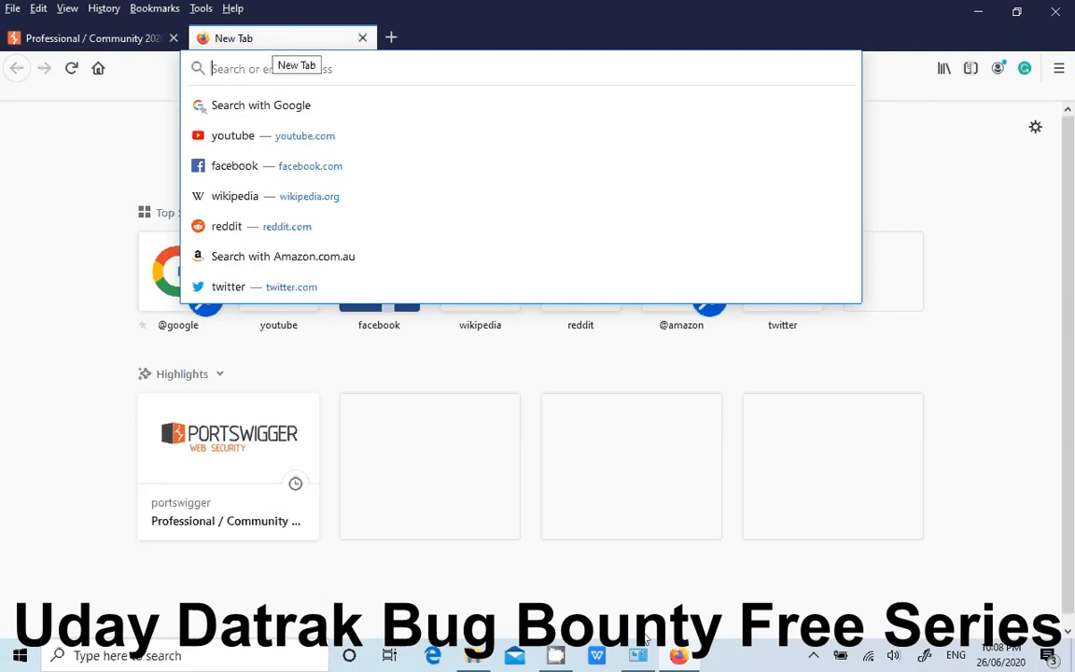
- Switch Firefox back to the PortSwigger release page and minimize the browser to reveal Burp Suite's startup screen
mouse_move(661, 658)
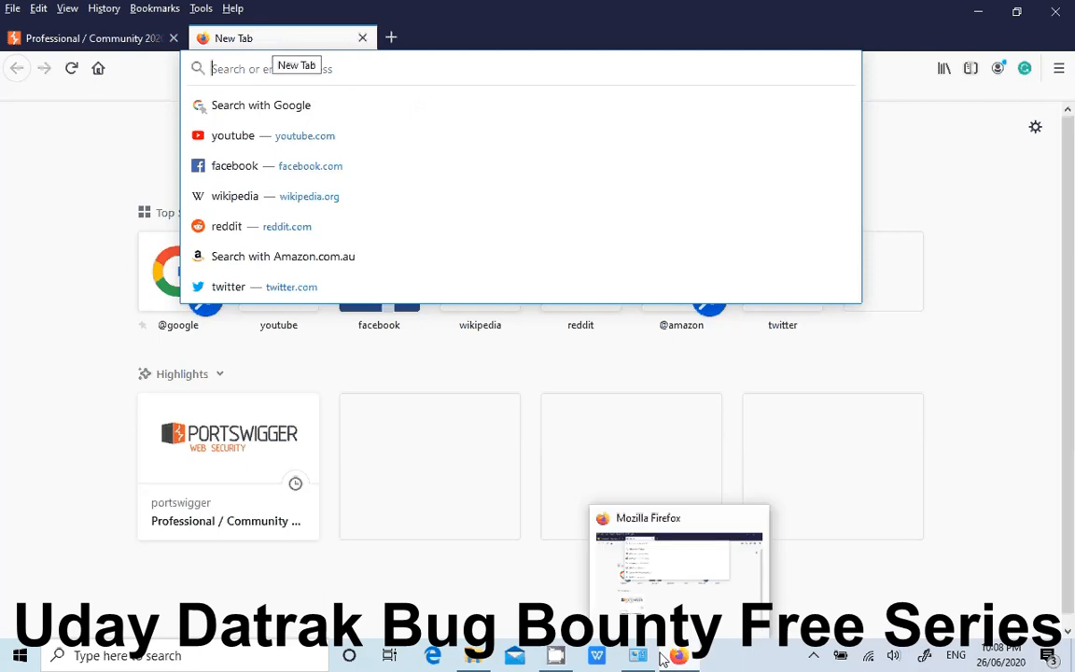
left_click(656, 603)
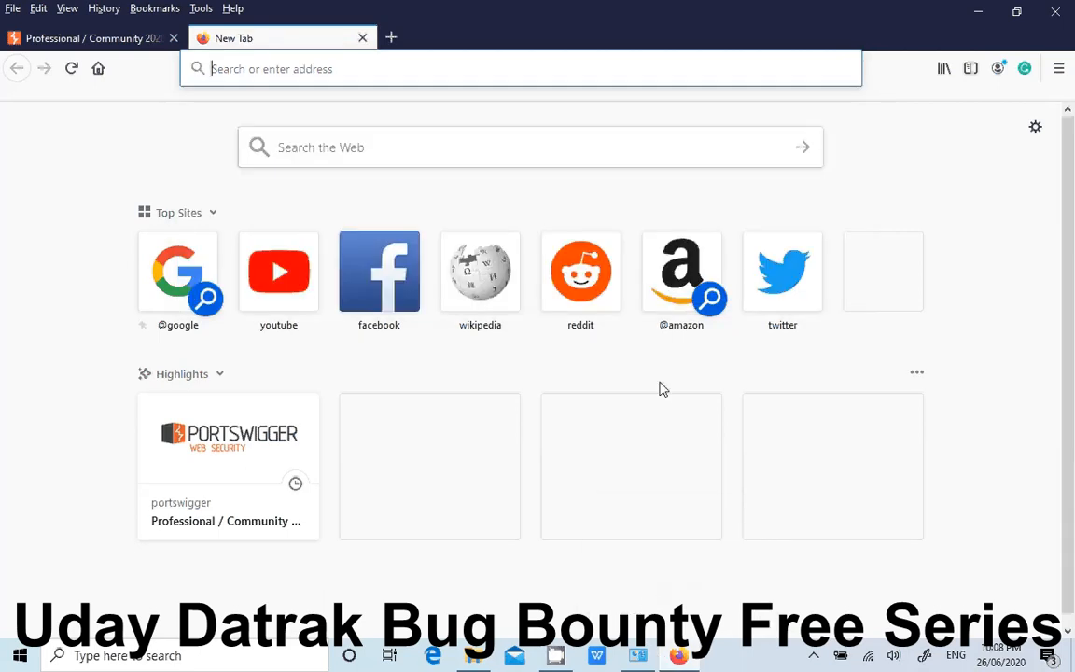
left_click(150, 41)
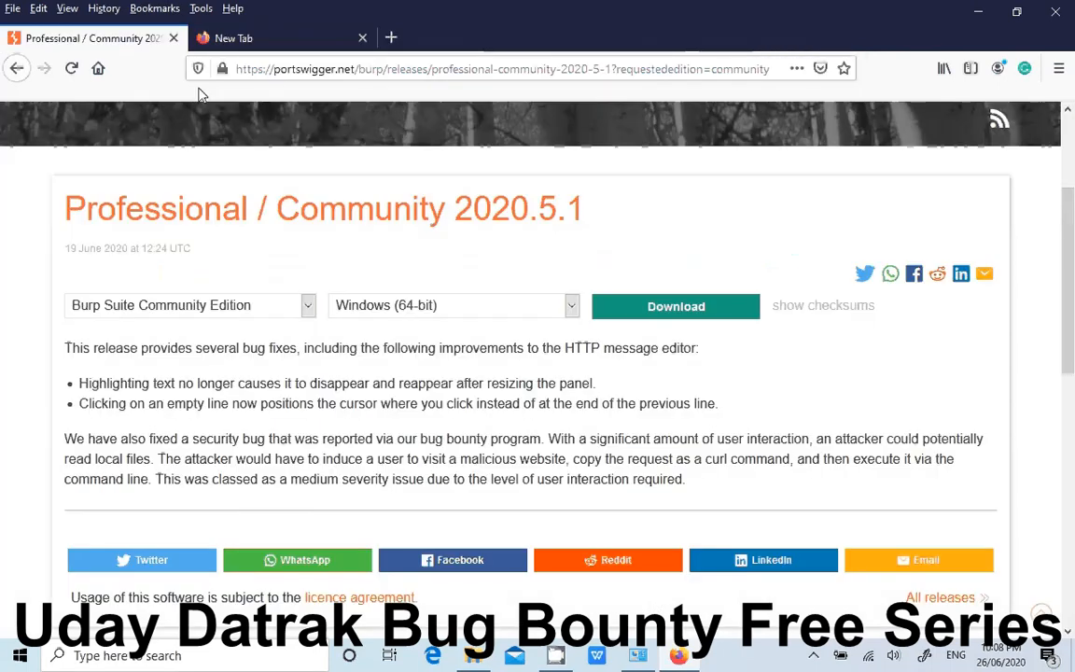
left_click(975, 12)
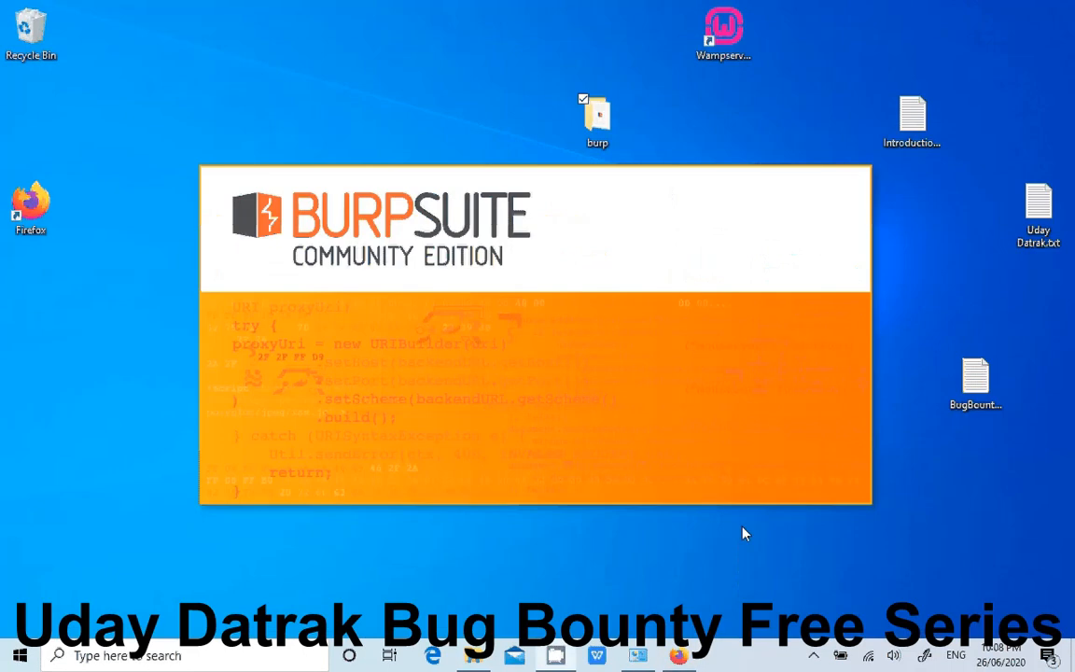
left_click(813, 657)
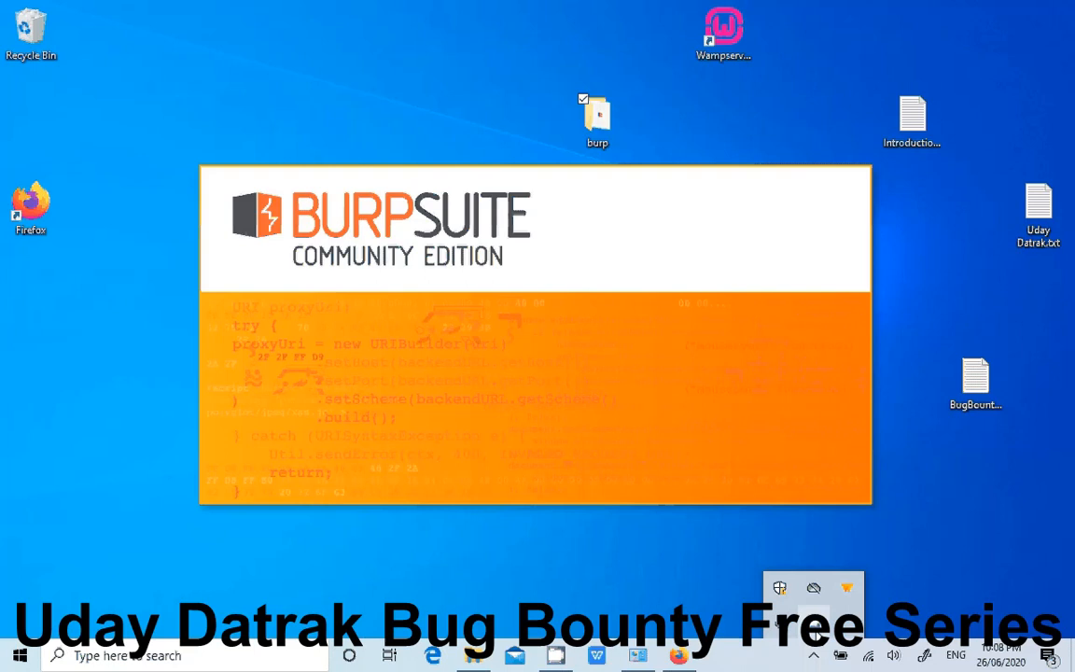
left_click(814, 588)
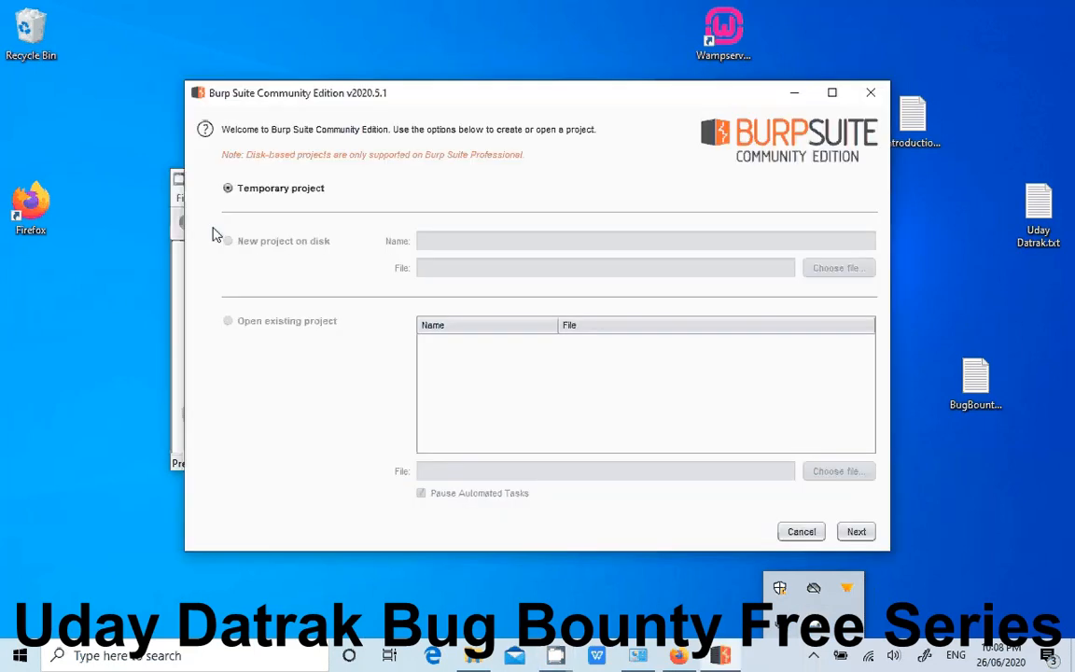
- Start Burp Suite with a temporary project using the Burp defaults configuration
left_click(850, 532)
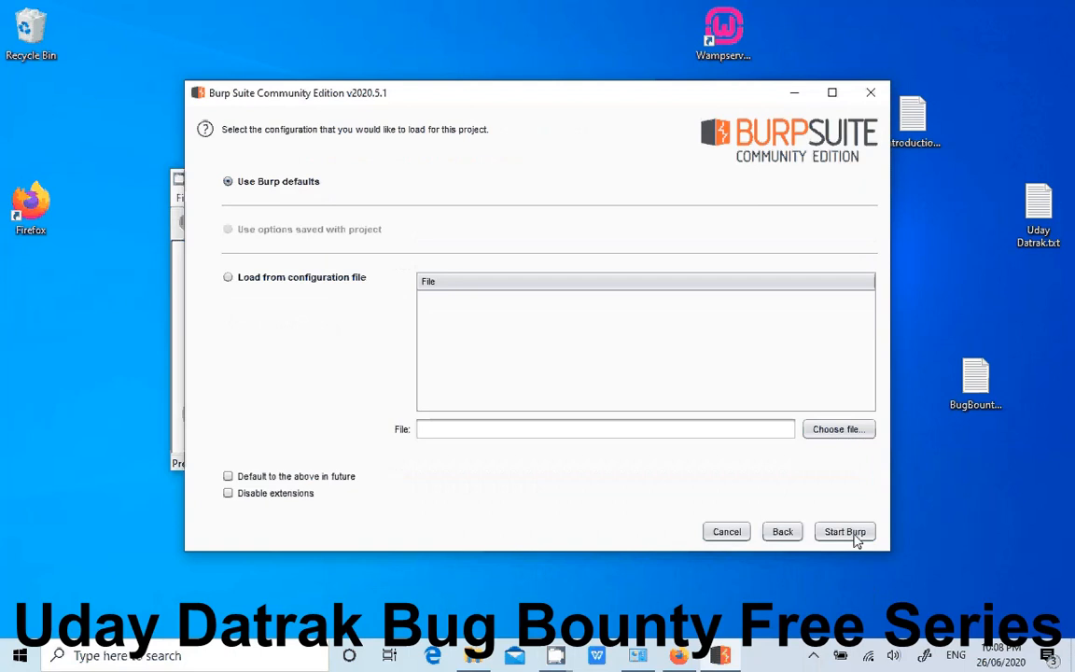
left_click(856, 536)
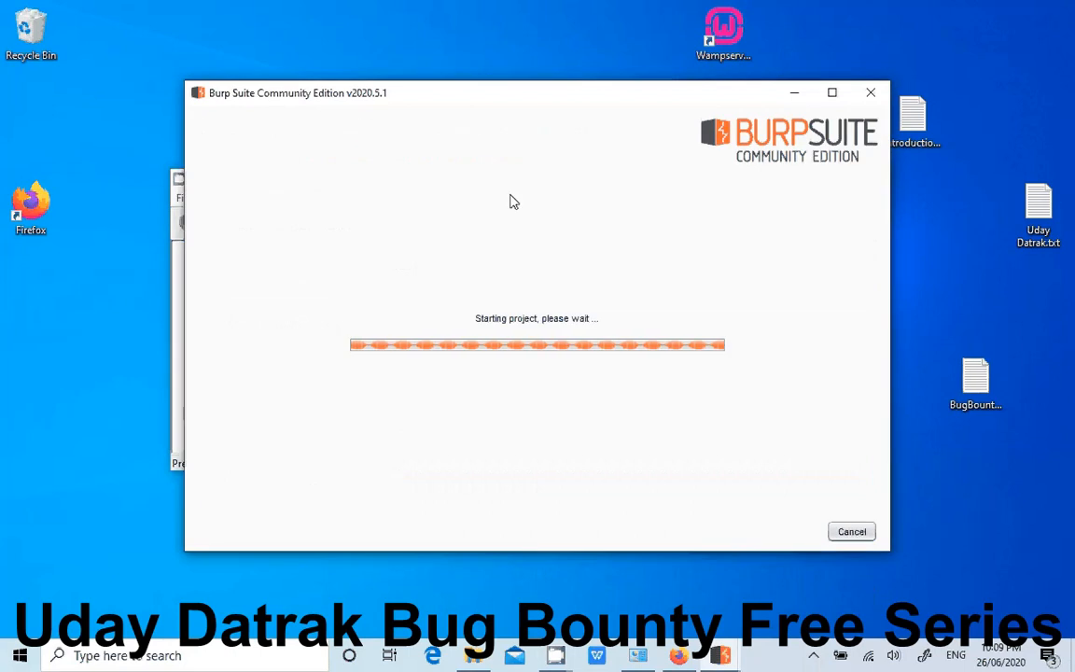
left_click(180, 191)
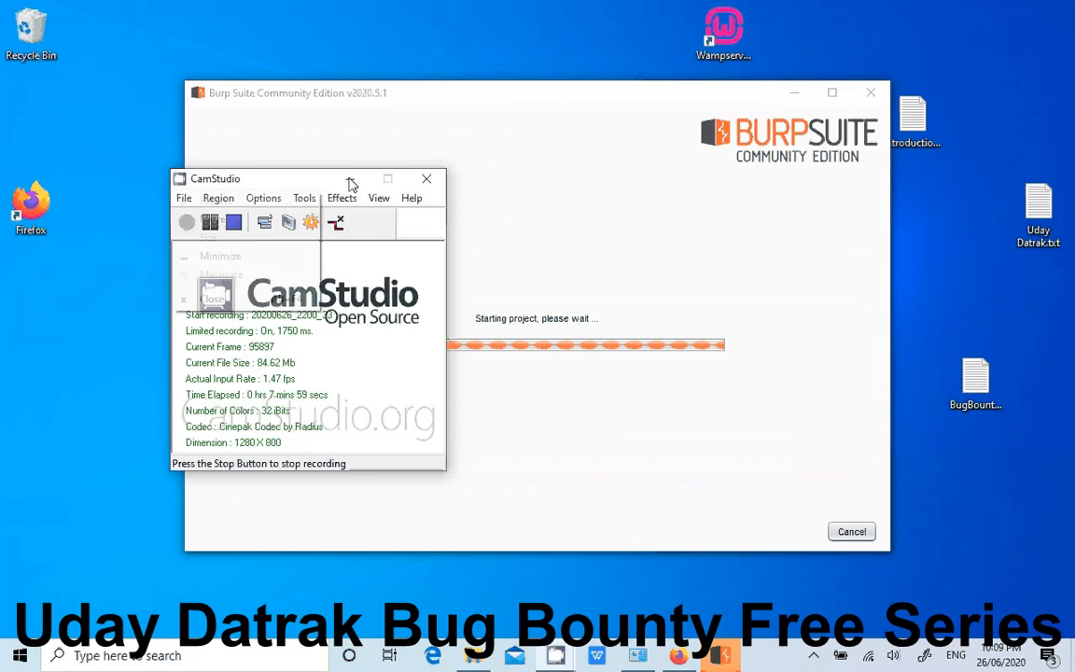
left_click(351, 180)
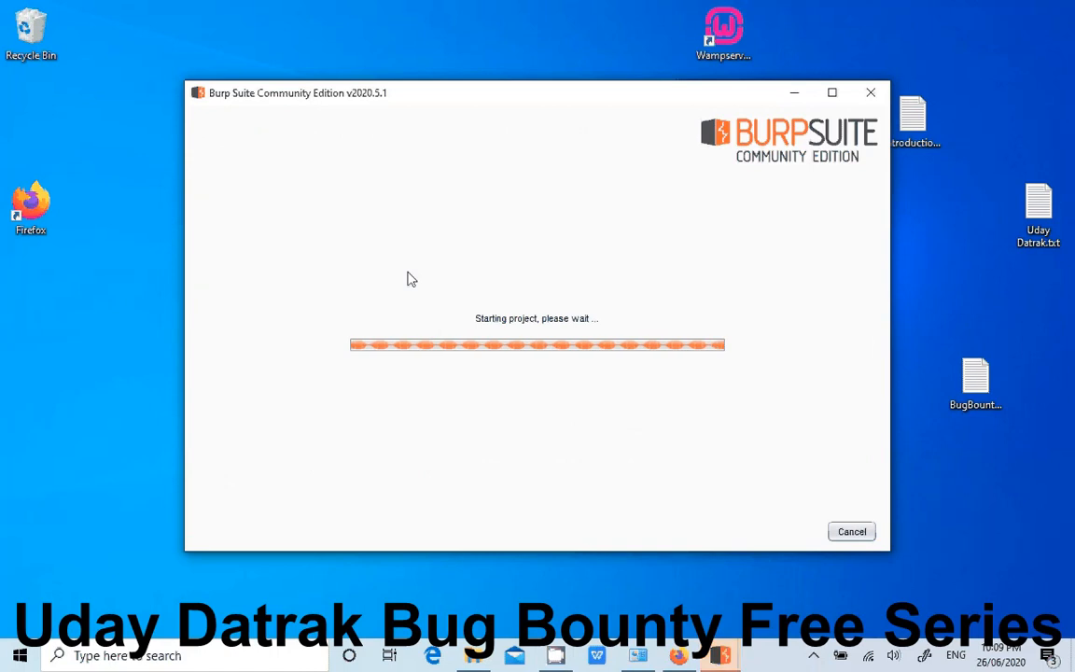
left_click(813, 657)
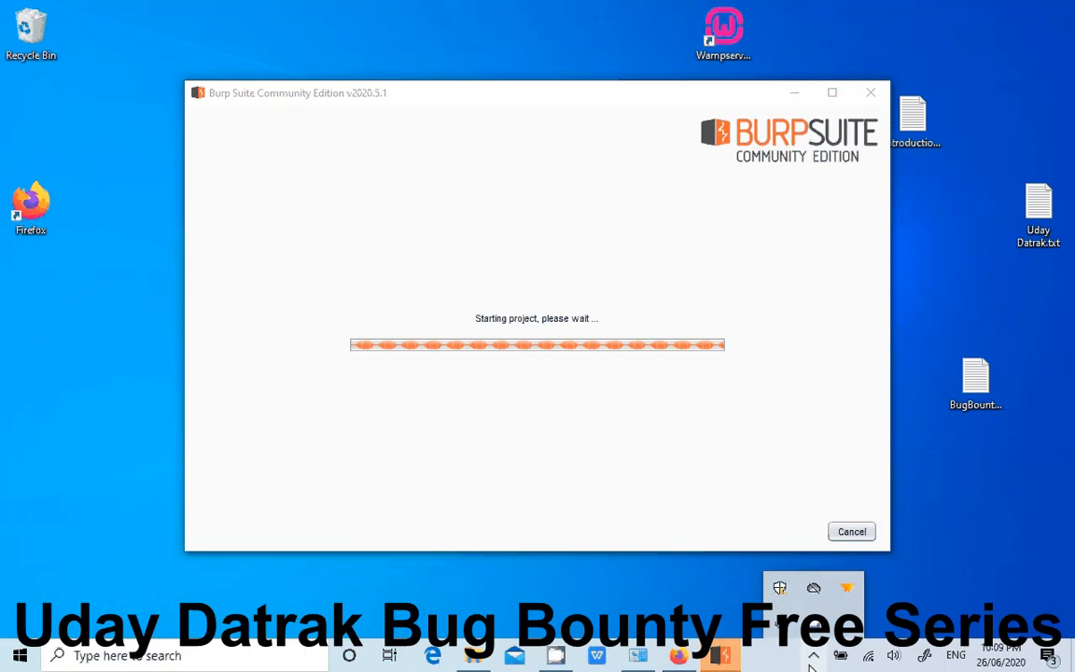
left_click(816, 624)
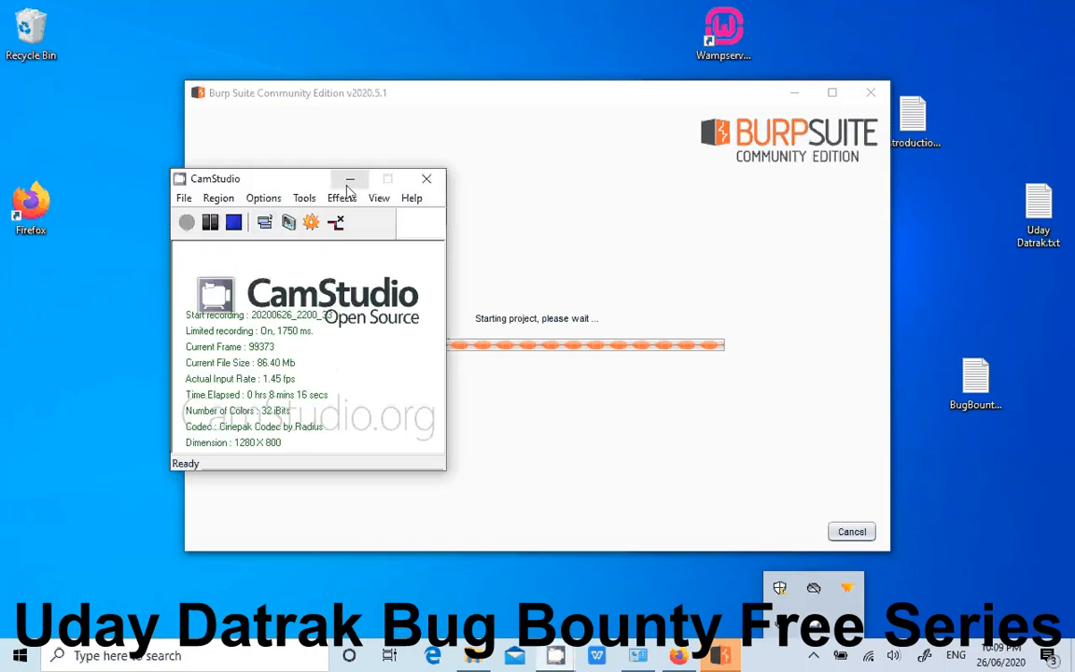
left_click(363, 186)
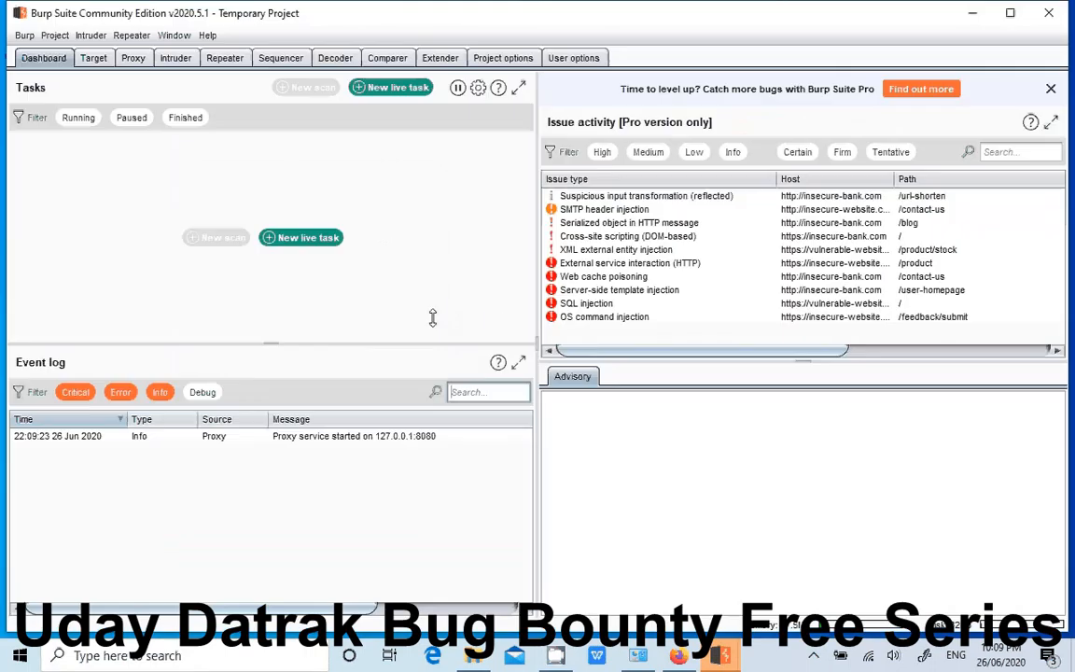
- Turn off request interception in Burp's Proxy tool
left_click(129, 60)
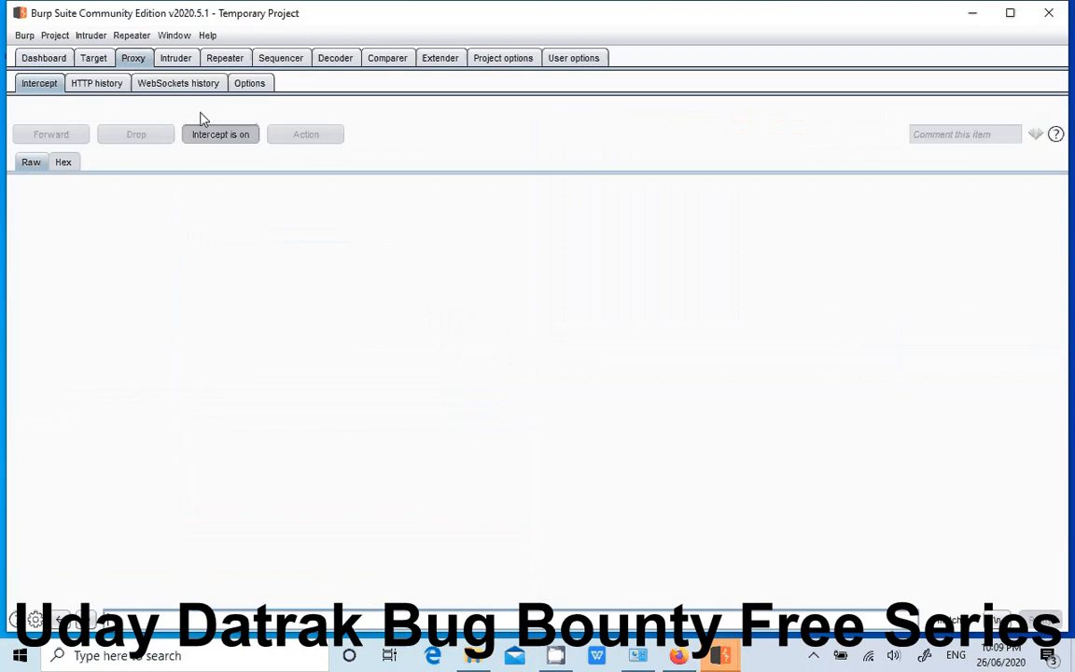
left_click(213, 140)
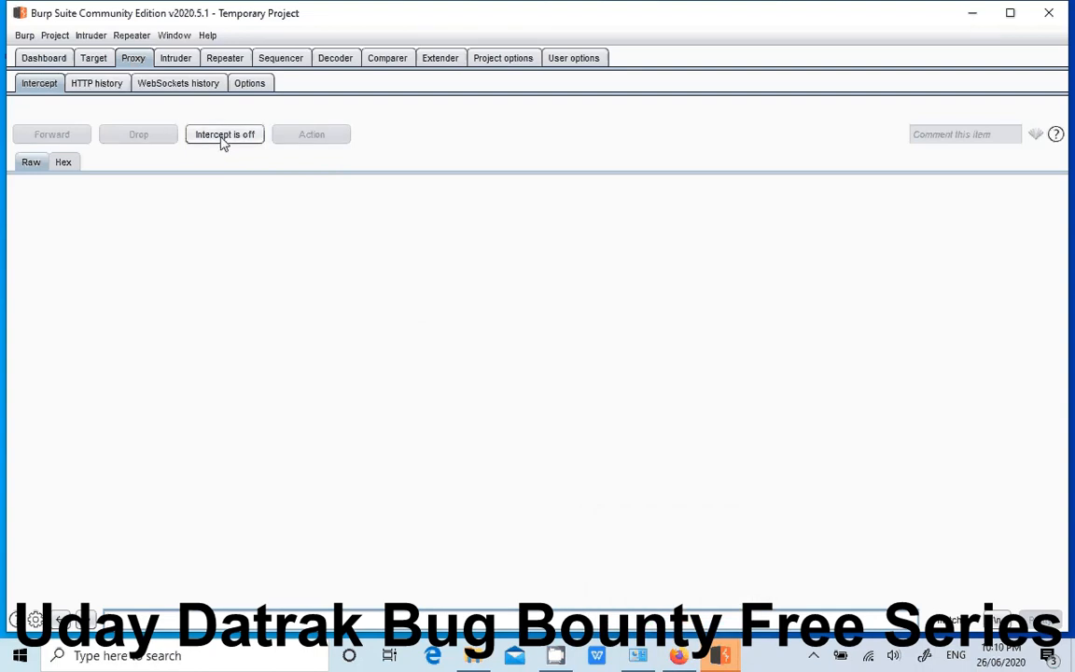
- Open the Proxy options, then stop and restart the 127.0.0.1:8080 proxy listener
left_click(250, 84)
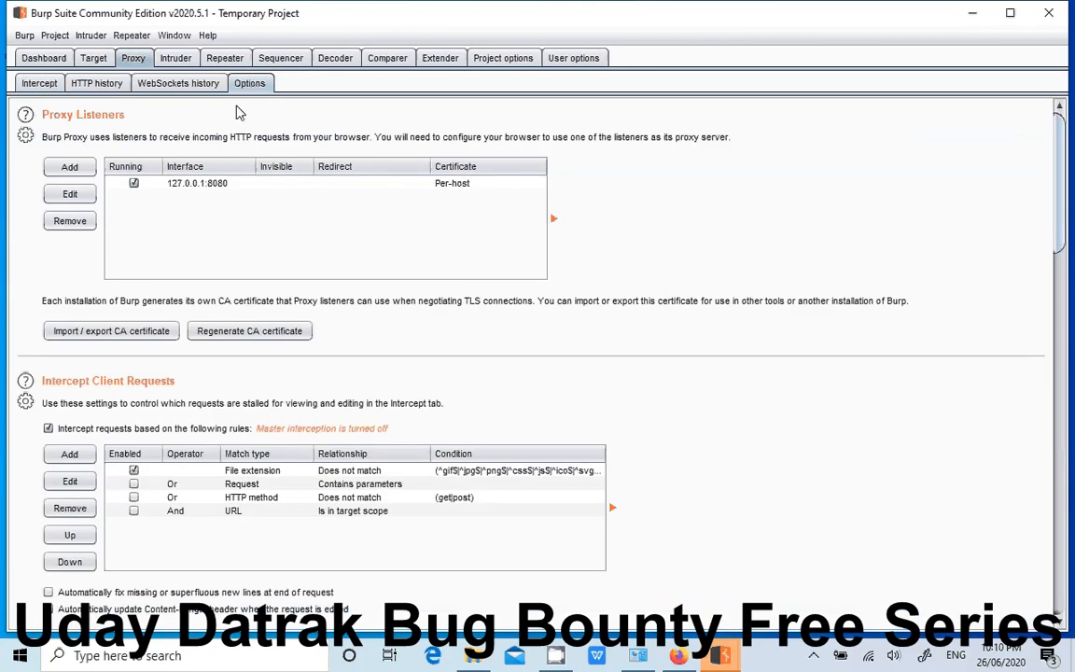
left_click(135, 184)
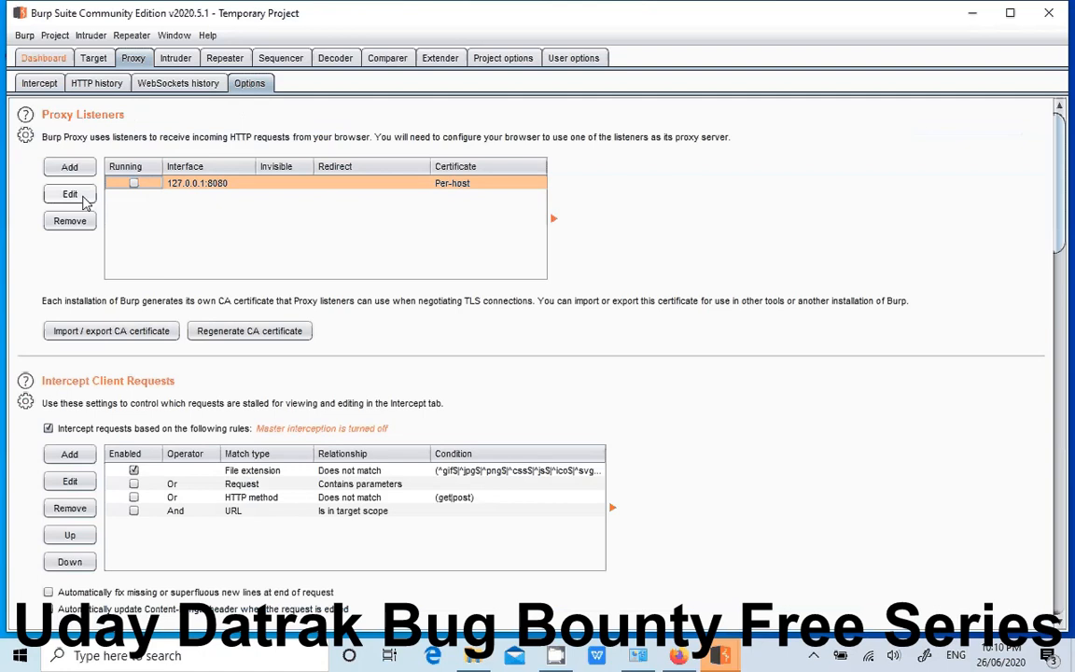
left_click(135, 184)
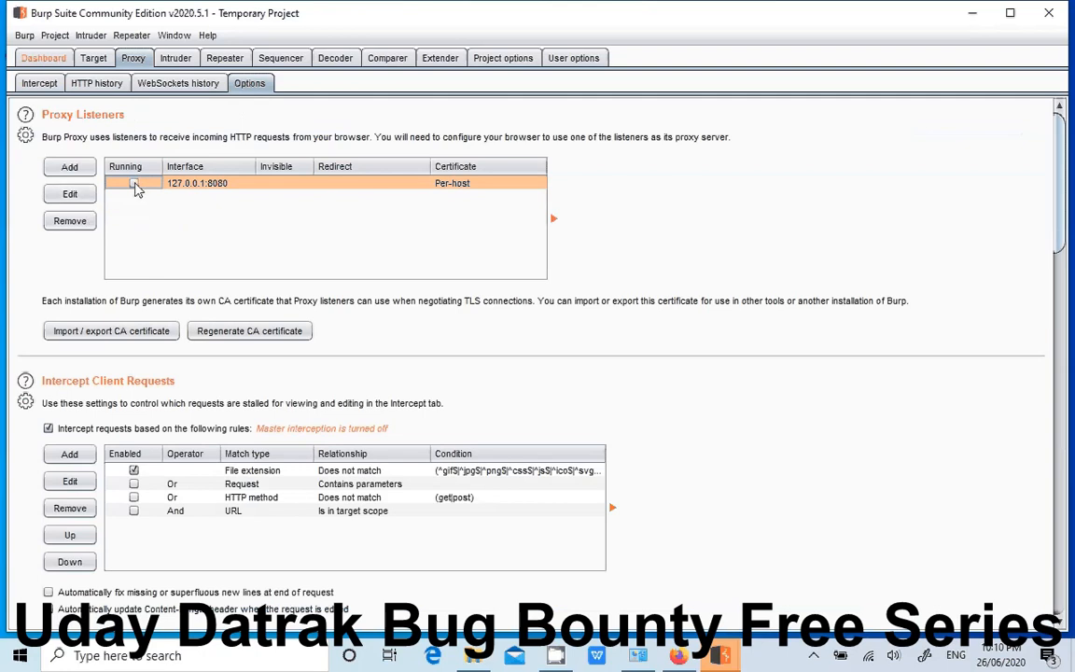
- Edit the 127.0.0.1:8080 proxy listener to bind to port 7878 on all interfaces, and accept listening on all interfaces
left_click(171, 184)
left_click(90, 195)
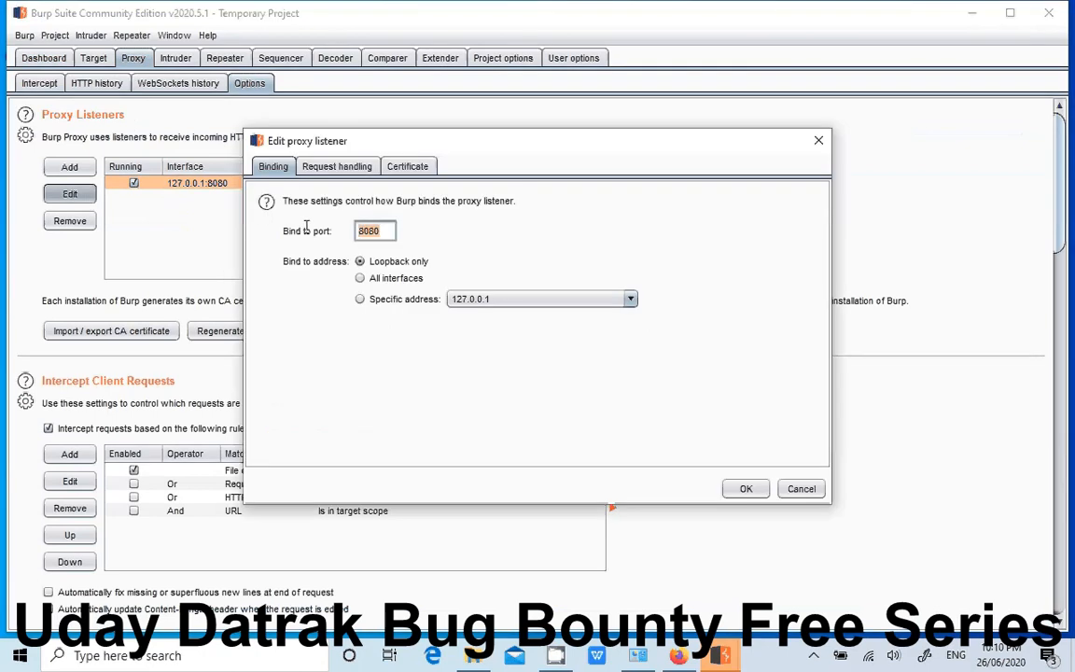
type("7878")
double_click(380, 231)
left_click(360, 278)
left_click(742, 493)
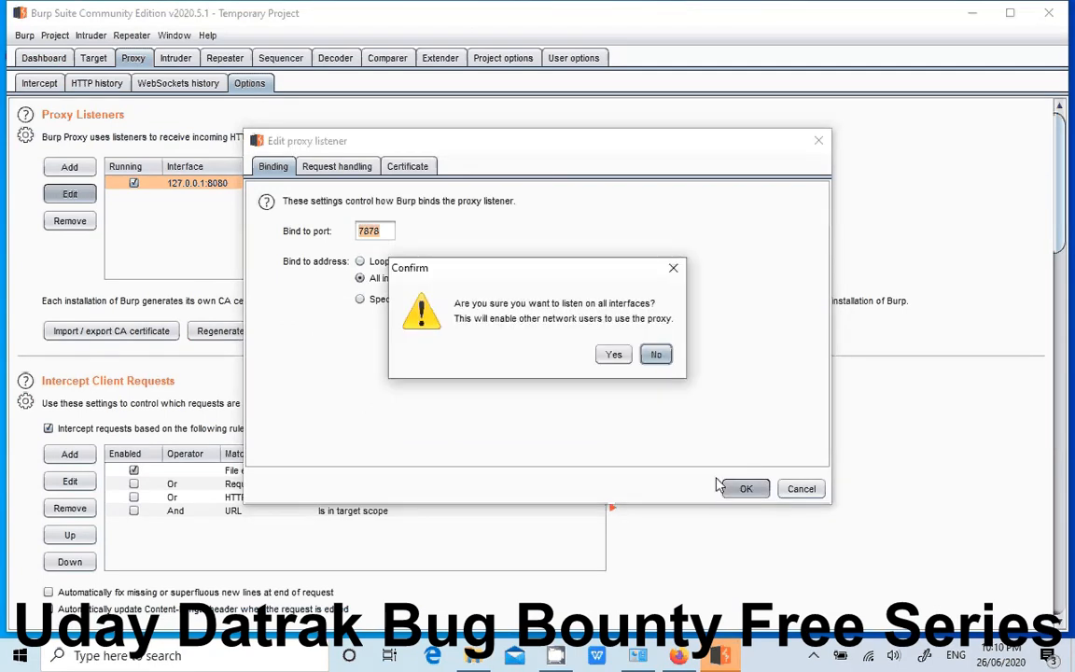
left_click(613, 355)
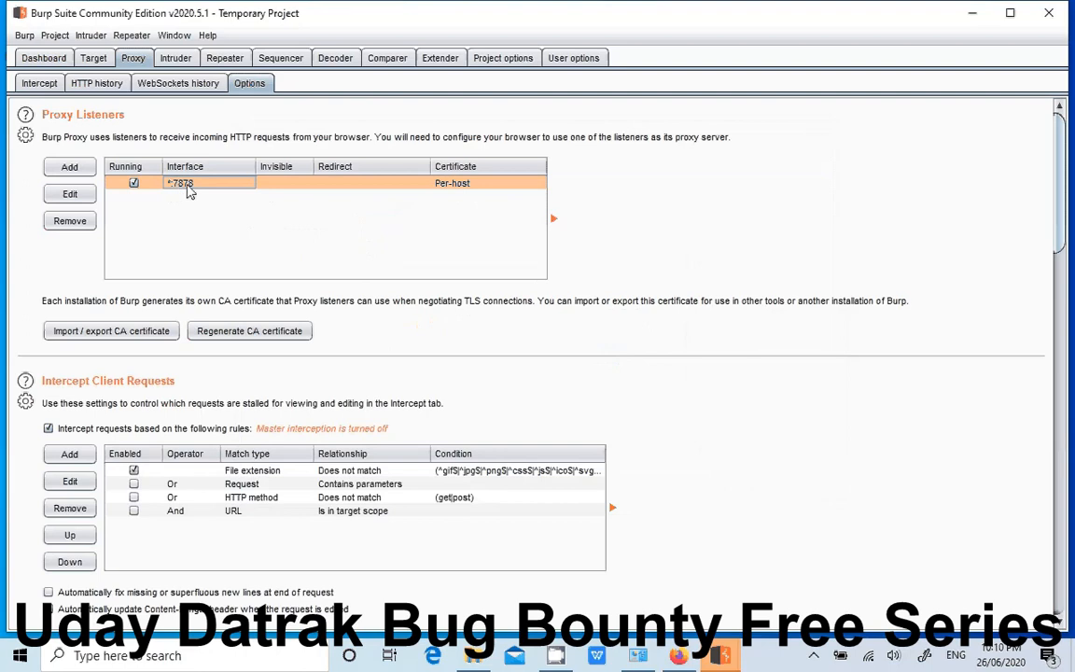
- Switch to Firefox and bring up a blank new tab ready for entering an address
left_click(681, 658)
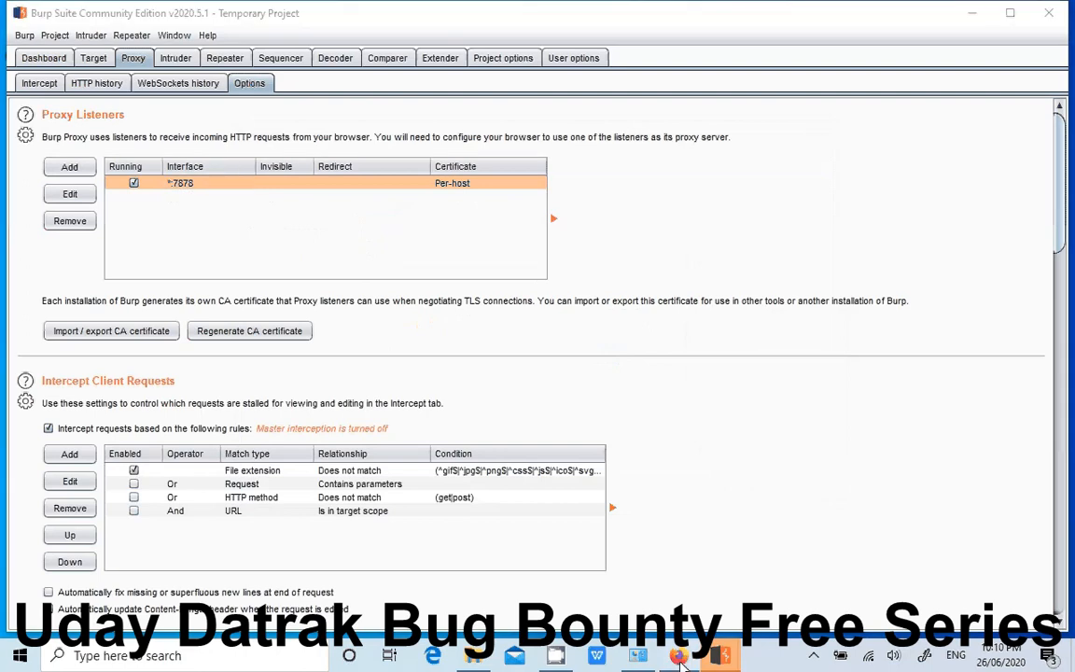
left_click(252, 38)
left_click(293, 74)
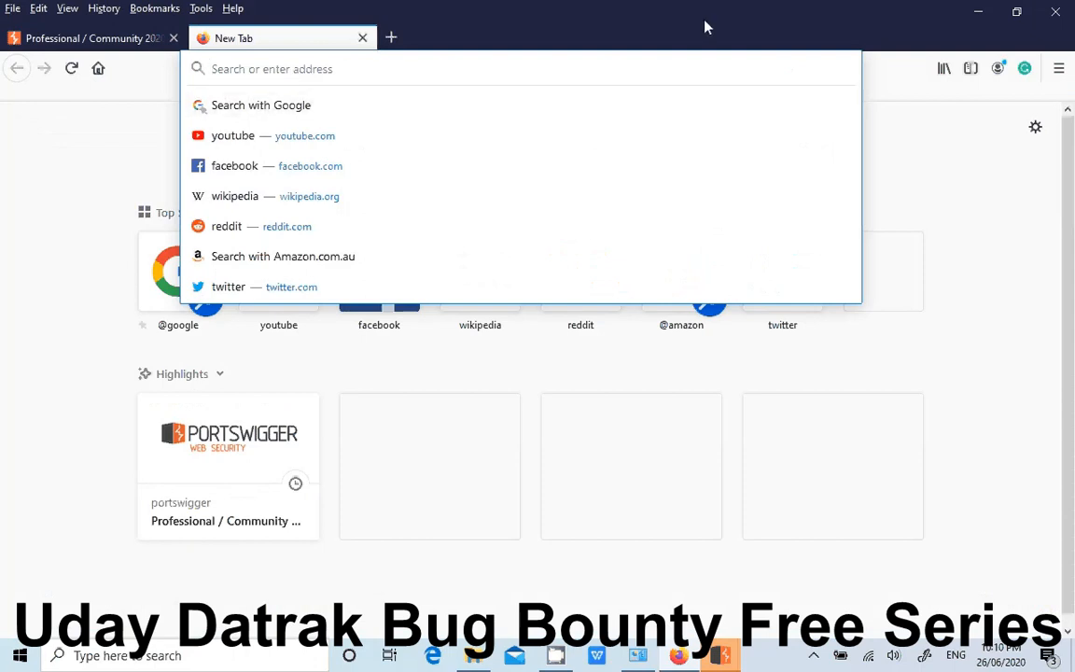
type("apopp")
key("BackSpace")
key("BackSpace")
key("BackSpace")
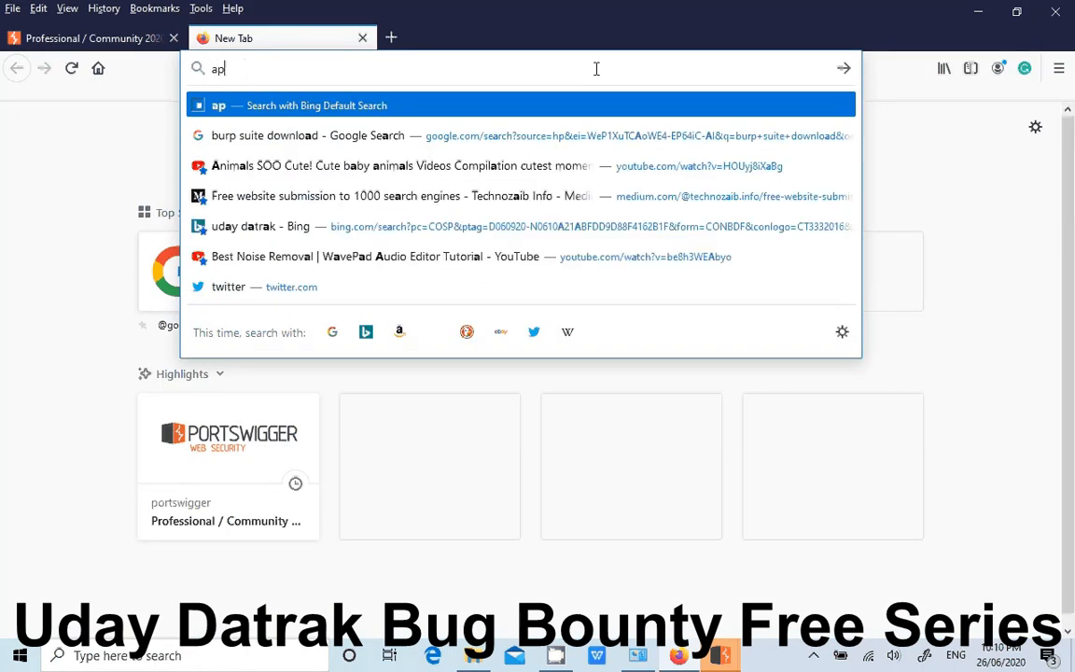
type("ple.com")
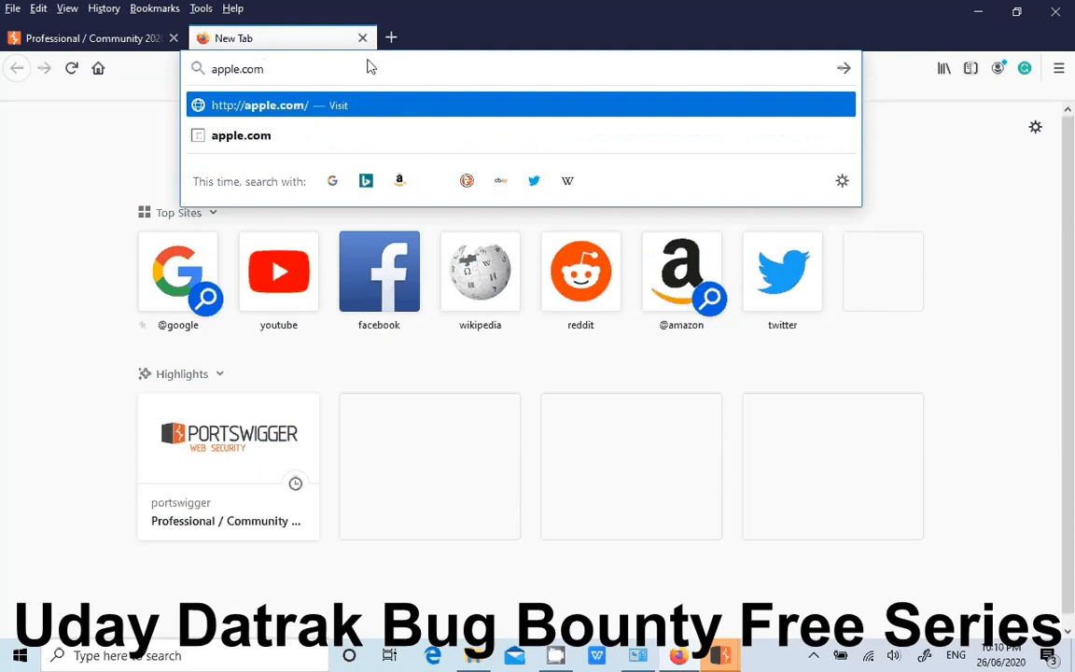
key("ctrl+a")
type("ht")
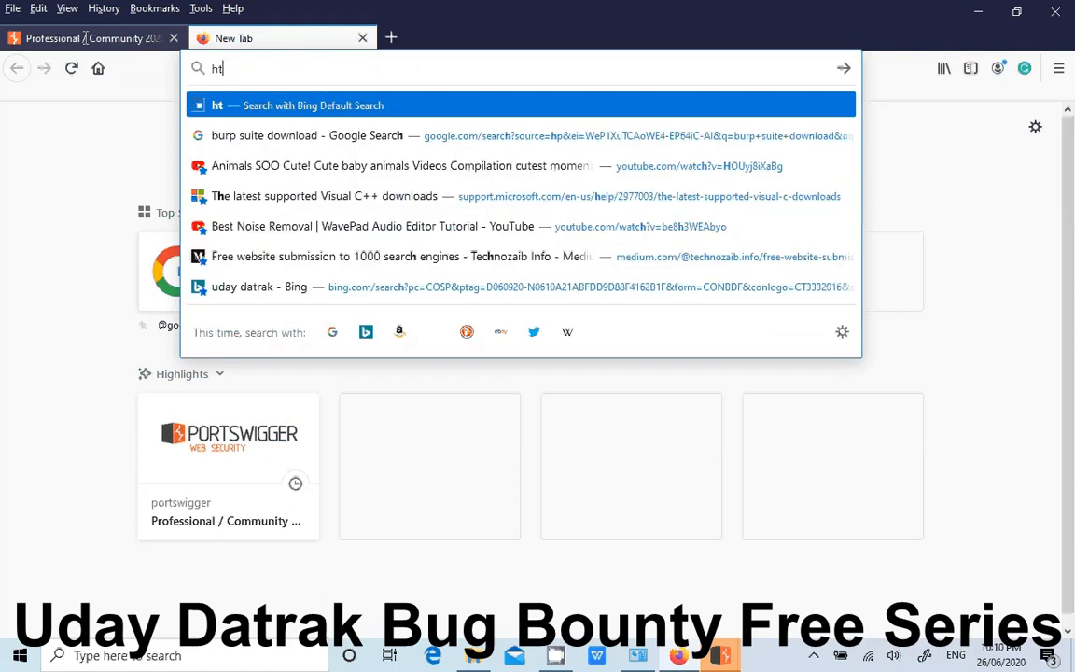
type("tp://burp")
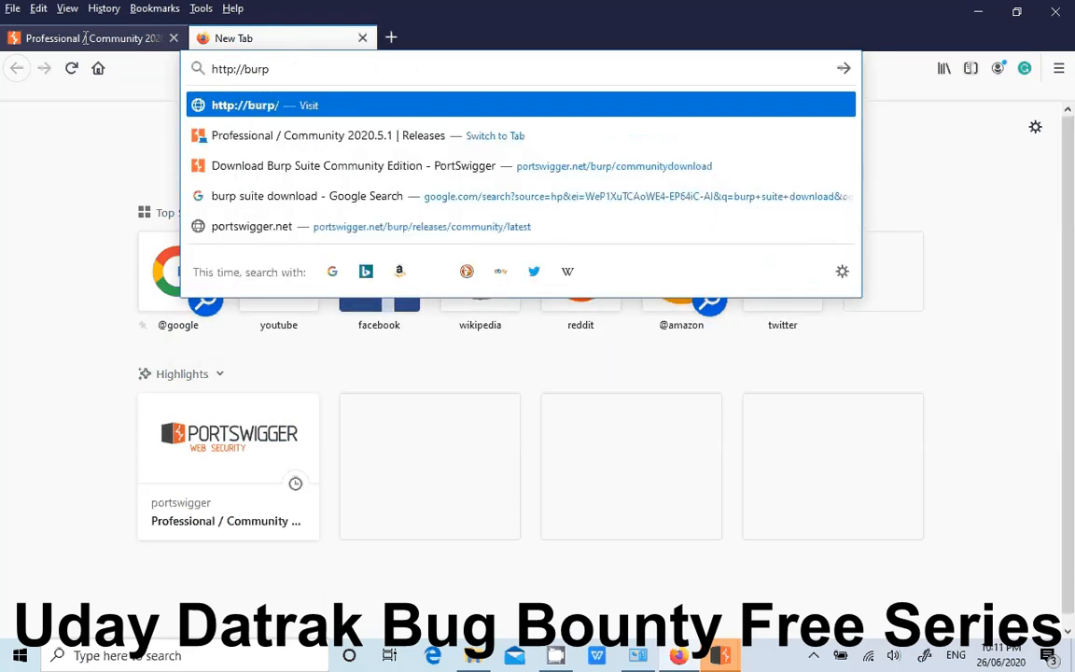
key("Return")
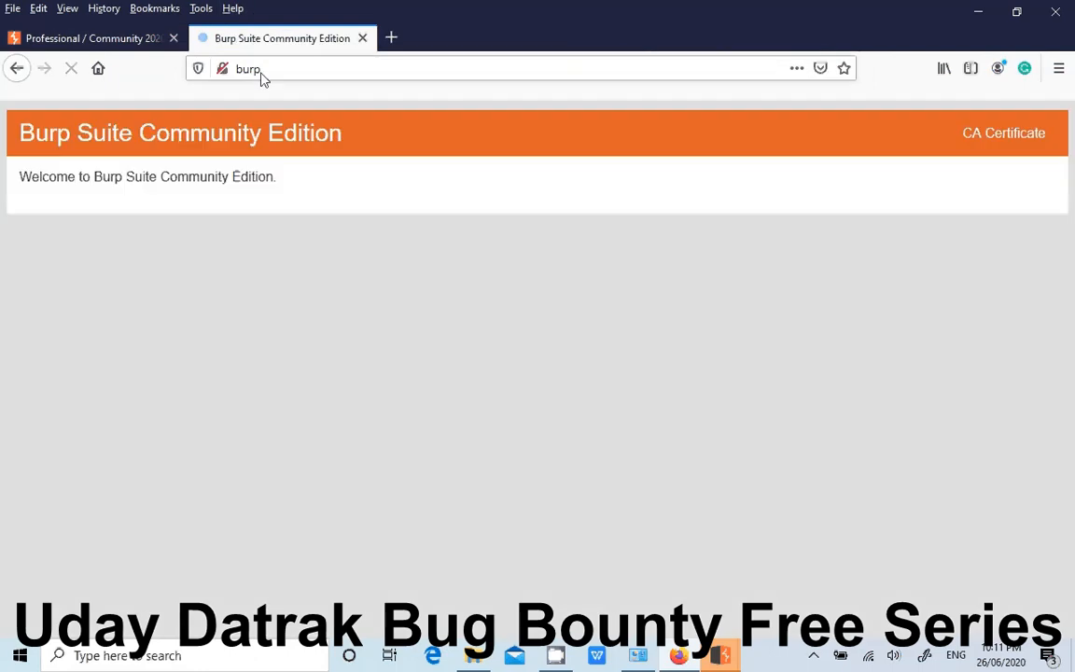
left_click(259, 71)
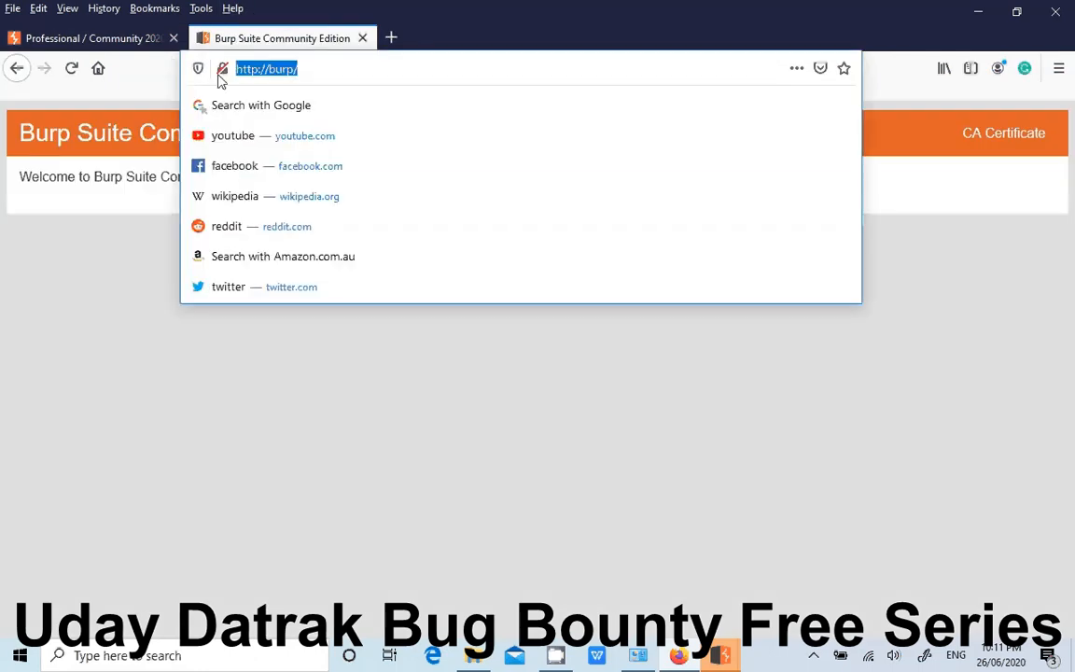
left_click(915, 332)
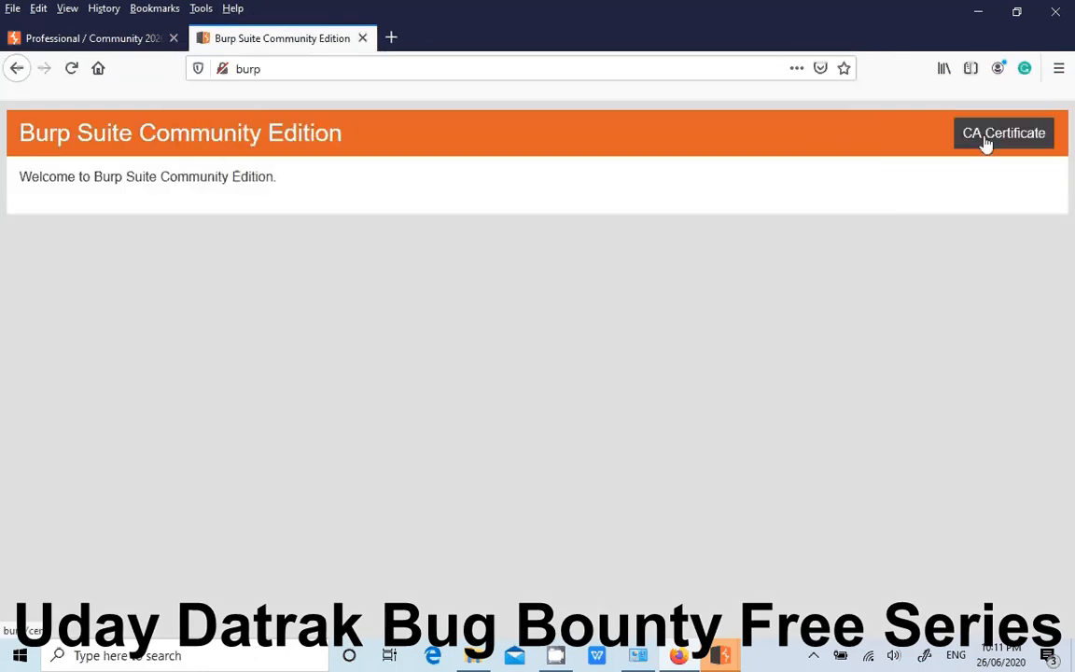
- Download Burp's CA certificate from the local Burp page and save the cacert.der file
left_click(950, 178)
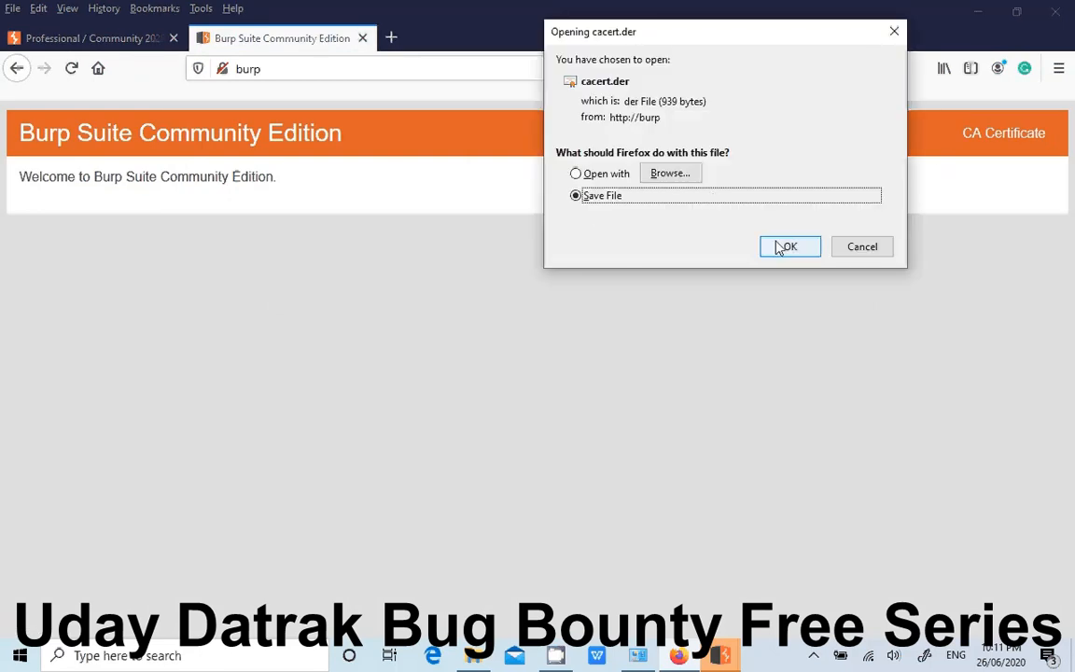
left_click(780, 248)
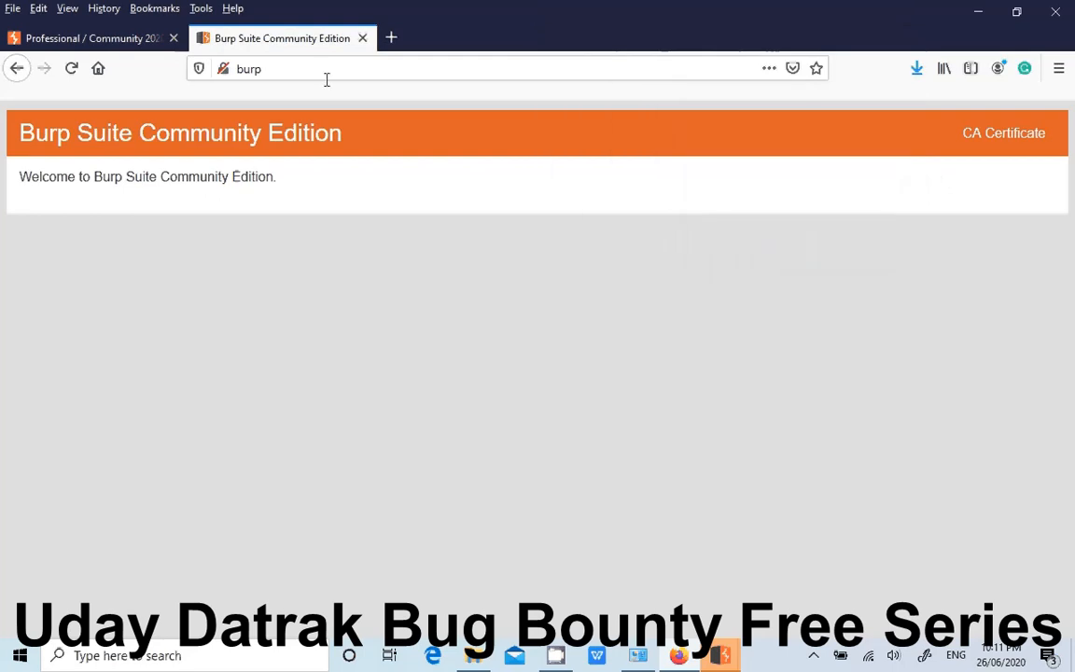
left_click(291, 68)
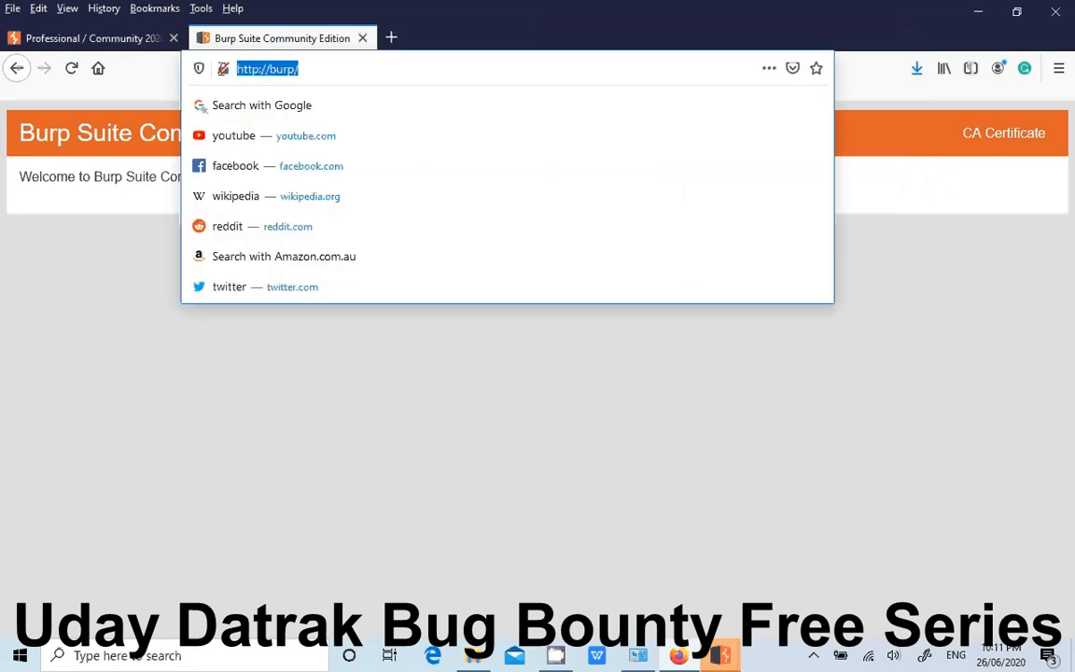
left_click(307, 70)
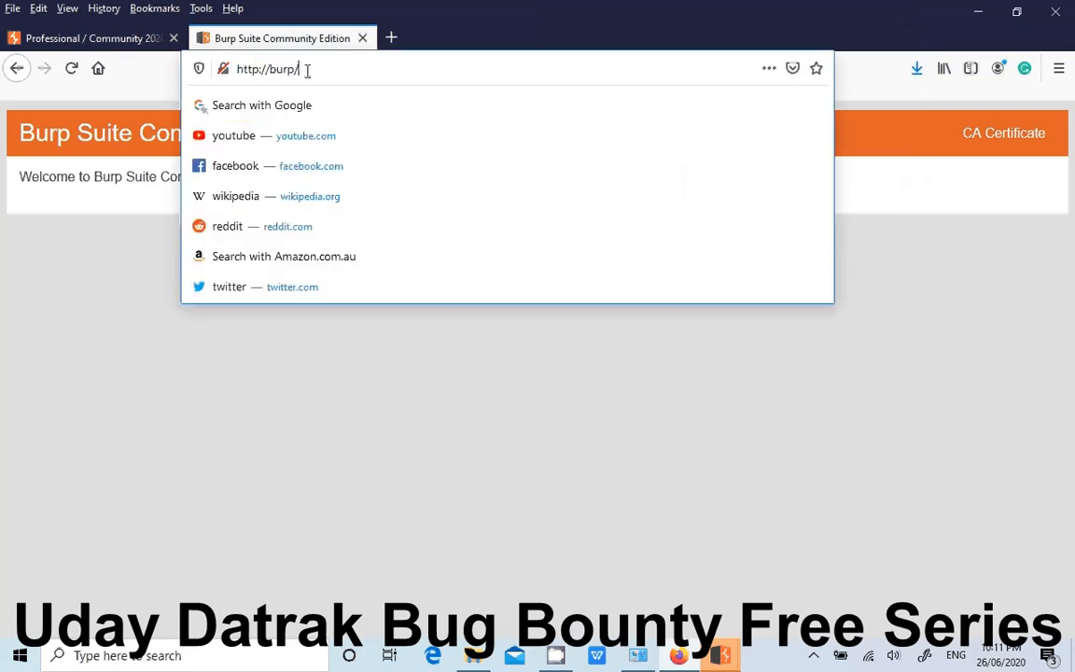
left_click(141, 159)
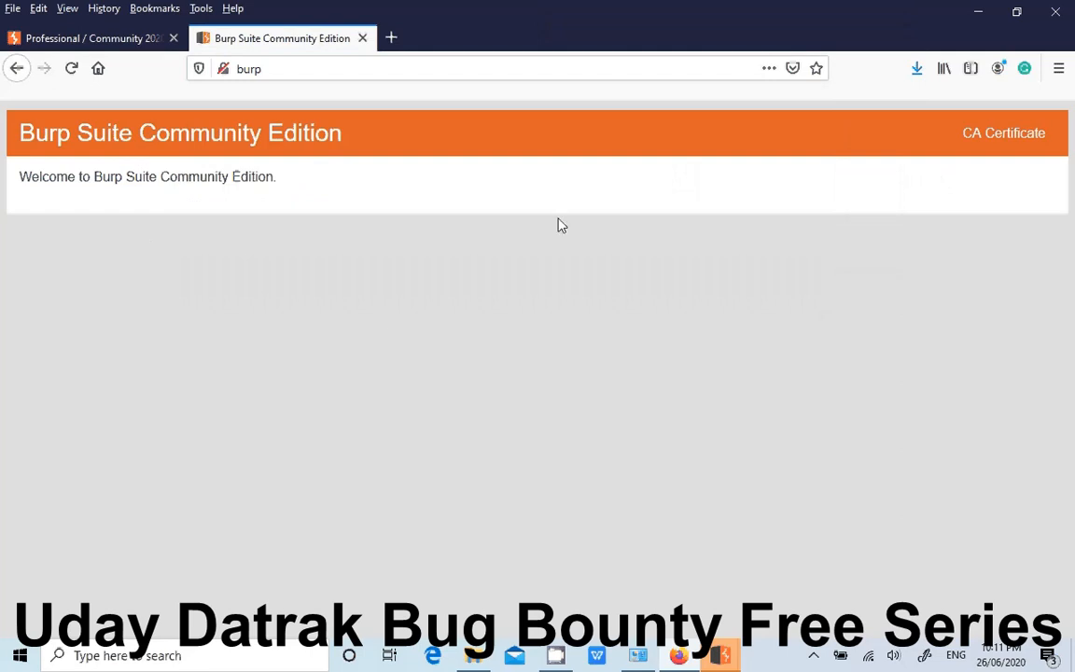
- Switch to the leftover Burp Suite project startup wizard and cancel it
mouse_move(720, 655)
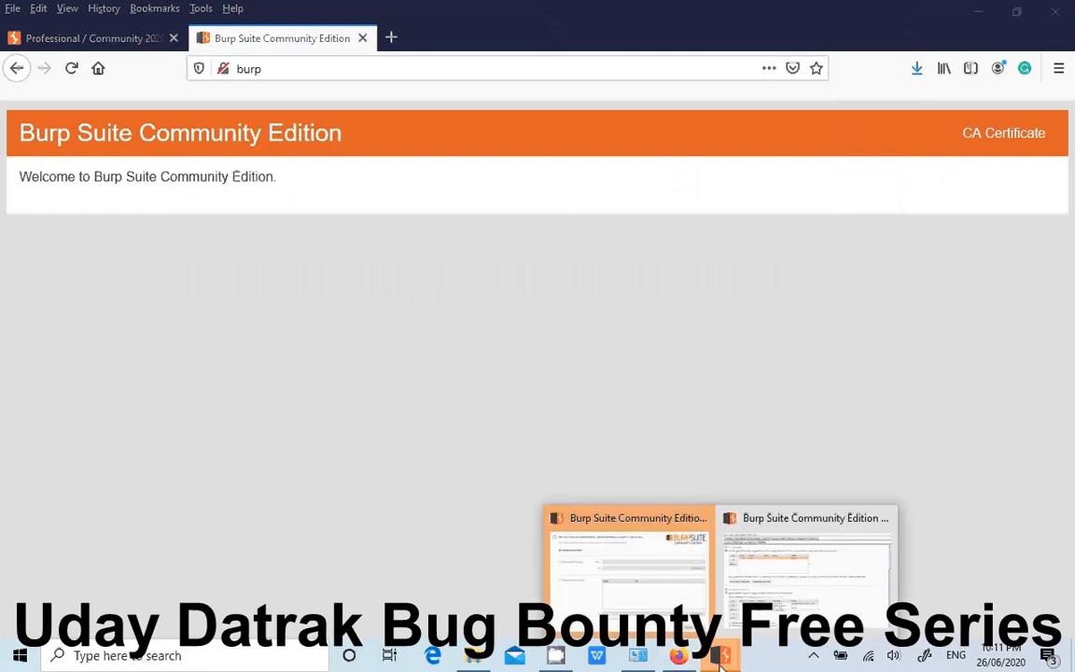
left_click(663, 601)
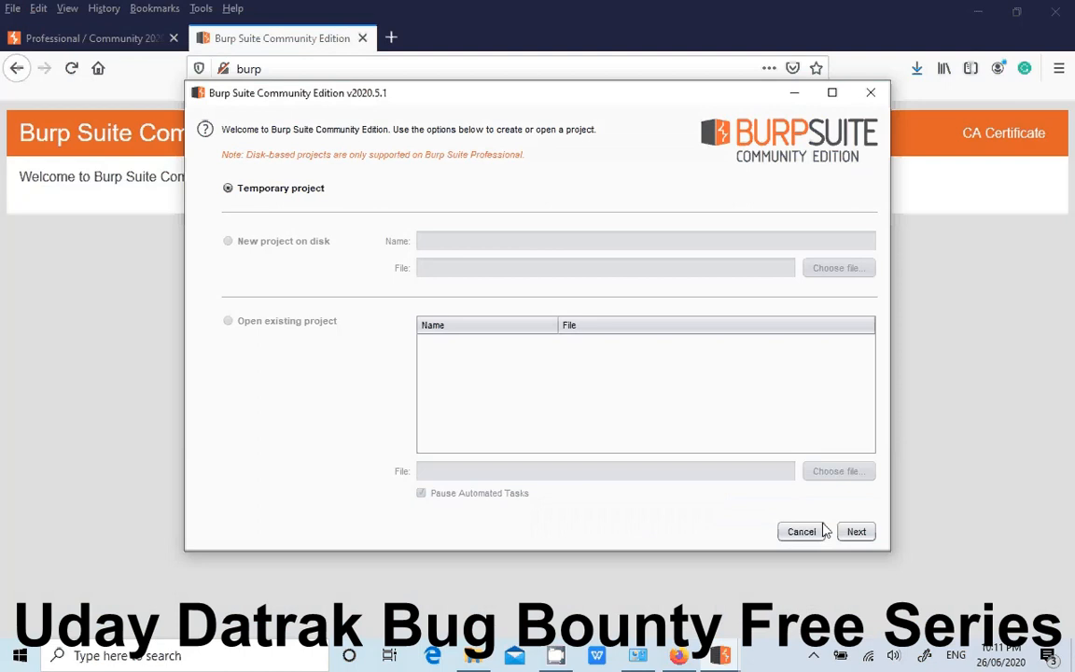
left_click(801, 531)
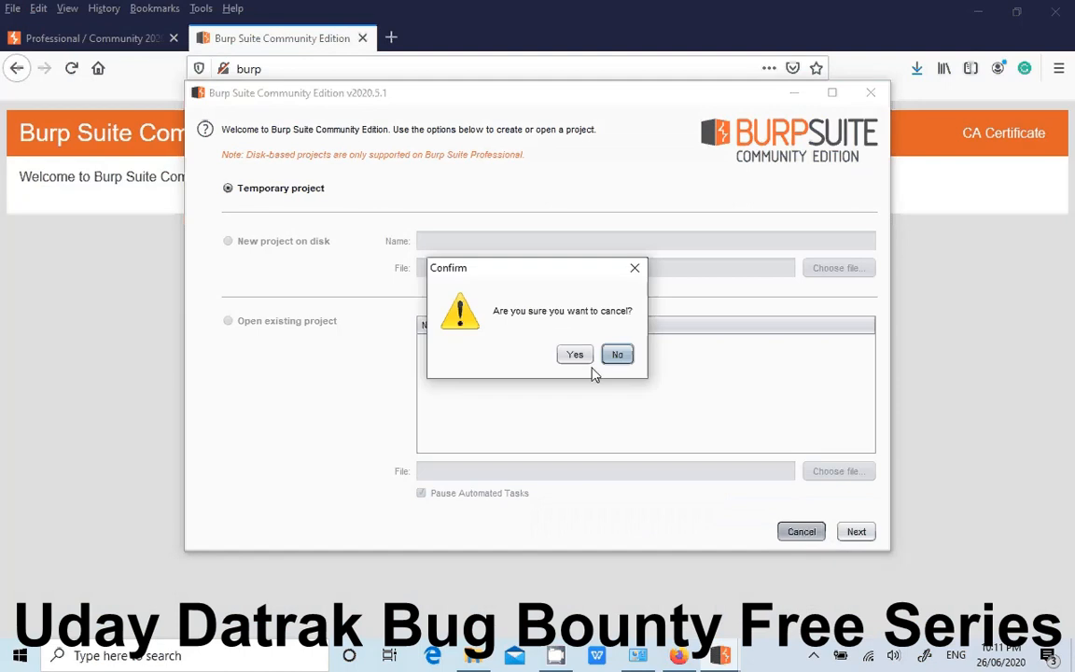
left_click(588, 360)
left_click(808, 532)
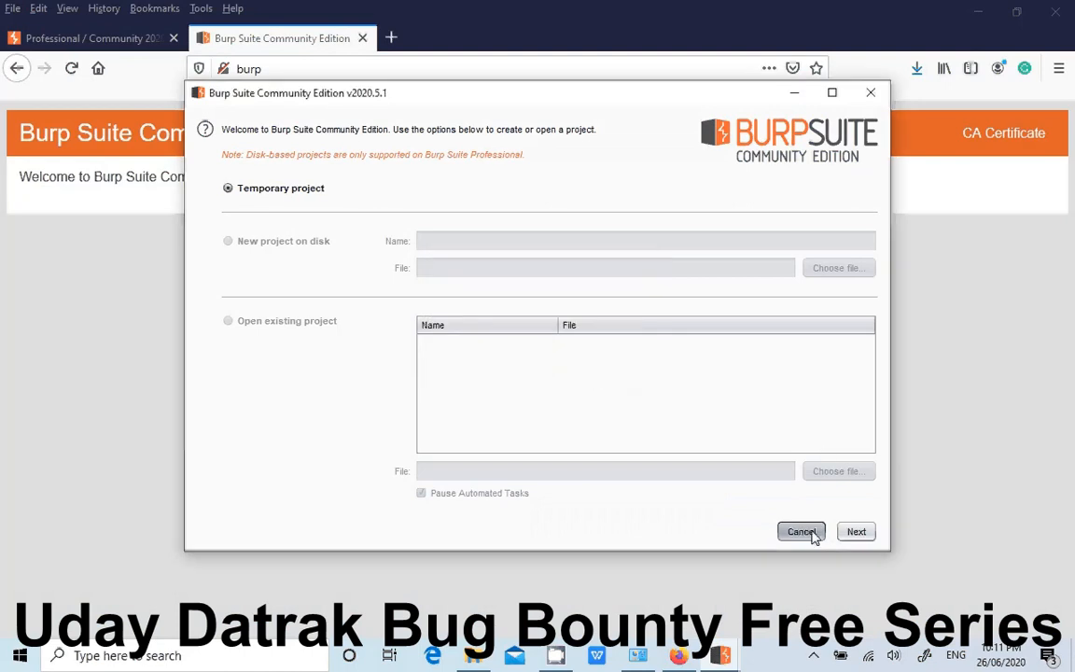
- Find the certificate settings in the Firefox options by searching for "cert" and open the Certificate Manager
left_click(200, 9)
left_click(264, 128)
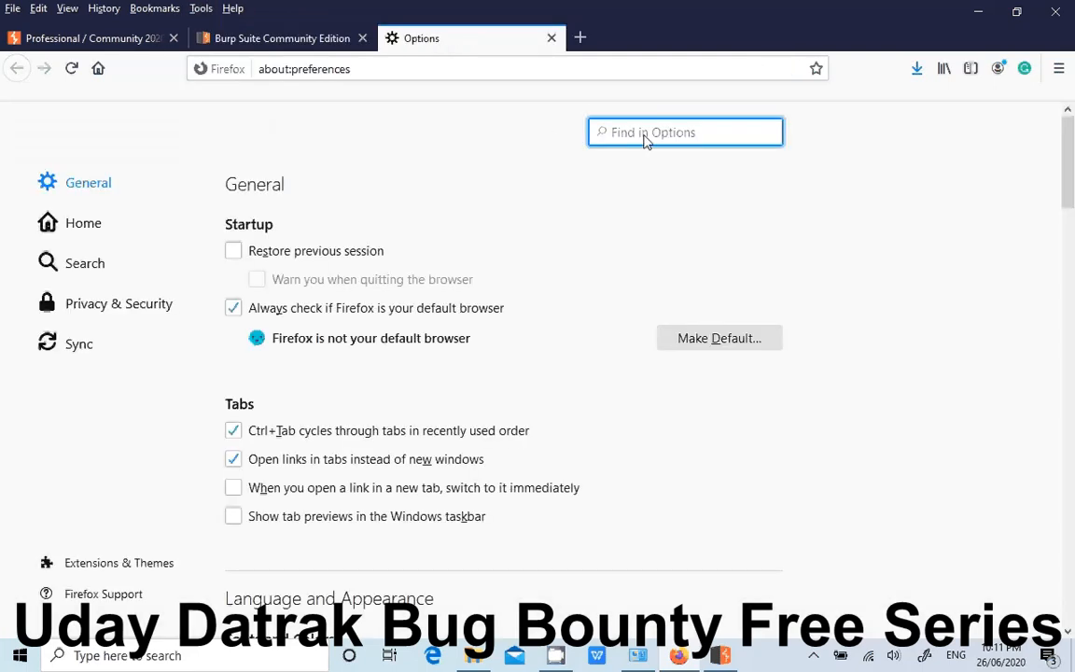
type("cert")
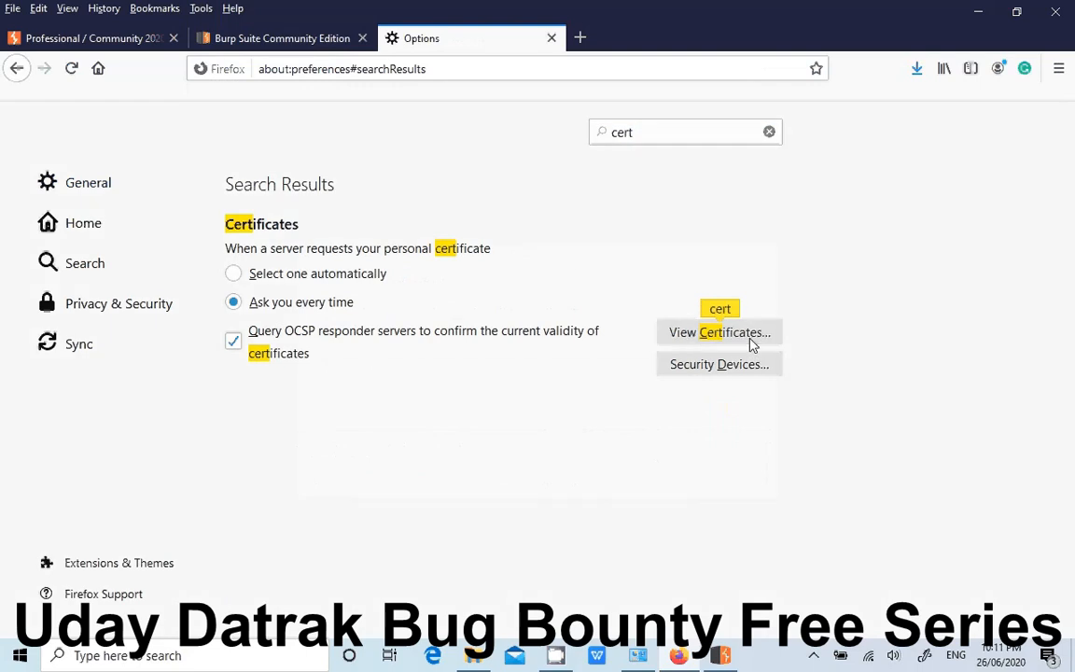
left_click(693, 334)
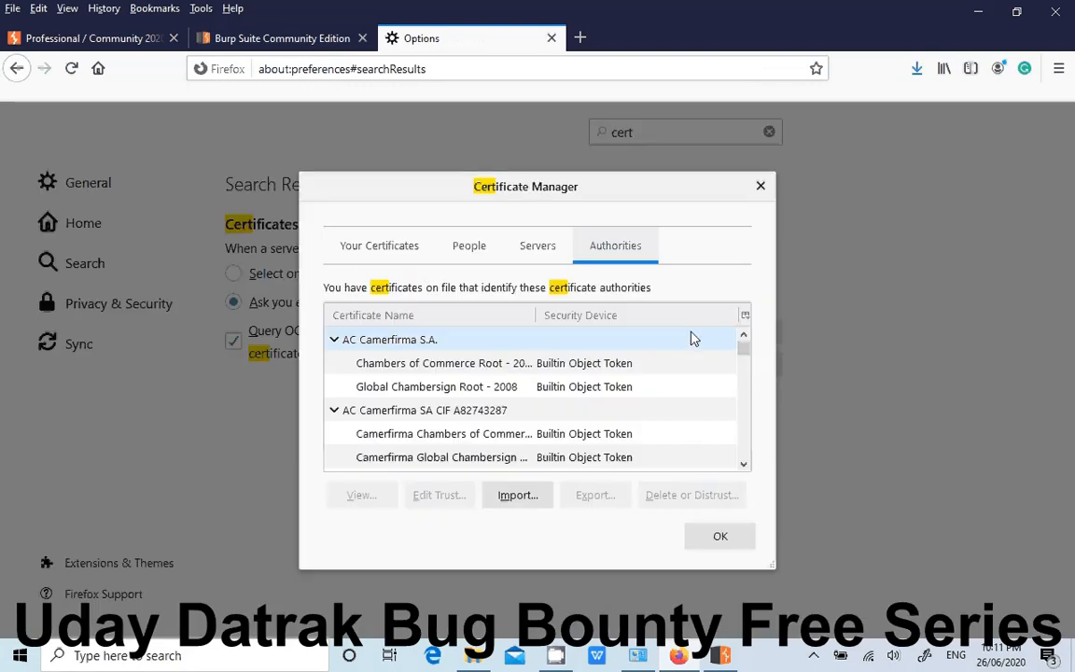
- Try to import cacert.der from the Downloads folder as a certificate authority
left_click(518, 496)
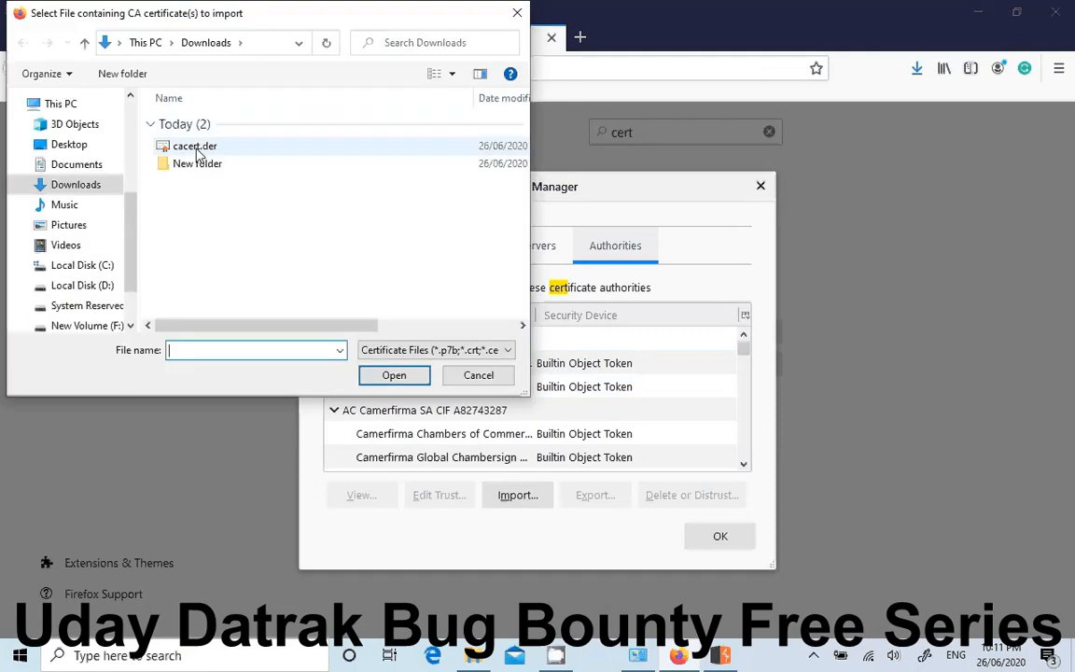
double_click(202, 147)
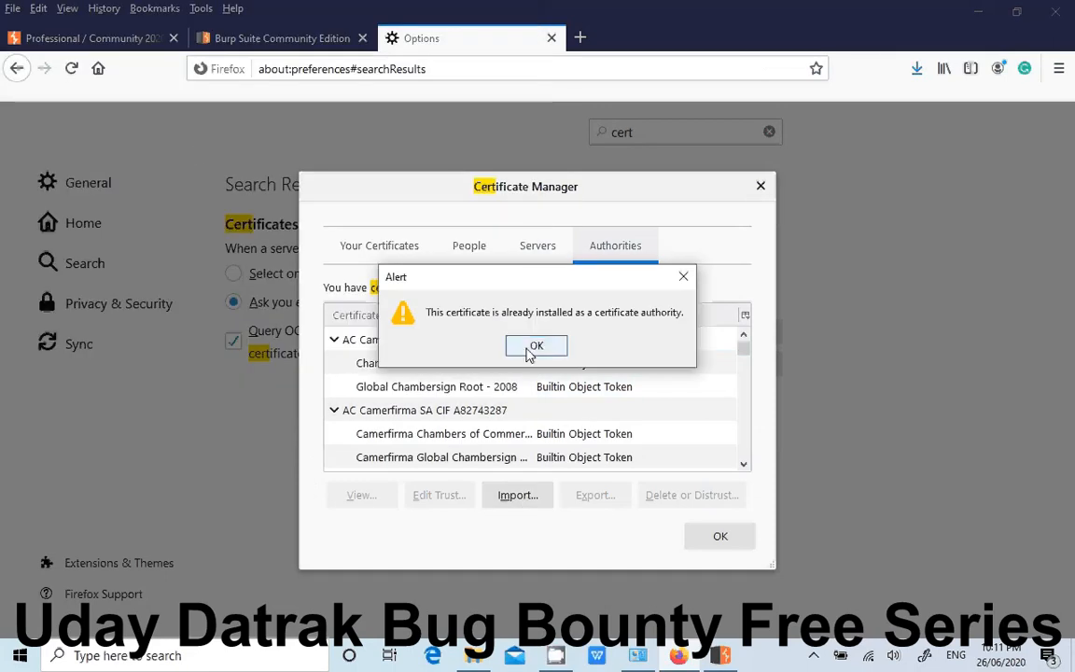
left_click(529, 352)
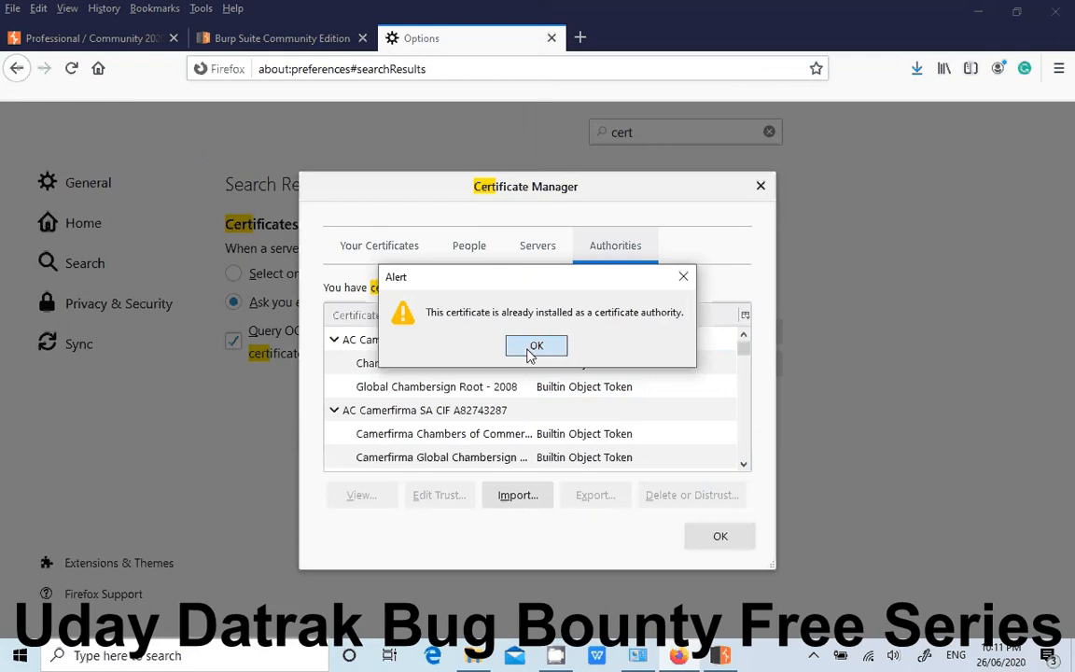
left_click(529, 352)
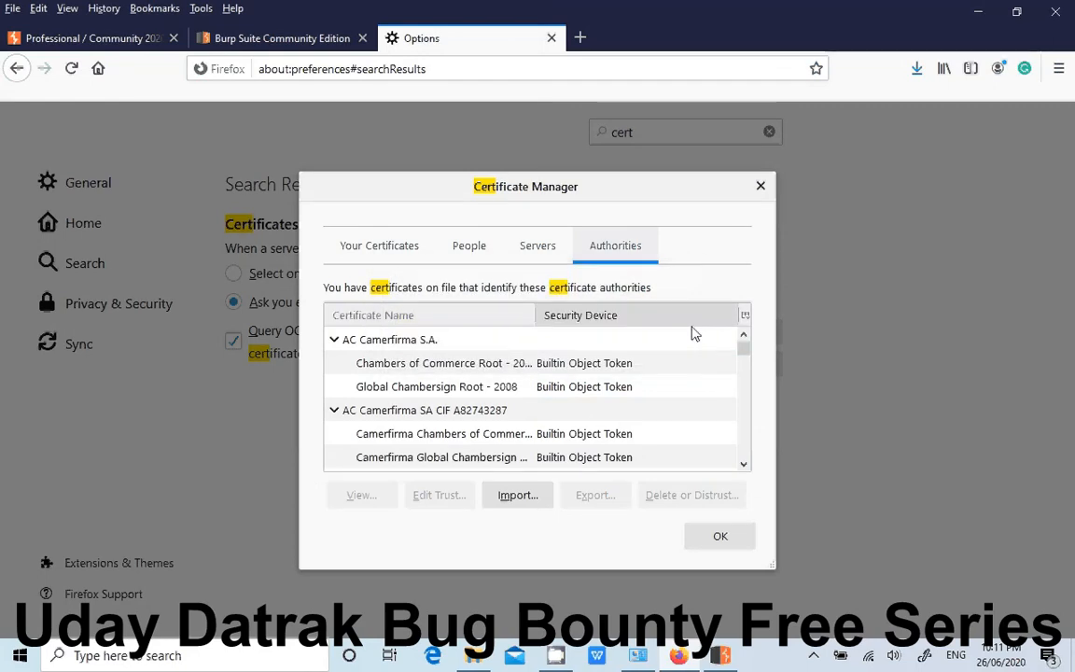
- Look for the Burp certificate among the certificate authorities whose names start with B
left_click_drag(747, 358, 758, 470)
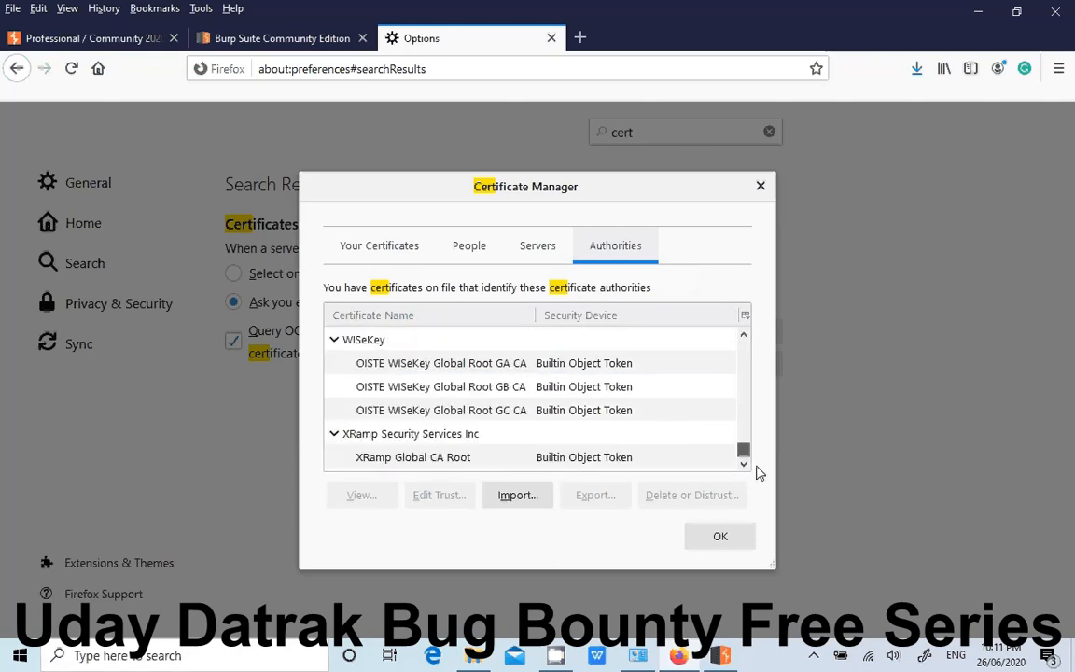
left_click(583, 386)
key("b")
key("b")
key("b")
key("b")
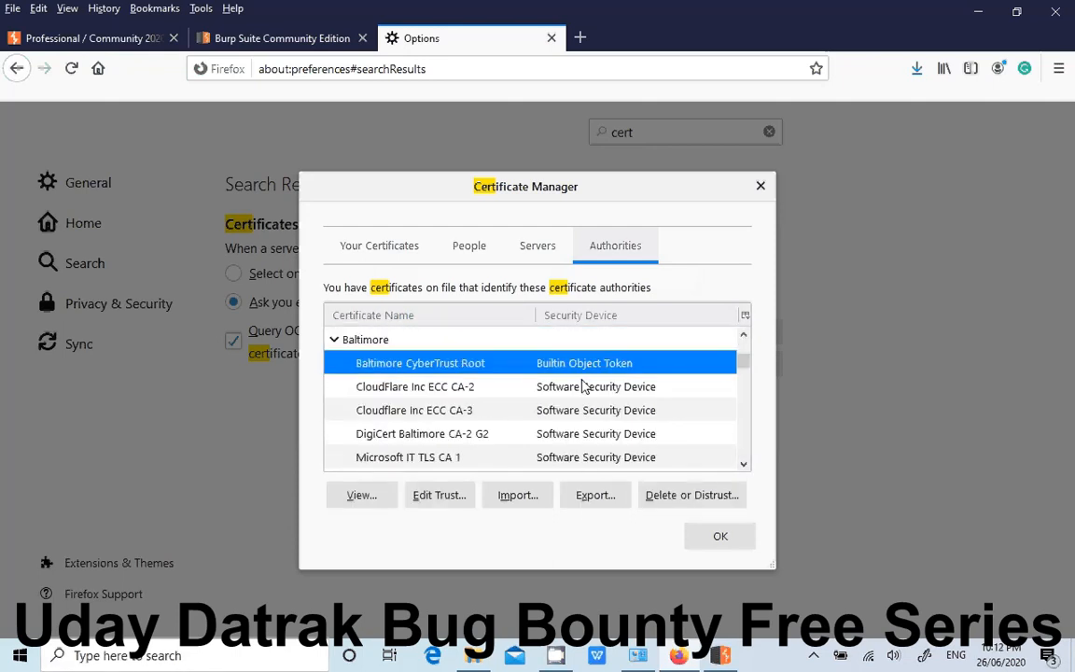
key("b")
key("b")
key("b")
- Look through the whole list of certificate authorities, from the first entry to the last, for the Burp certificate
left_click_drag(751, 359, 744, 343)
left_click(618, 366)
key("Page_Down")
key("Page_Down")
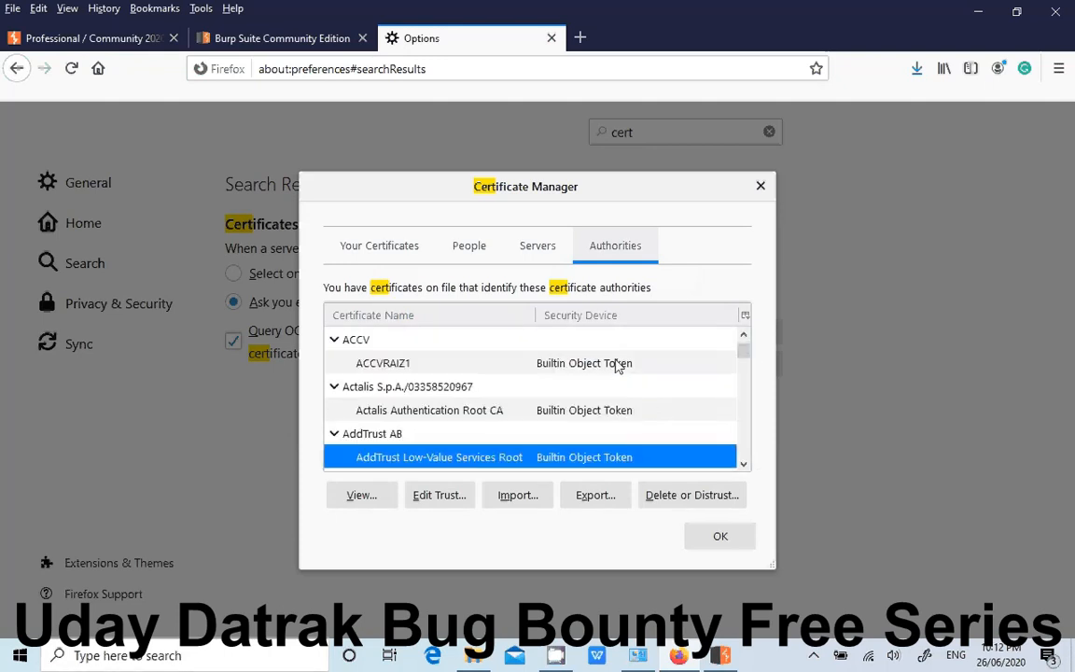
key("Page_Down")
key("Page_Down")
key("Page_Down")
key("Page_Down")
key("Page_Down")
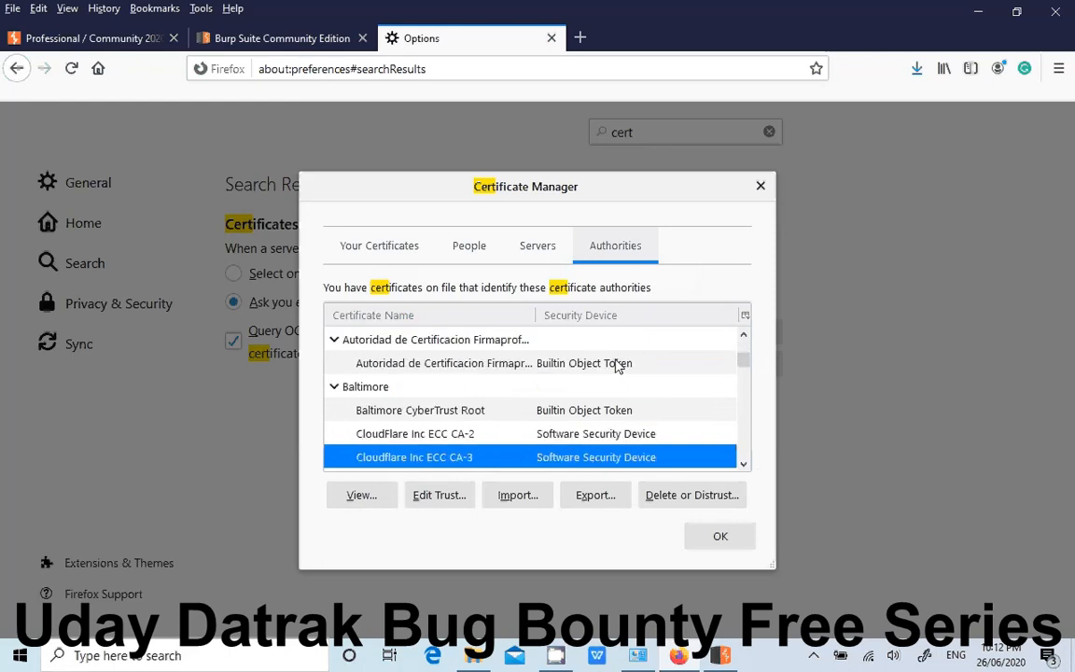
key("Page_Down")
key("Page_Down")
key("Page_Down")
key("Page_Down")
key("Page_Down")
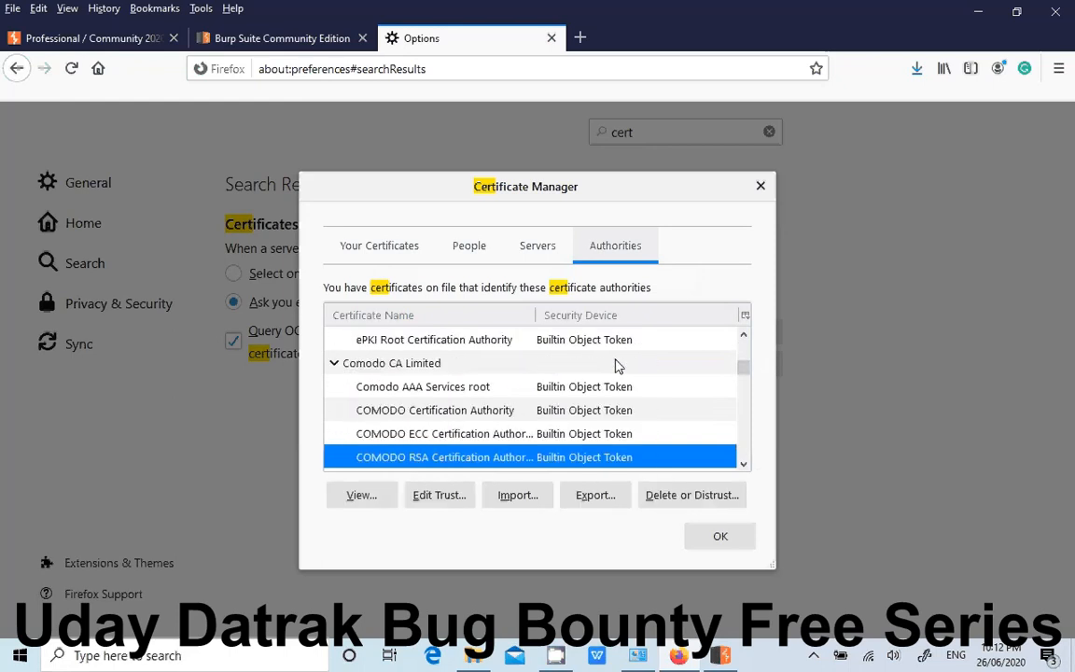
key("Page_Down")
key("Page_Down")
key("Page_Down")
key("Page_Down")
key("Page_Down")
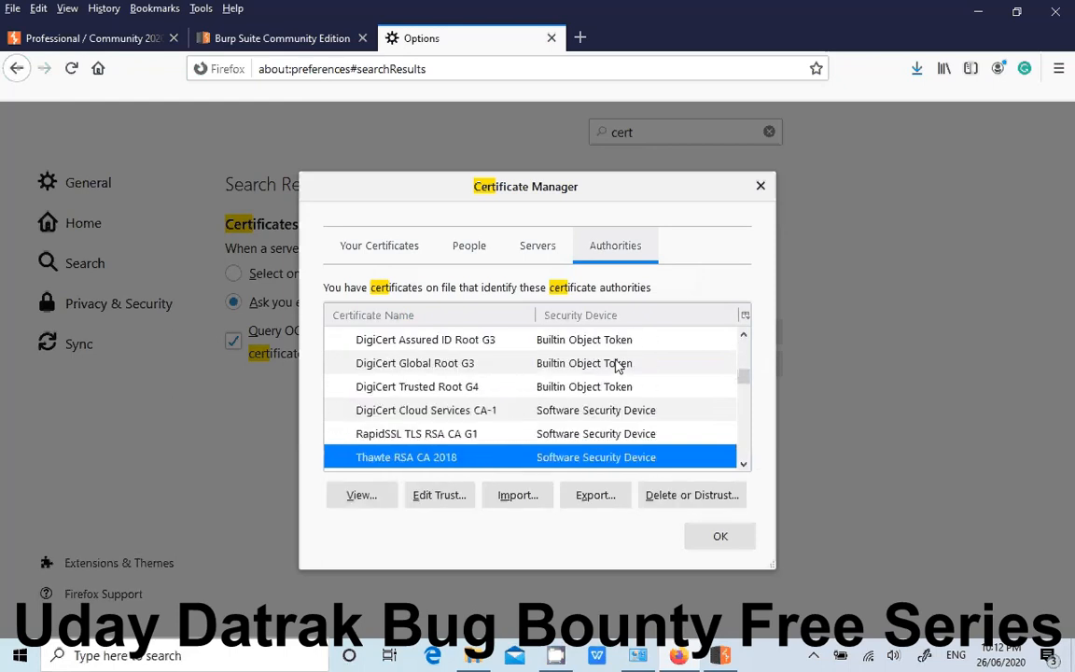
key("Page_Down")
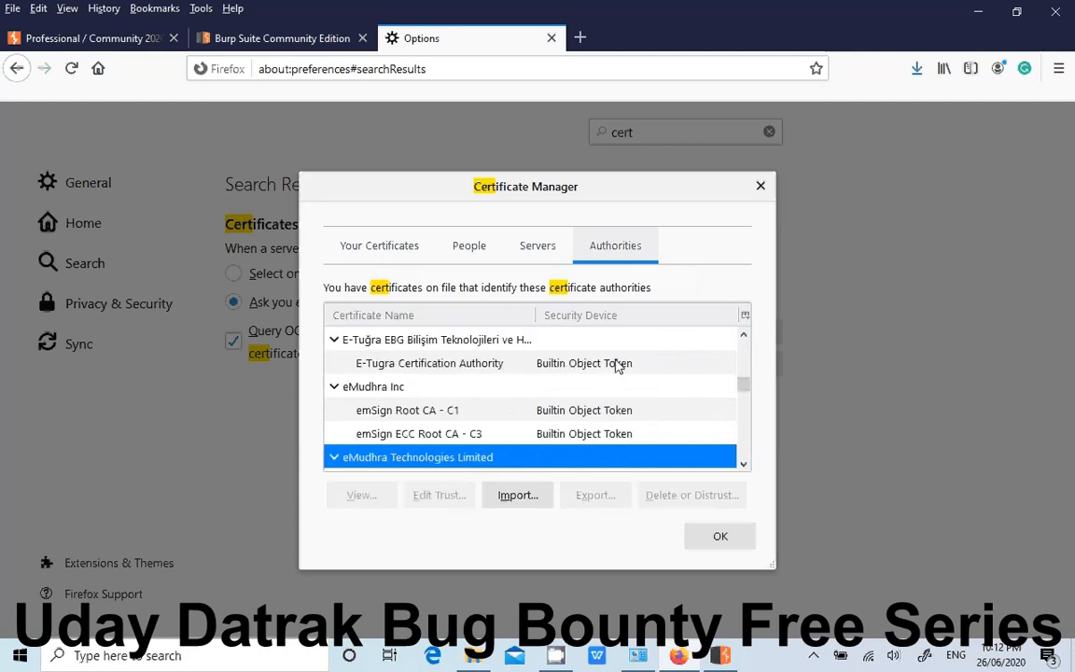
key("Page_Down")
key("Page_Down")
key("Page_Down")
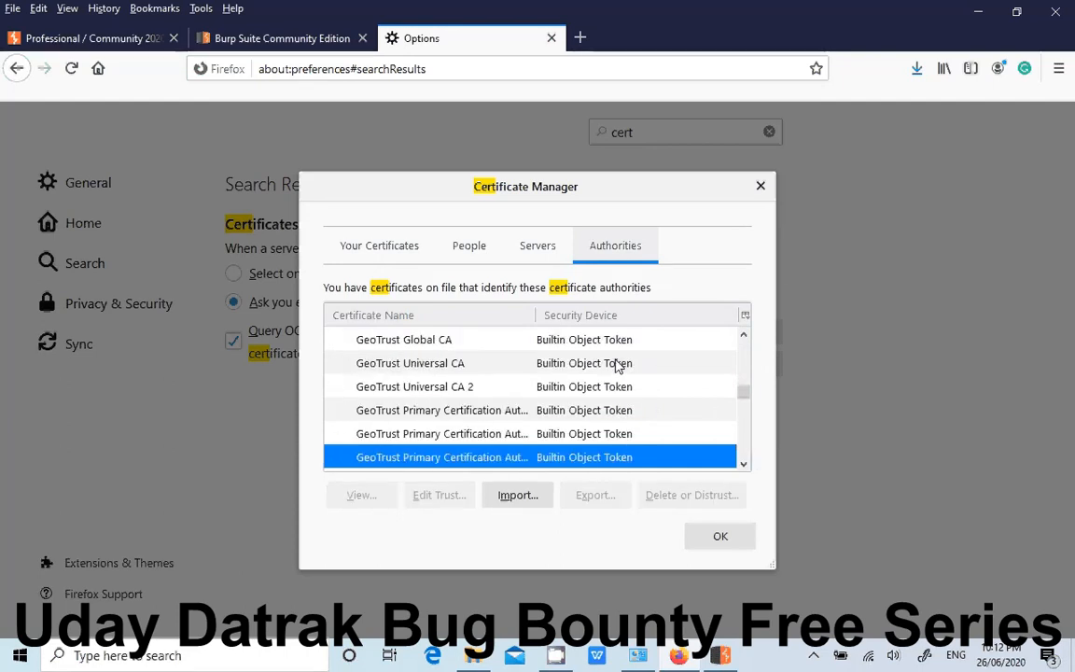
key("Page_Down")
key("Page_Down")
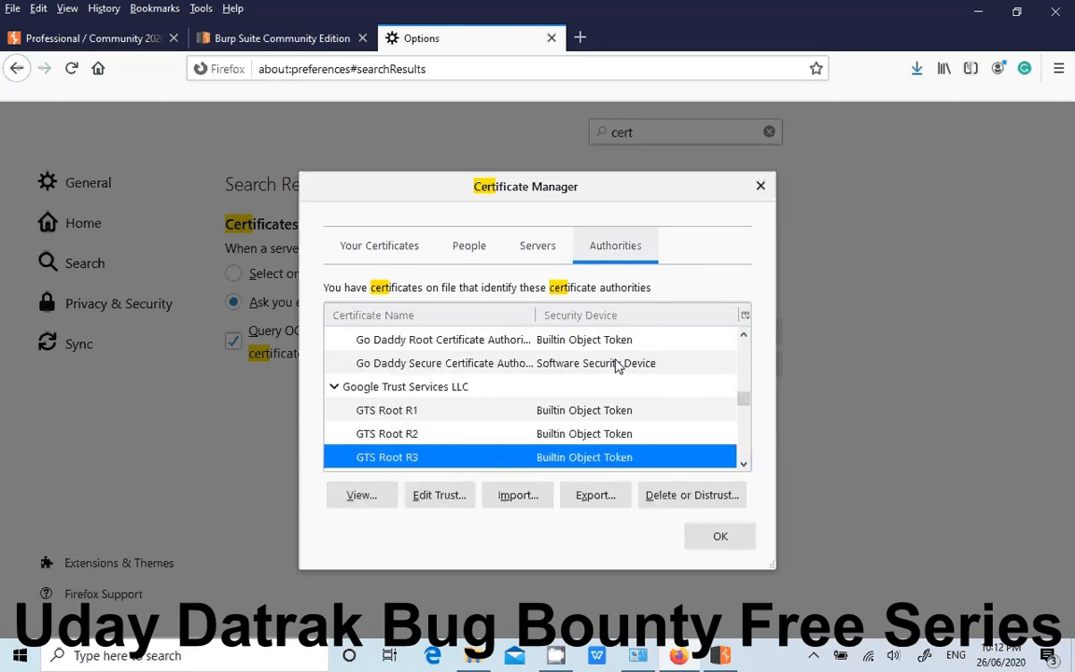
key("Page_Down")
key("Page_Down")
key("Page_Down")
key("Page_Down")
key("Page_Down")
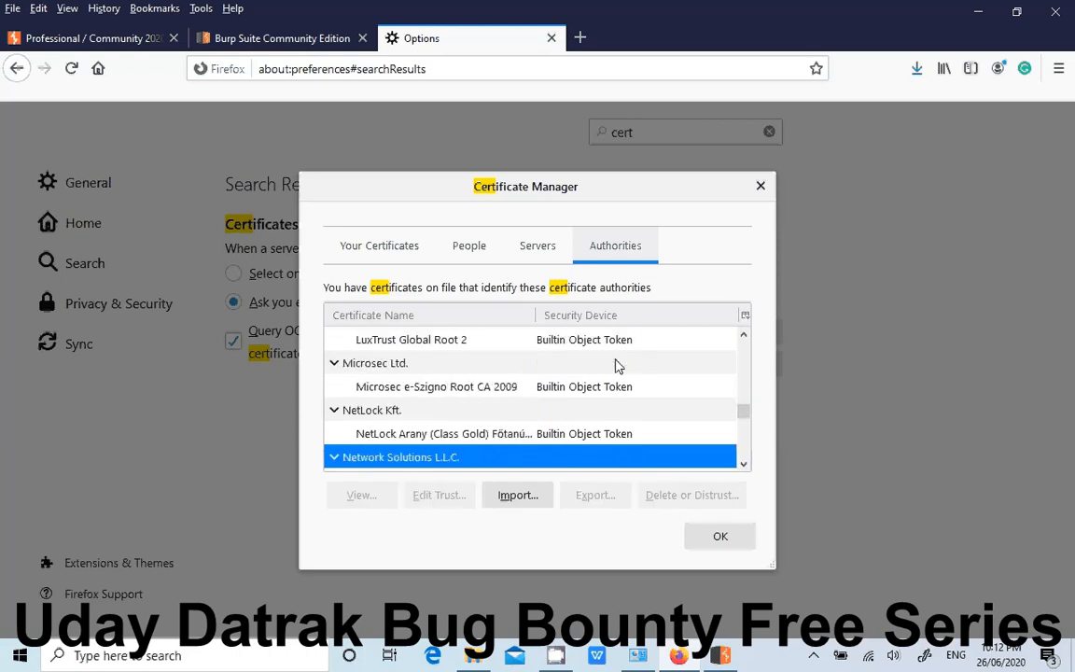
key("Page_Down")
key("Page_Down")
key("Page_Down")
key("Page_Down")
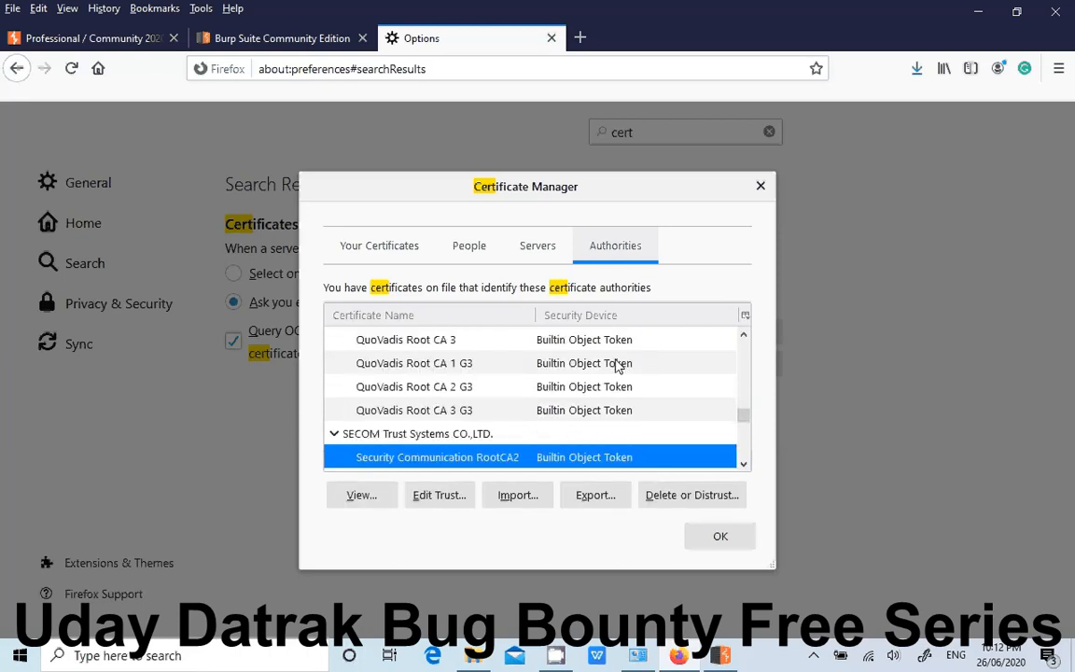
key("Page_Down")
key("Page_Down")
key("Page_Down")
key("Page_Down")
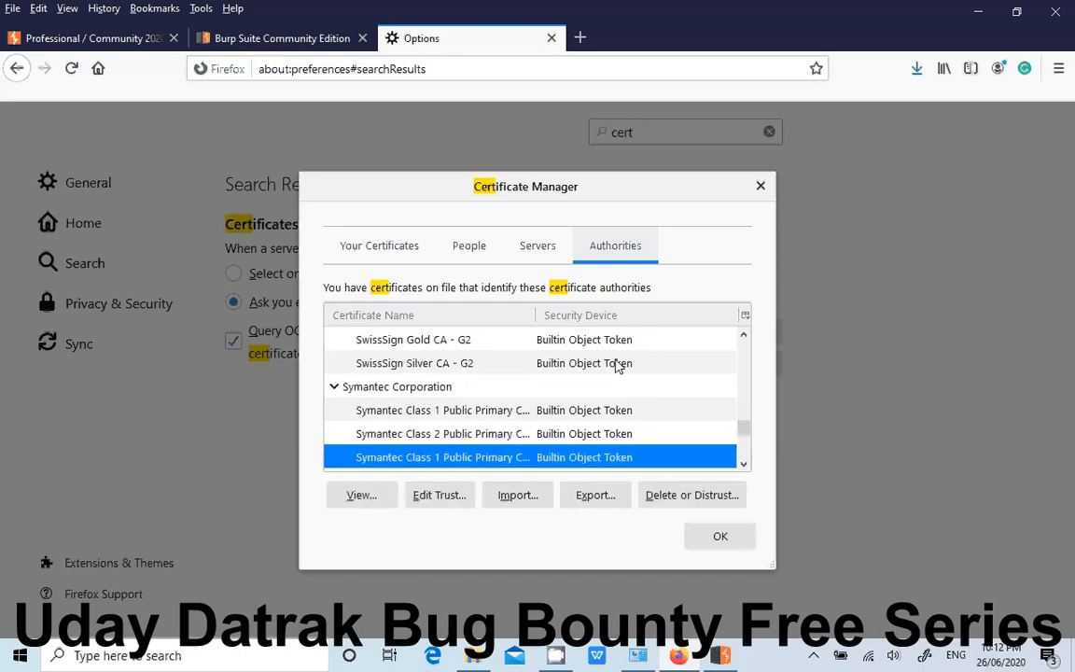
key("Page_Down")
key("Page_Down")
key("Page_Down")
key("Page_Down")
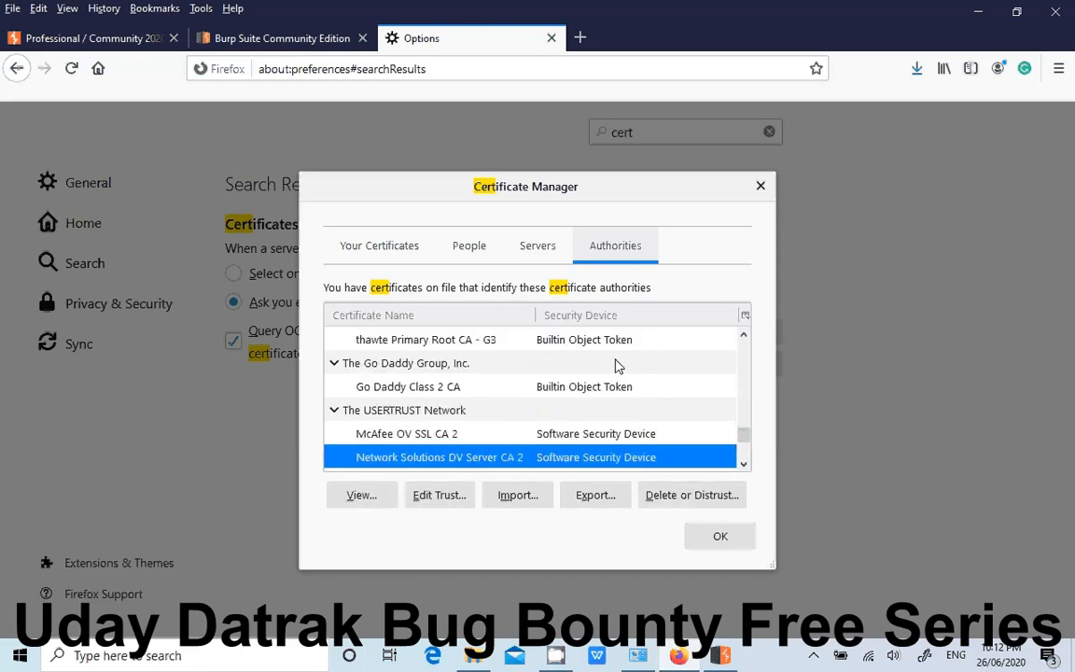
key("Page_Down")
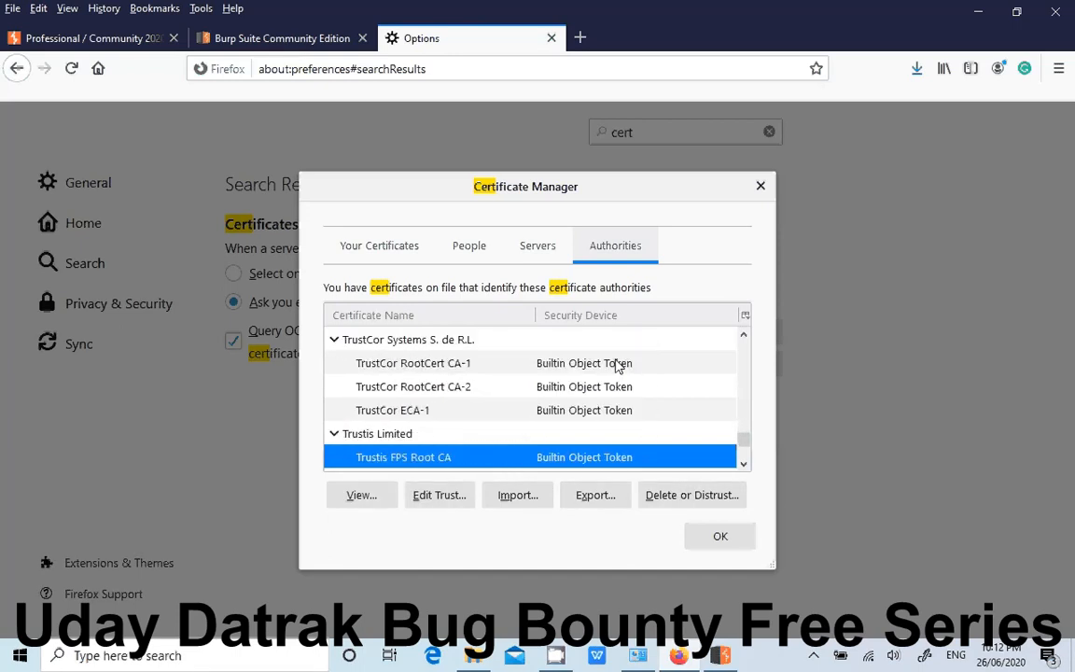
key("Page_Down")
key("Page_Down")
key("Page_Down")
key("Page_Down")
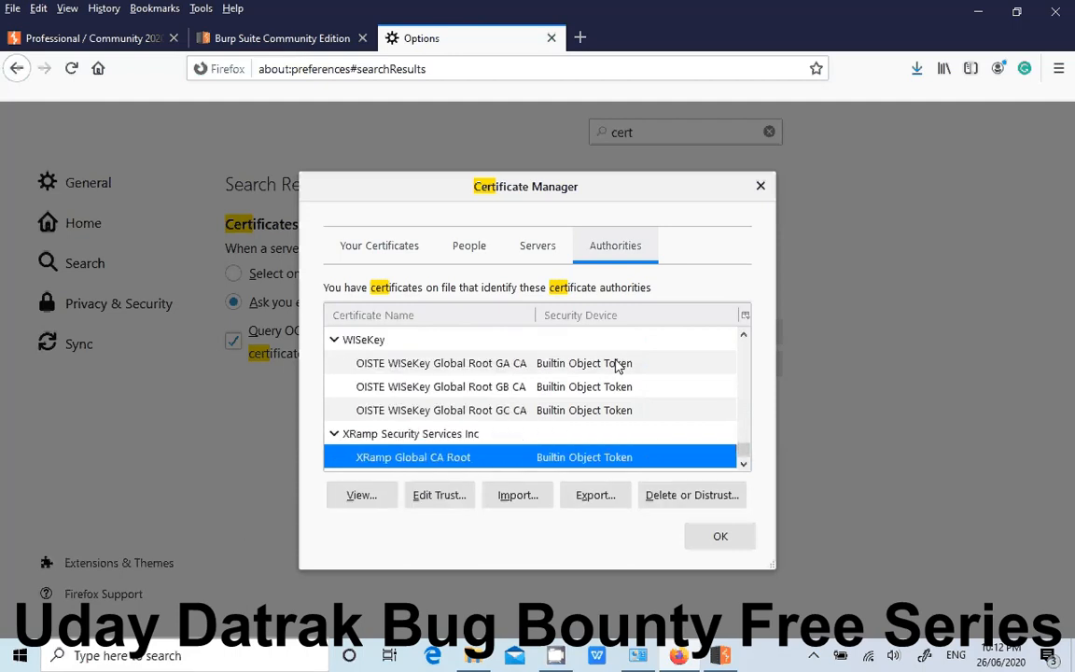
key("Page_Up")
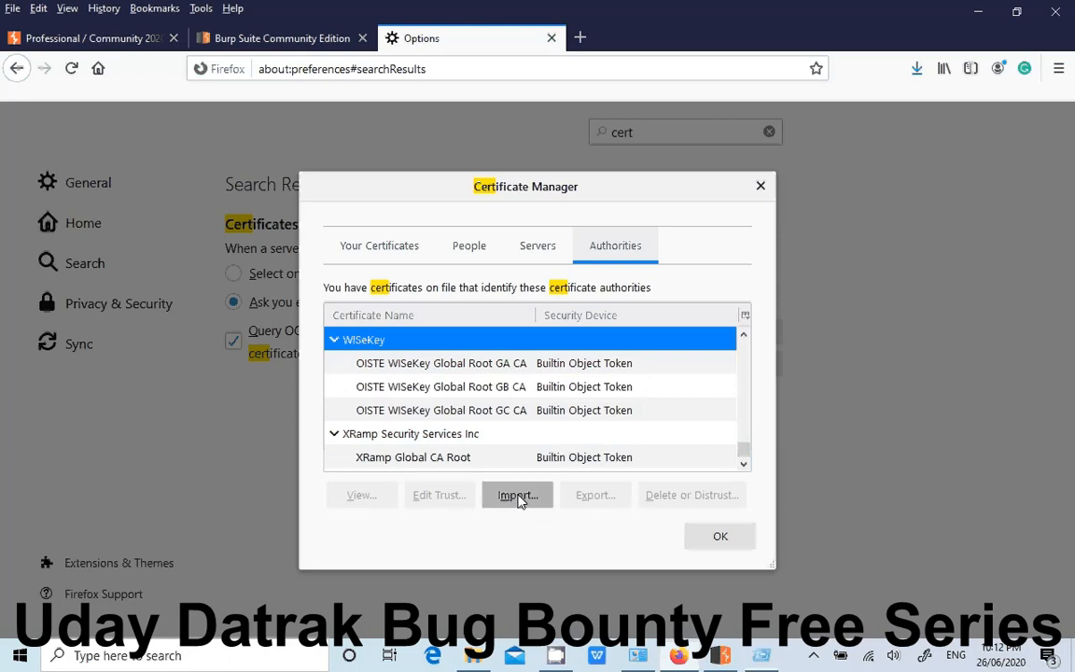
- Close the Certificate Manager and the options page without importing another certificate
left_click(520, 501)
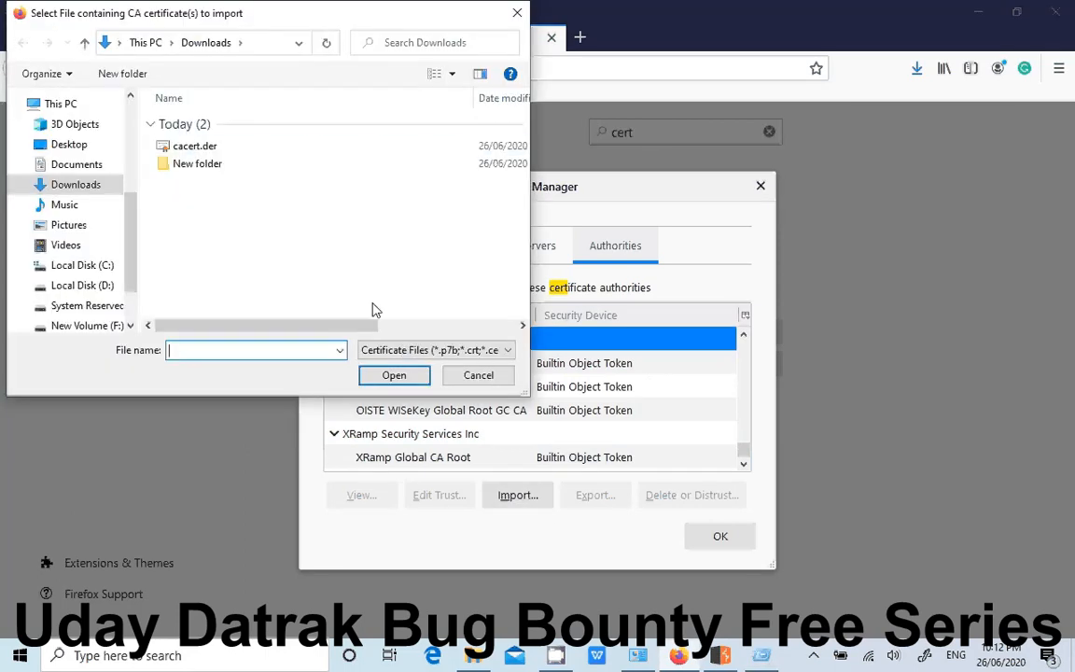
left_click(467, 375)
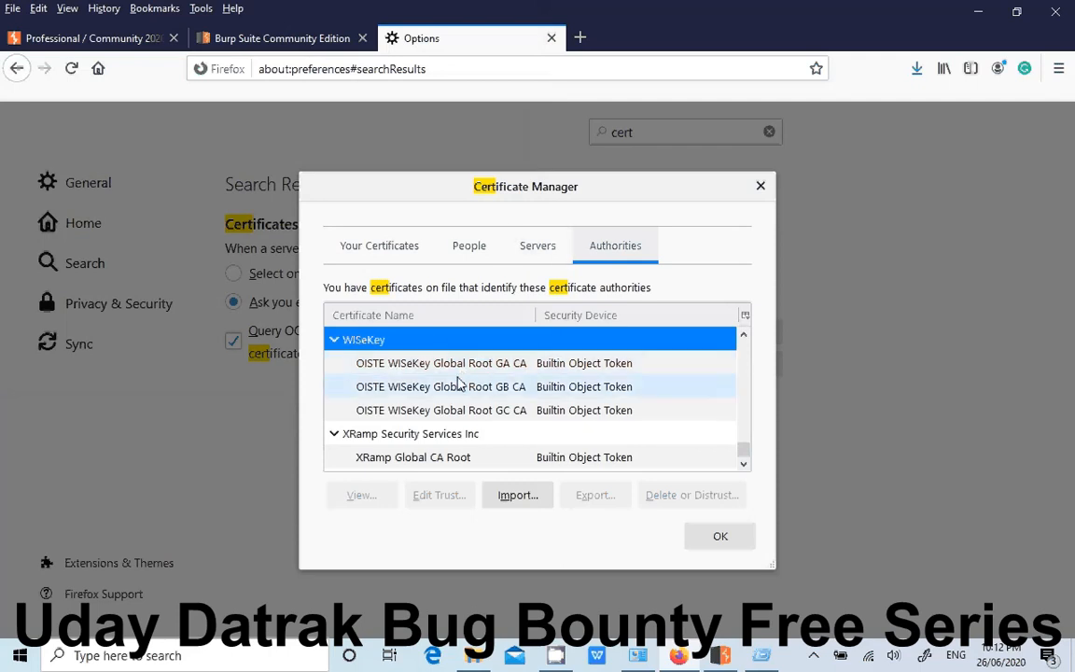
left_click(719, 538)
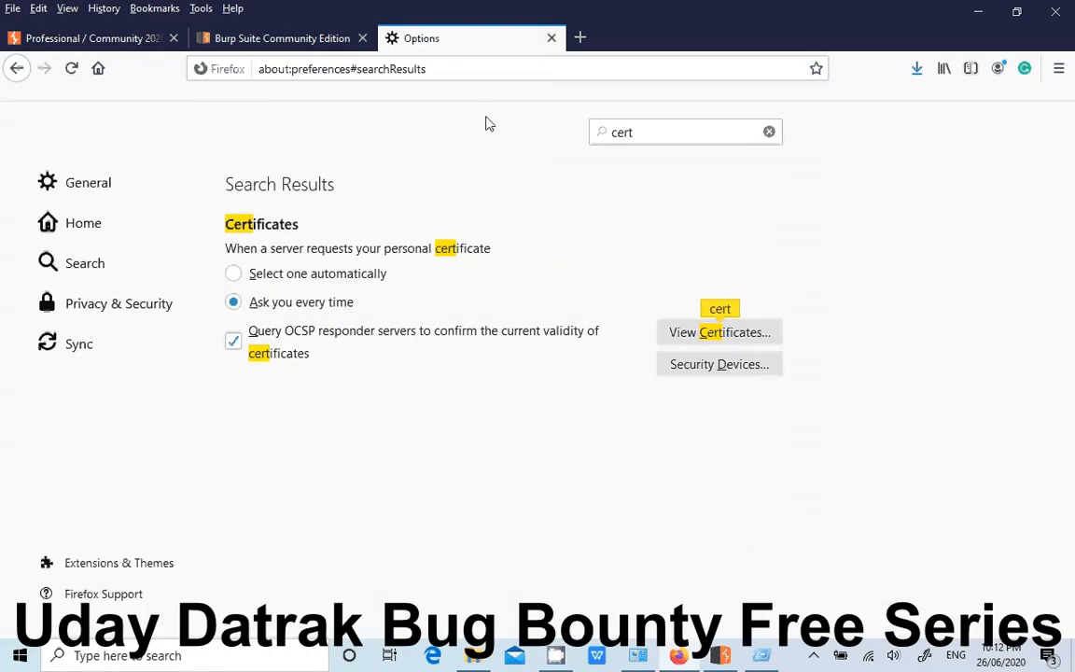
left_click(551, 39)
- Load apple.com in a new browser tab
left_click(390, 45)
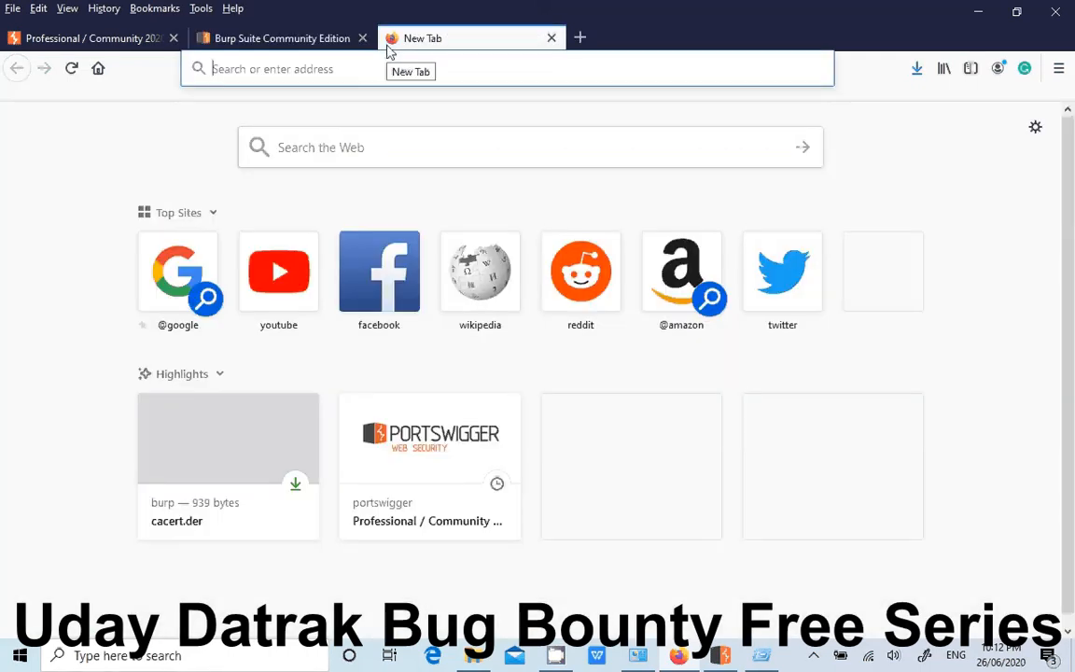
type("apple.com")
key("Return")
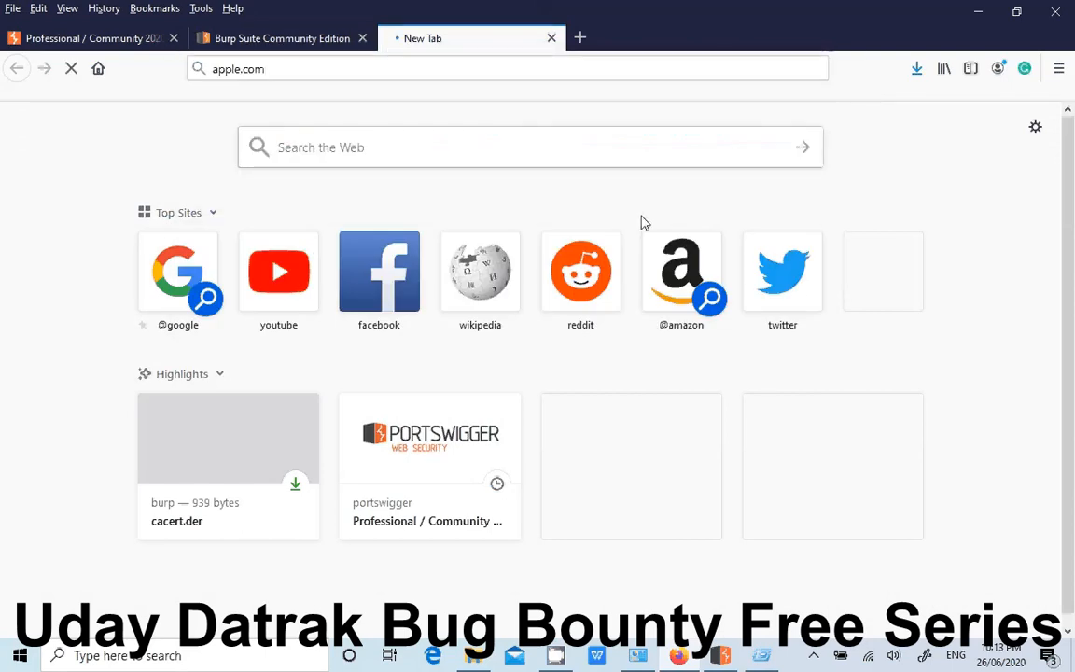
left_click(722, 657)
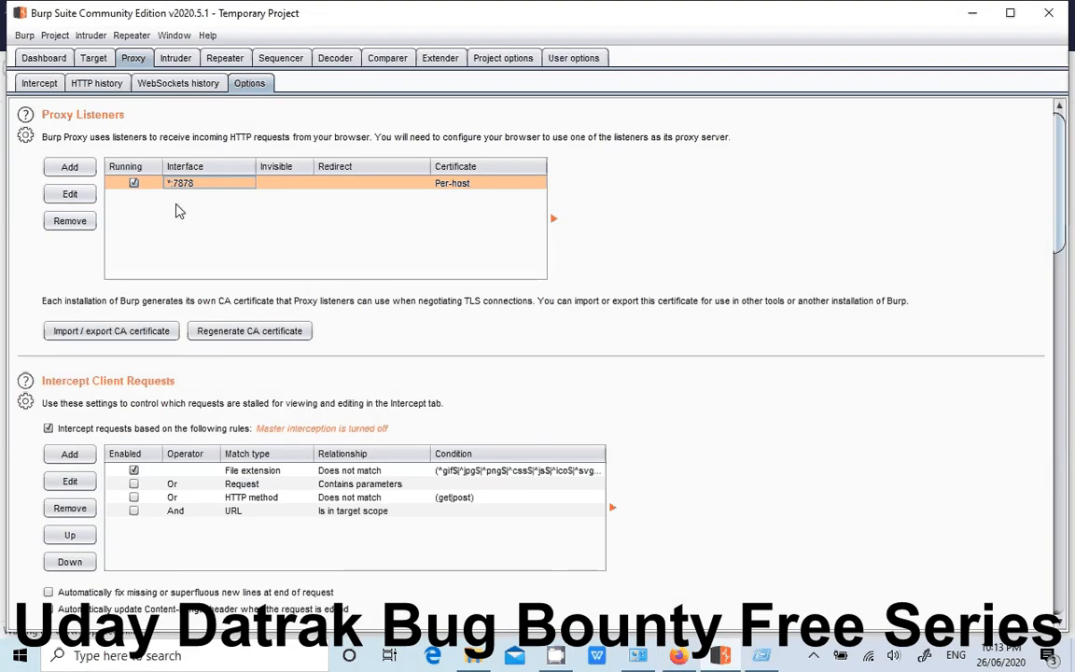
left_click(95, 84)
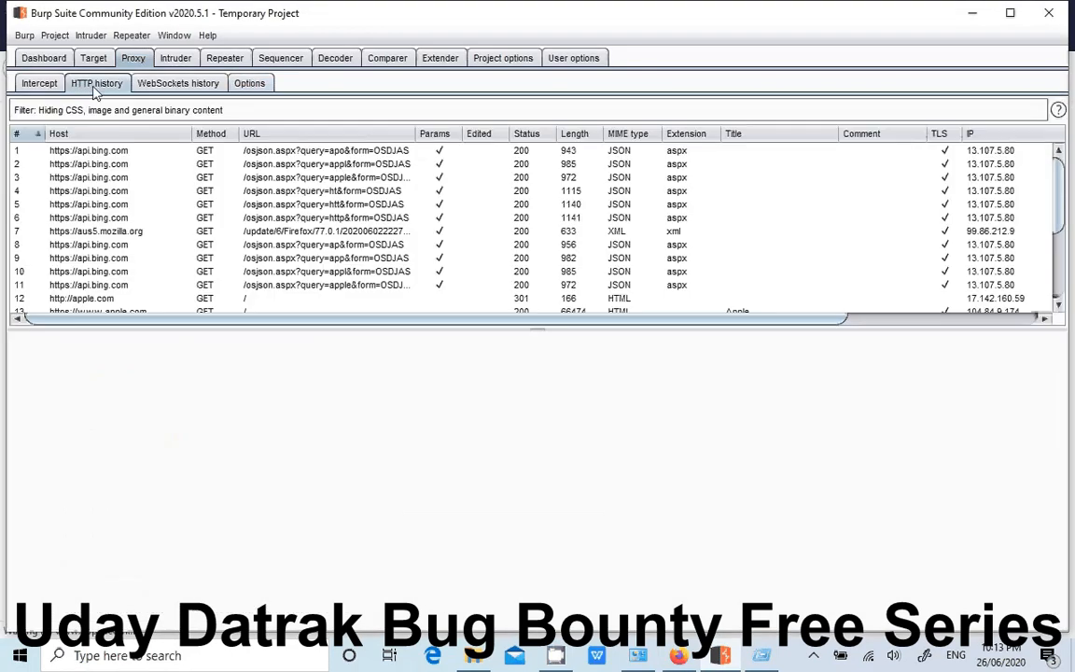
left_click(115, 164)
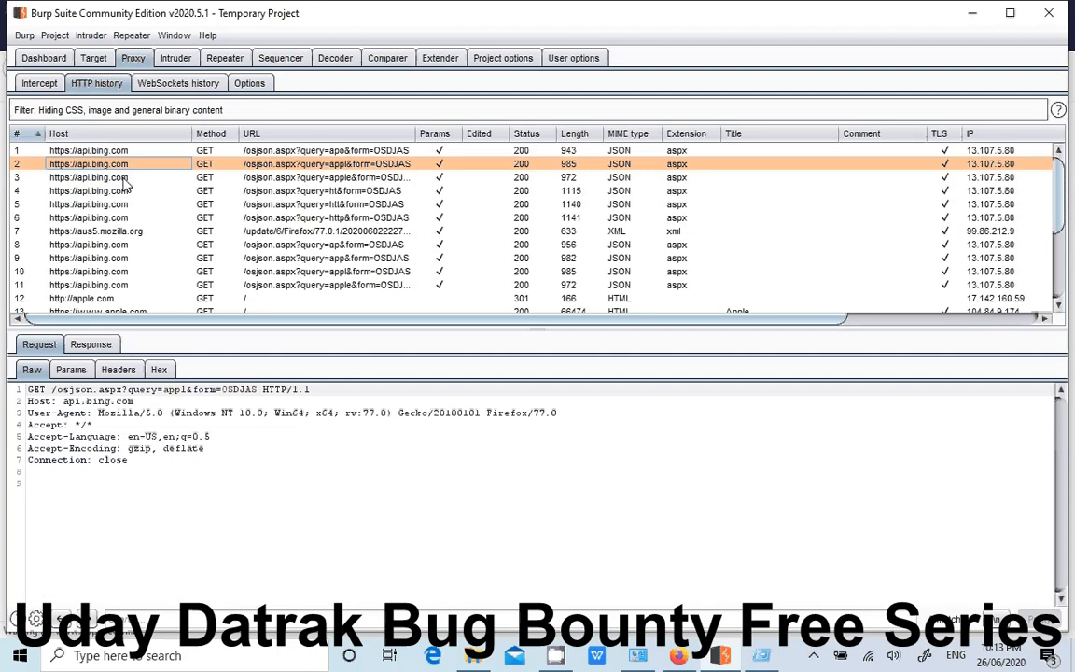
left_click(138, 191)
key("ctrl+End")
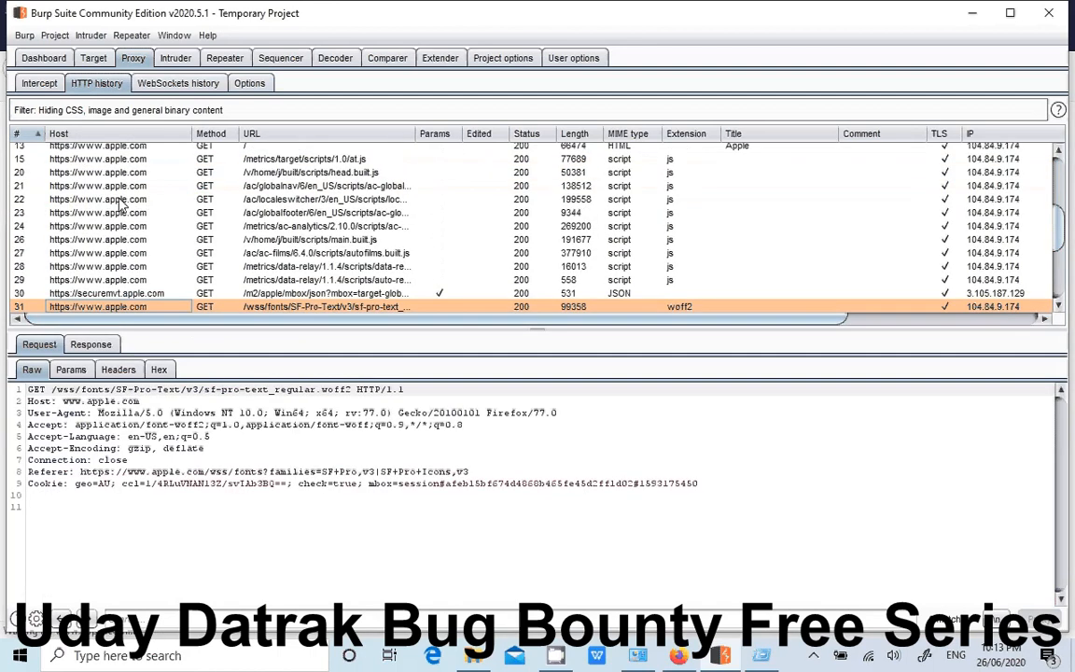
left_click(119, 200)
left_click(118, 159)
left_click(118, 148)
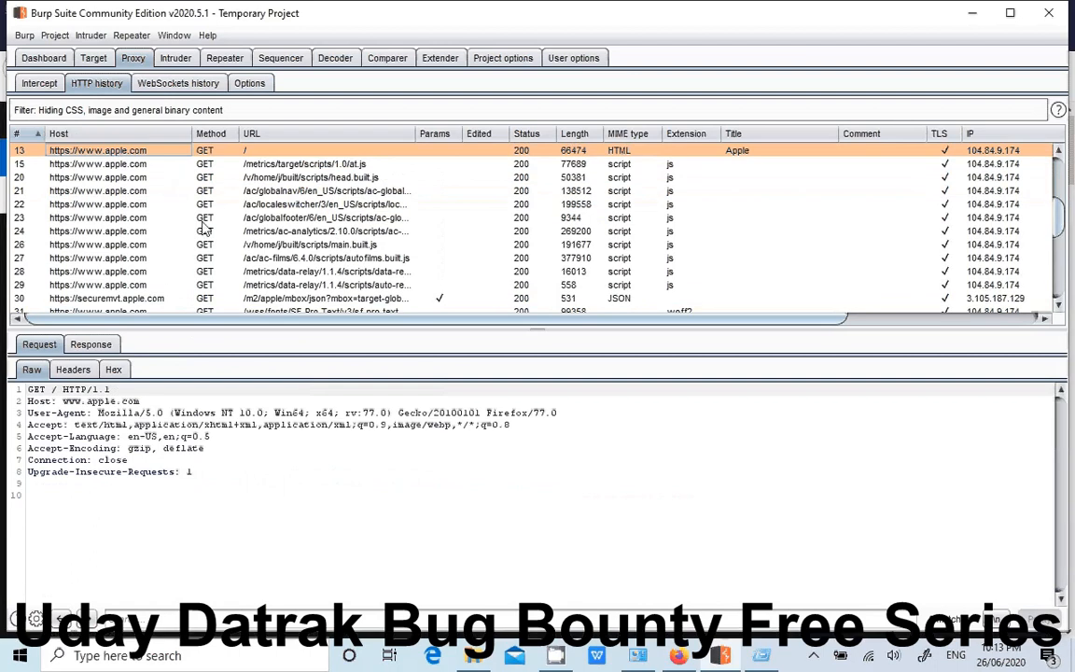
key("Page_Up")
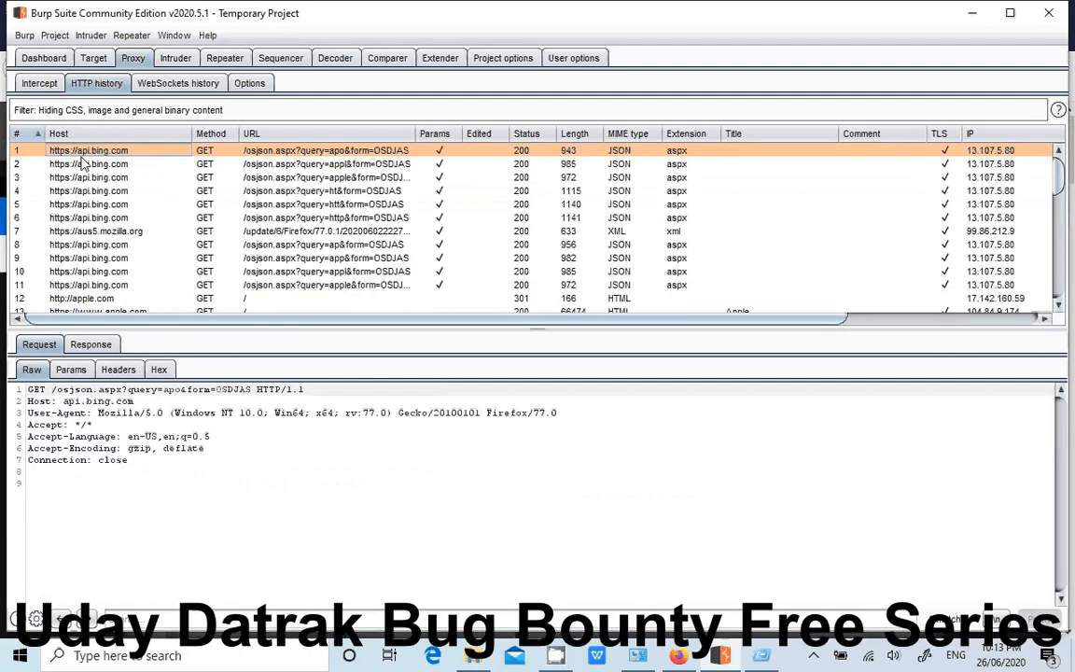
left_click(100, 178)
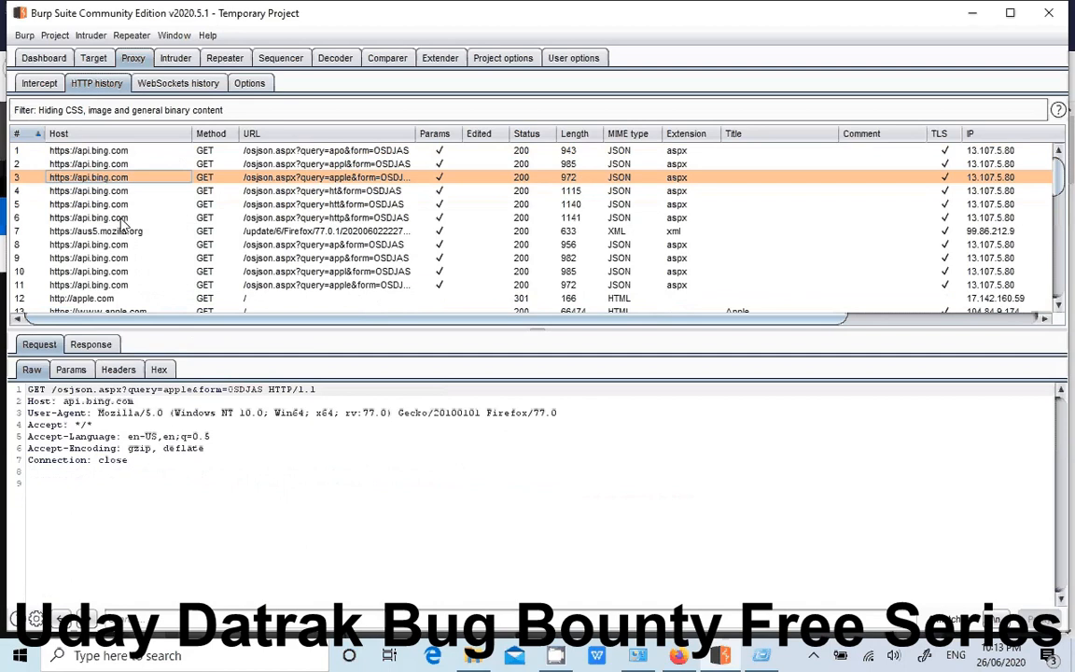
left_click(140, 259)
left_click(91, 298)
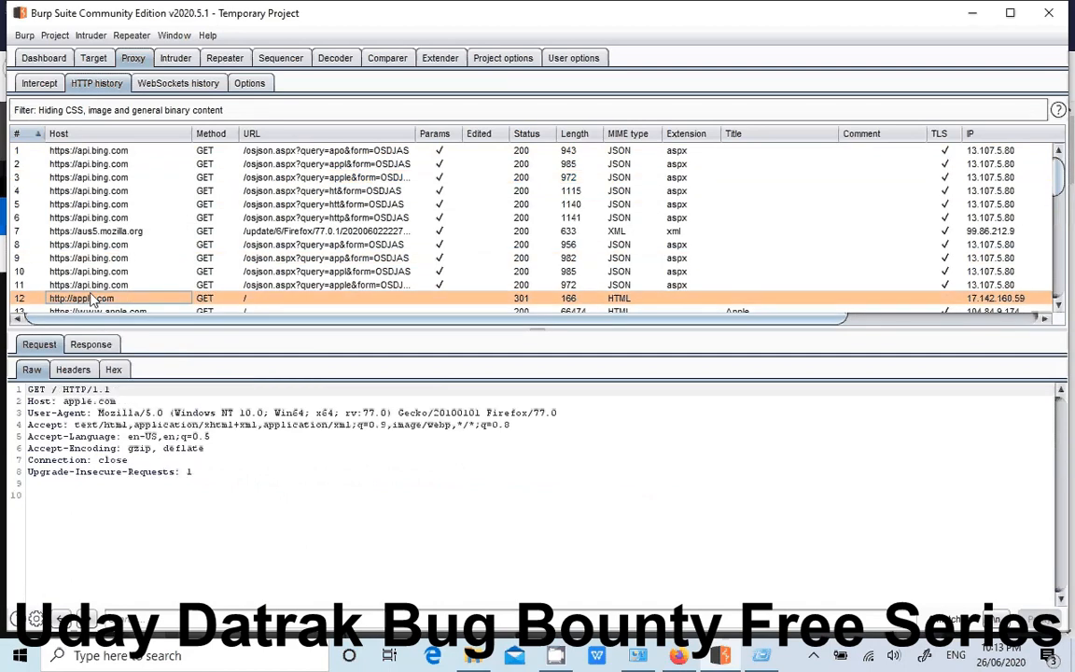
key("Down")
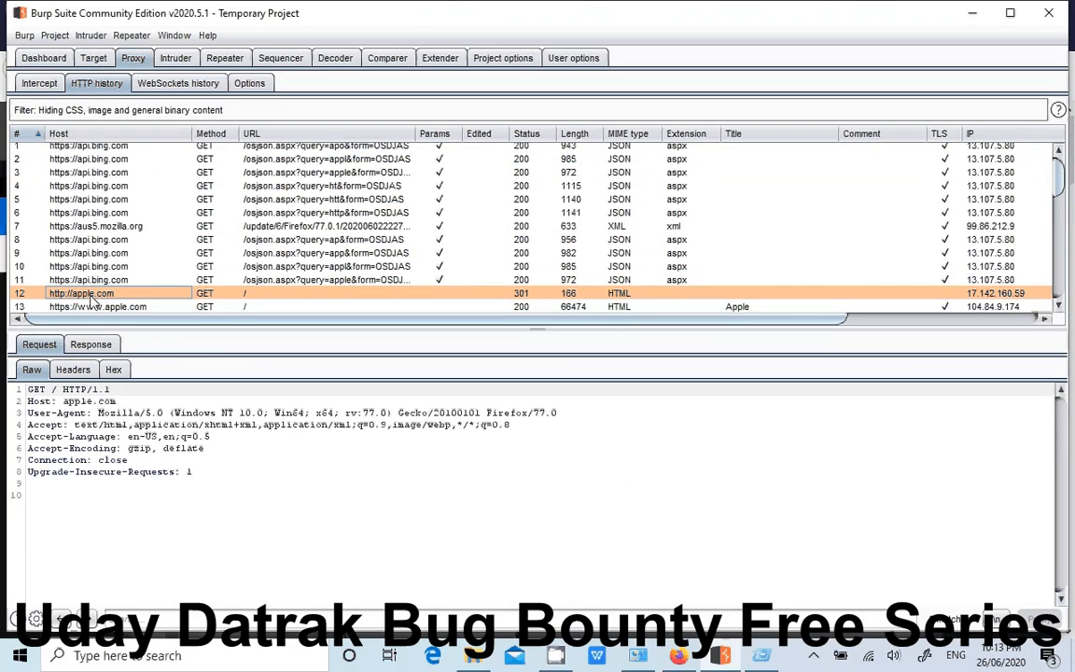
key("Down")
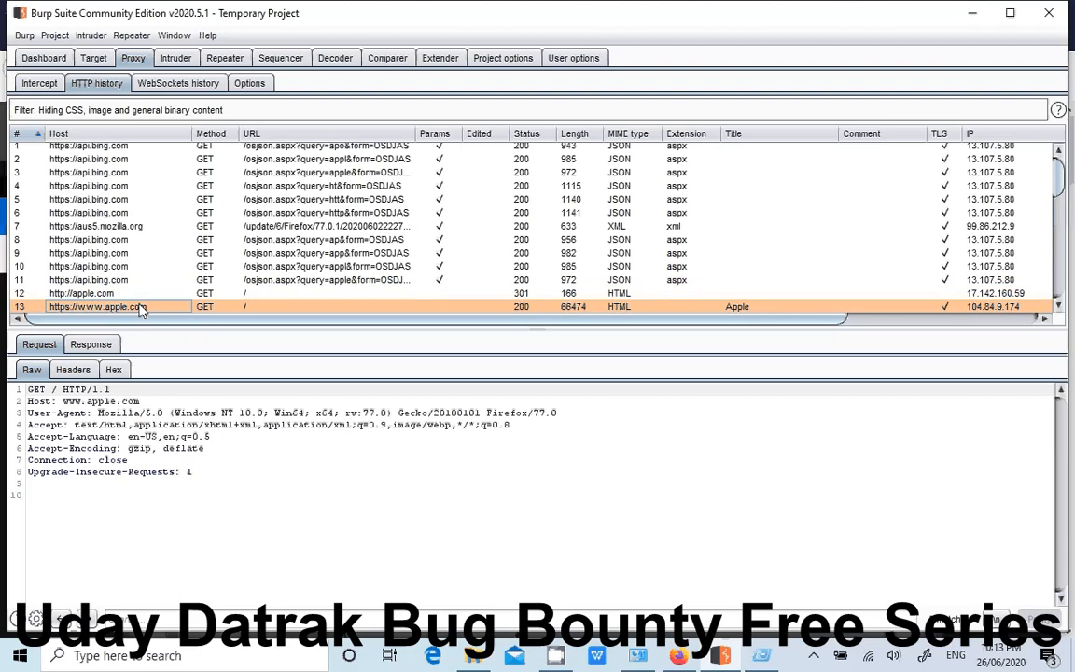
key("Down")
key("Down")
key("Up")
key("Up")
key("Up")
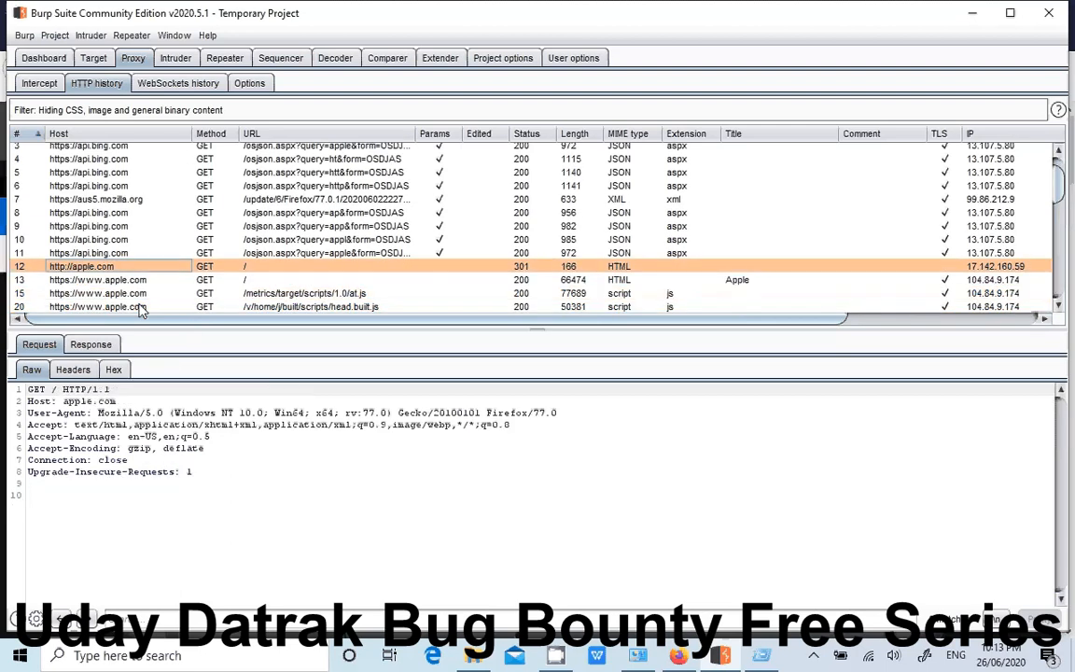
key("Down")
key("Down")
key("Down")
key("Down")
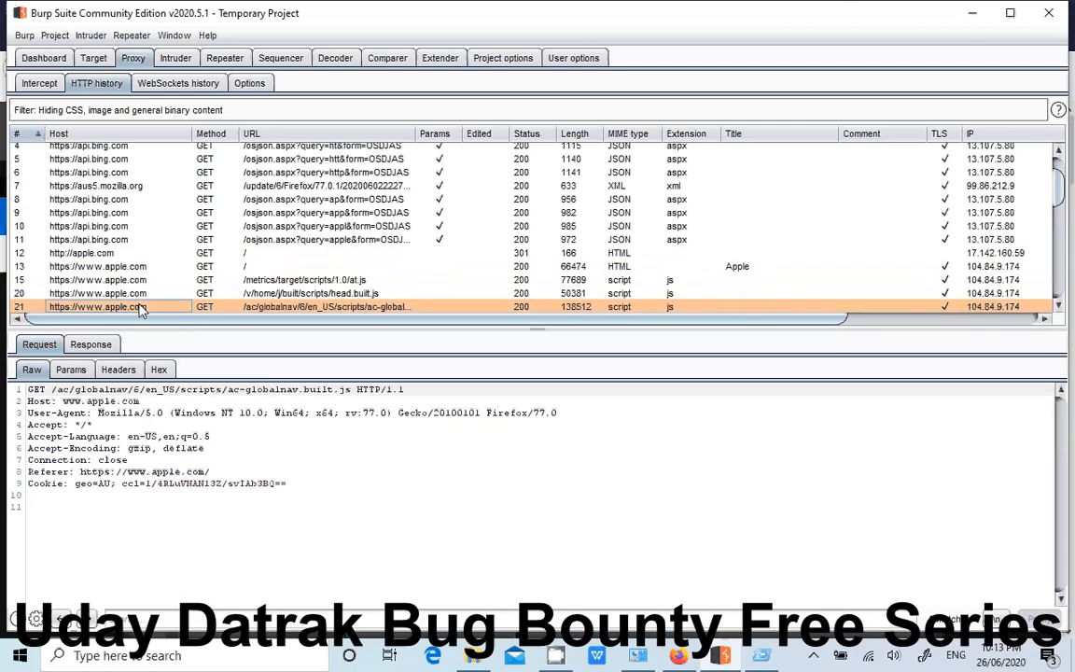
key("Down")
key("Down")
key("Down")
key("Up")
key("Up")
key("Up")
key("Up")
key("Up")
key("Down")
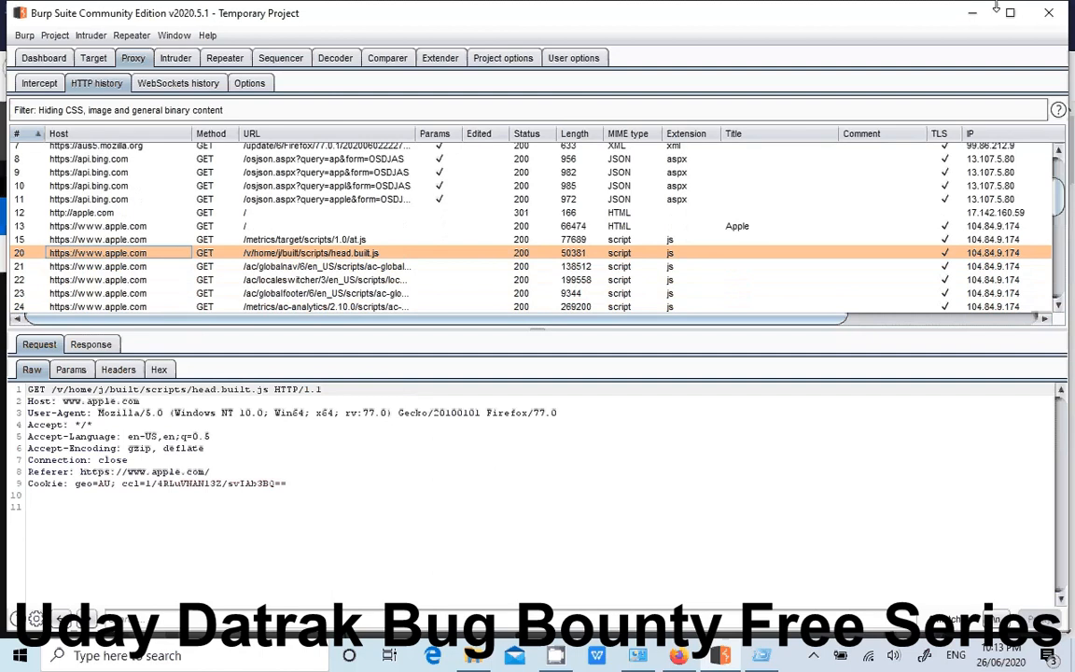
- Return to Firefox and view the page source of the Apple homepage
left_click(972, 12)
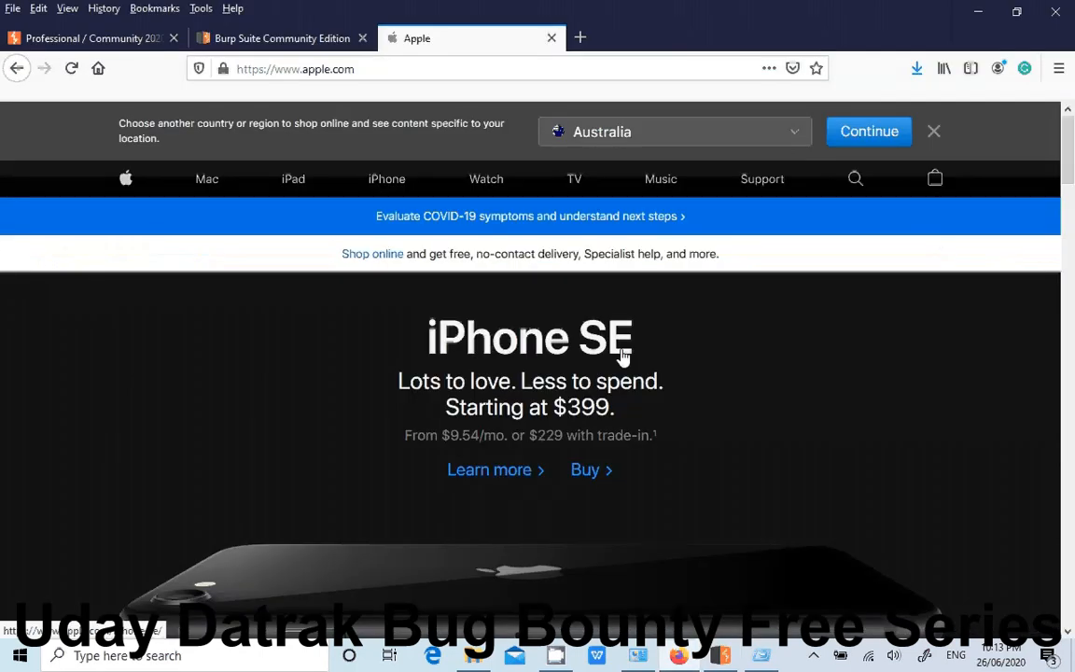
right_click(893, 245)
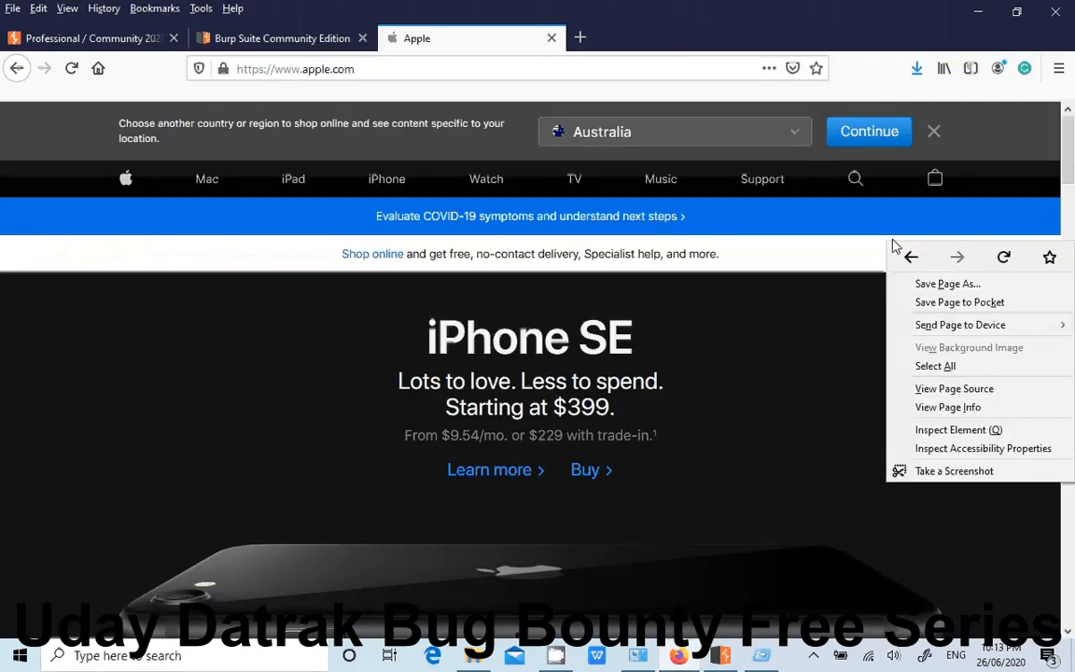
left_click(933, 389)
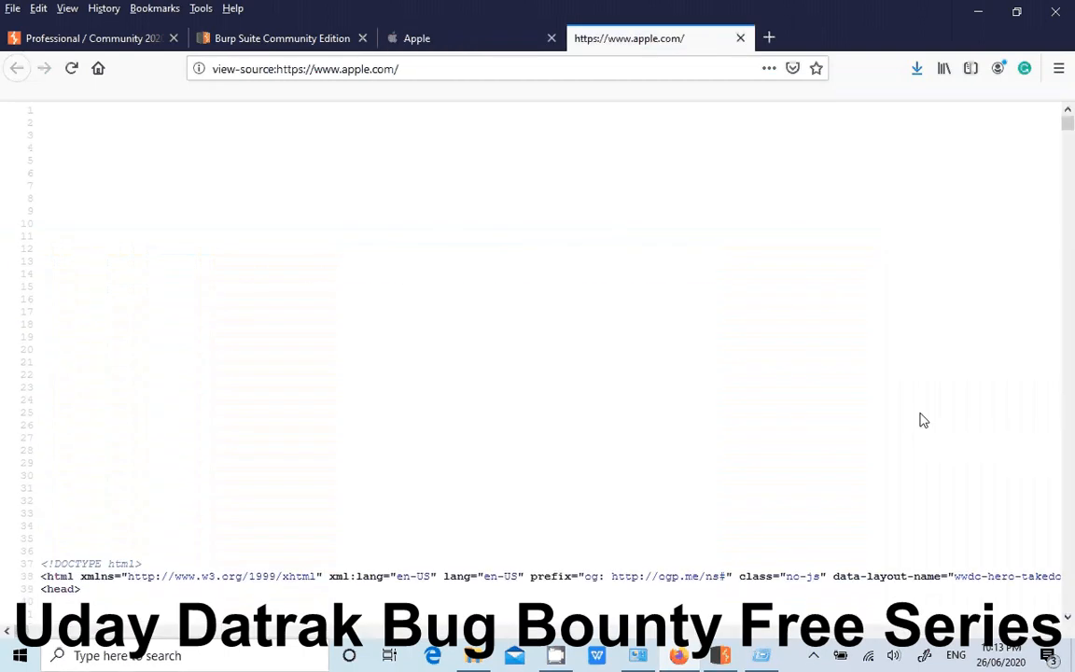
- Examine the Apple page source for the at.js script reference, the canonical link and the stylesheet links
scroll(921, 420, "down", 5)
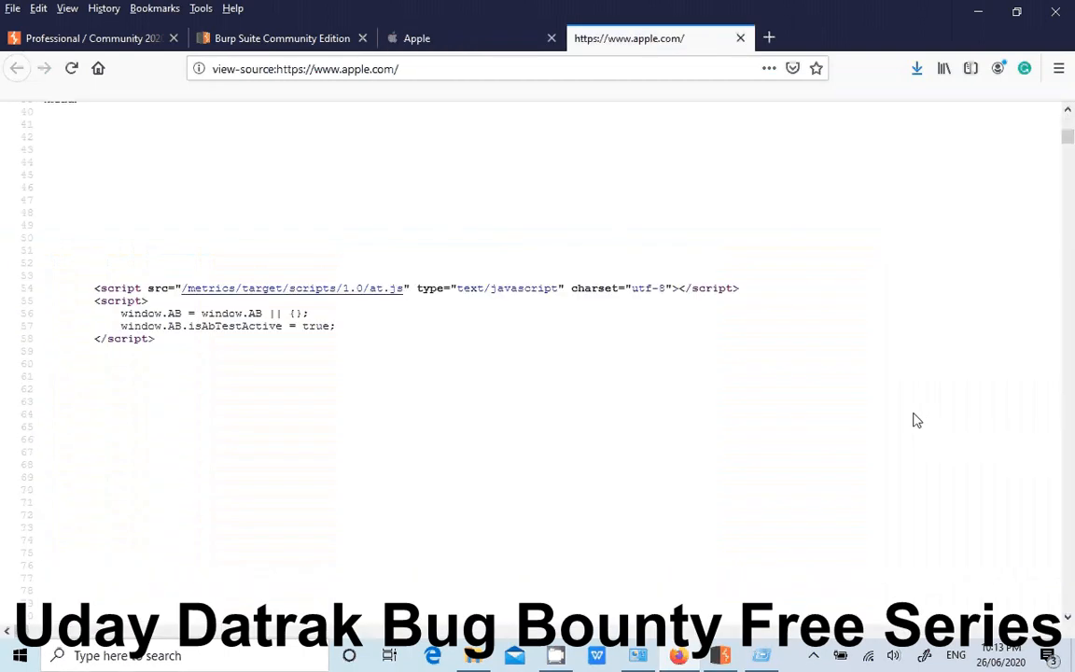
left_click_drag(164, 283, 406, 291)
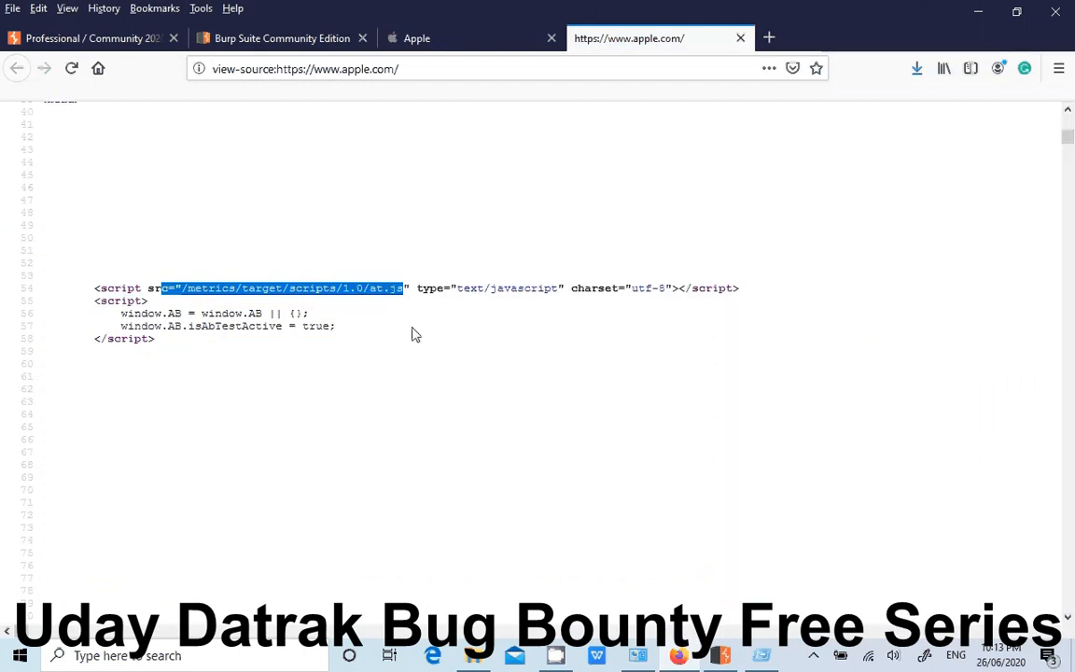
scroll(413, 333, "down", 5)
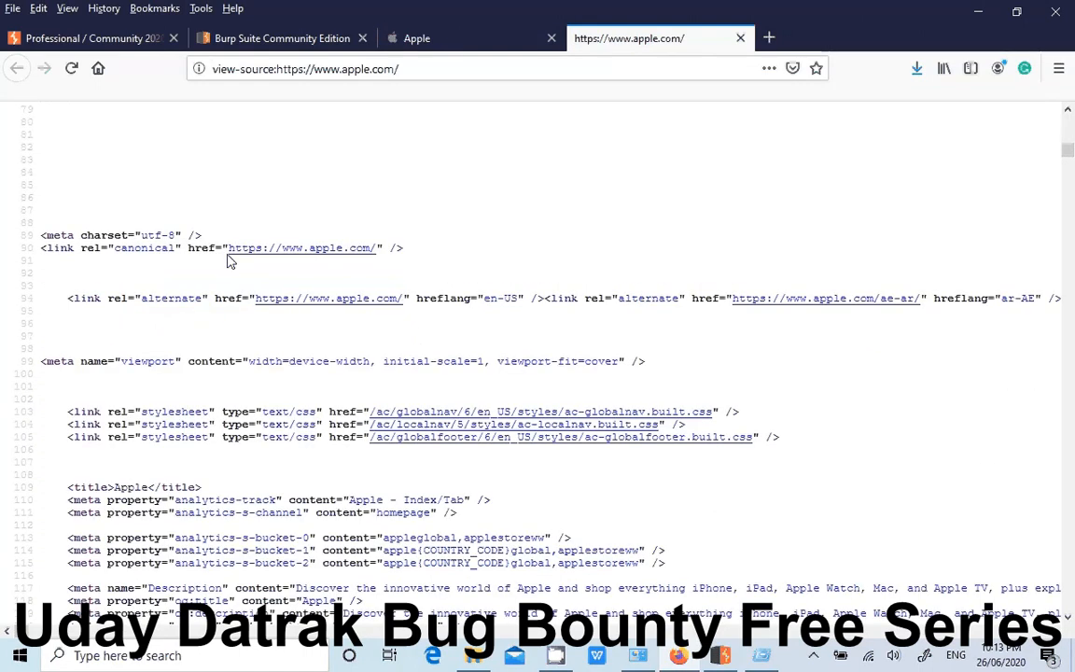
left_click_drag(195, 247, 208, 249)
left_click_drag(299, 411, 464, 472)
scroll(464, 471, "down", 10)
scroll(464, 471, "down", 10)
left_click(722, 656)
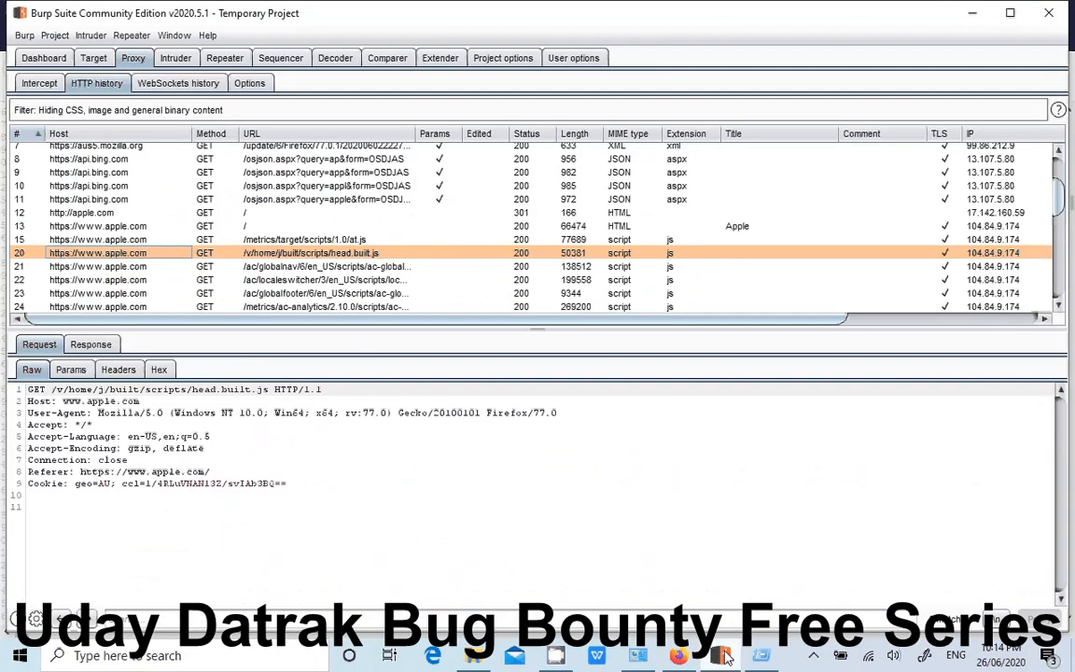
left_click(88, 226)
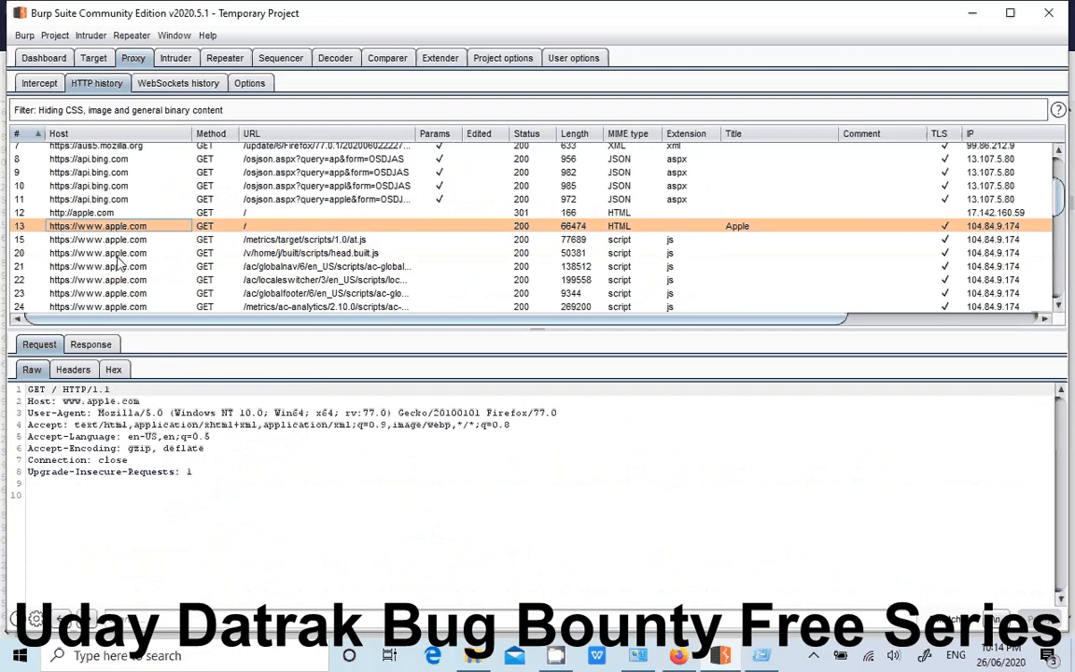
key("Down")
key("Down")
key("Down")
key("Down")
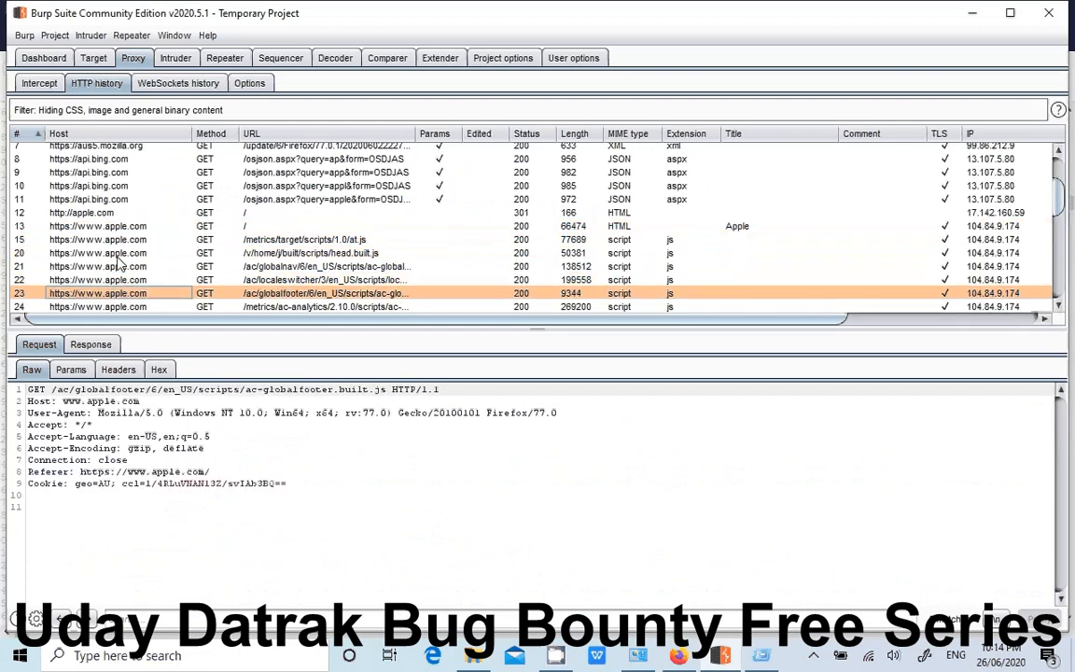
key("Down")
key("Down")
key("Down")
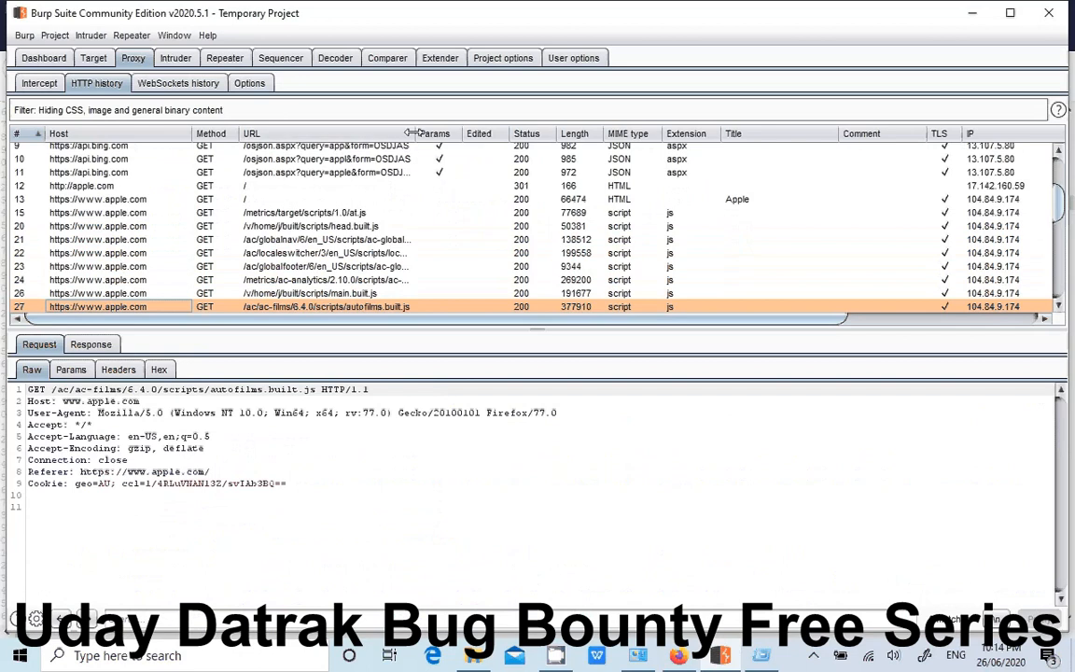
- Widen the URL column to show full script paths, and inspect the at.js, head.built.js and ac-globalfooter.built.js requests
left_click_drag(413, 134, 550, 134)
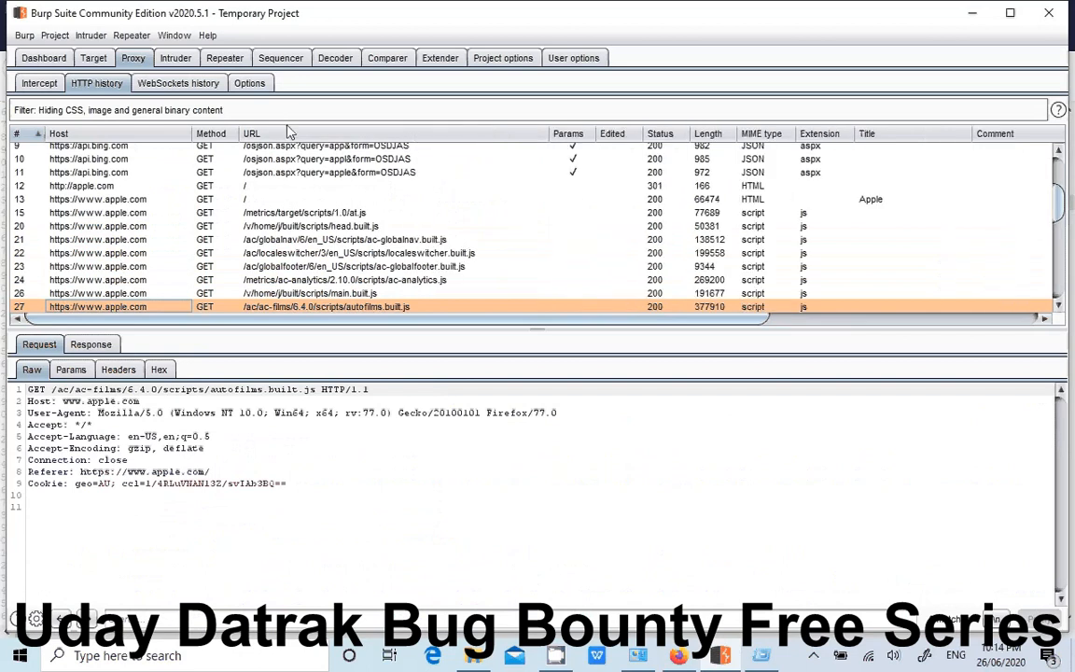
left_click(248, 213)
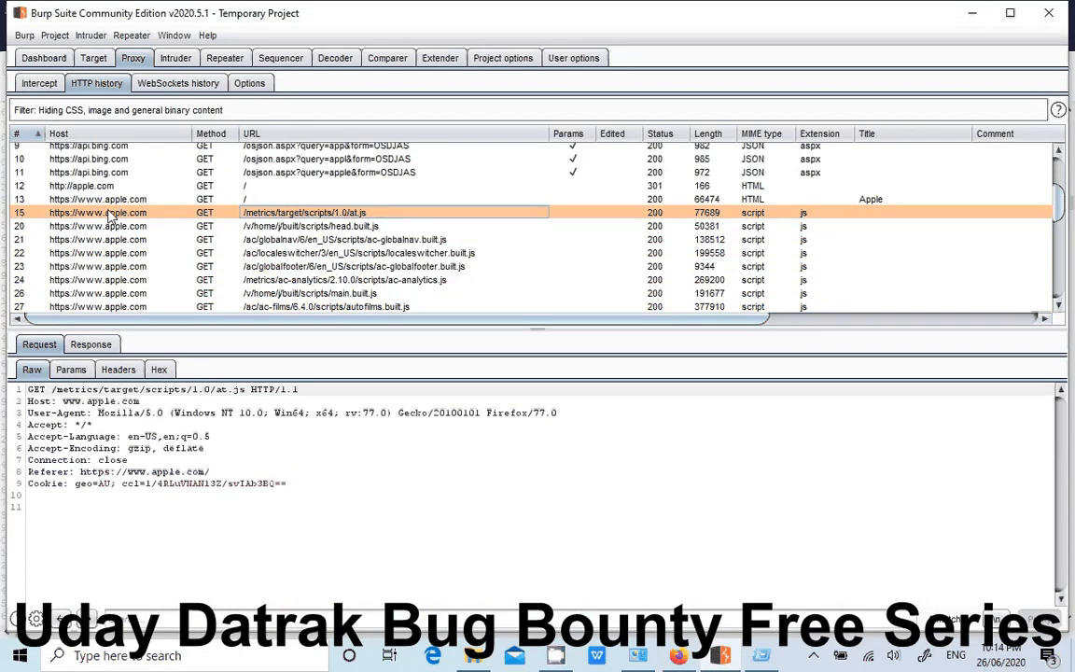
left_click(276, 226)
left_click(277, 267)
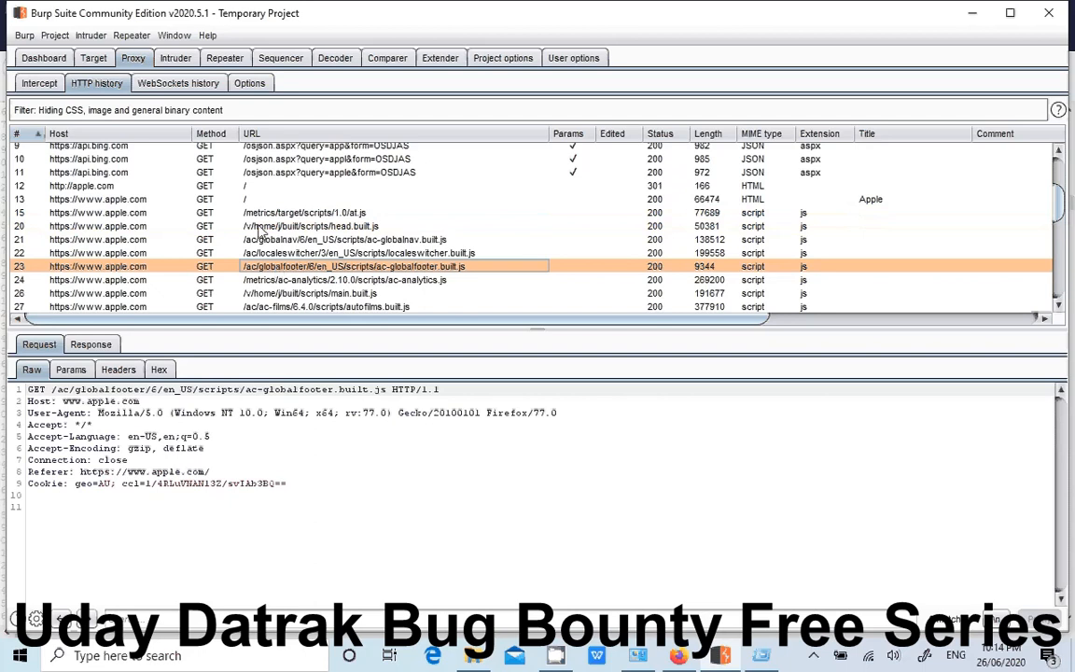
left_click(94, 185)
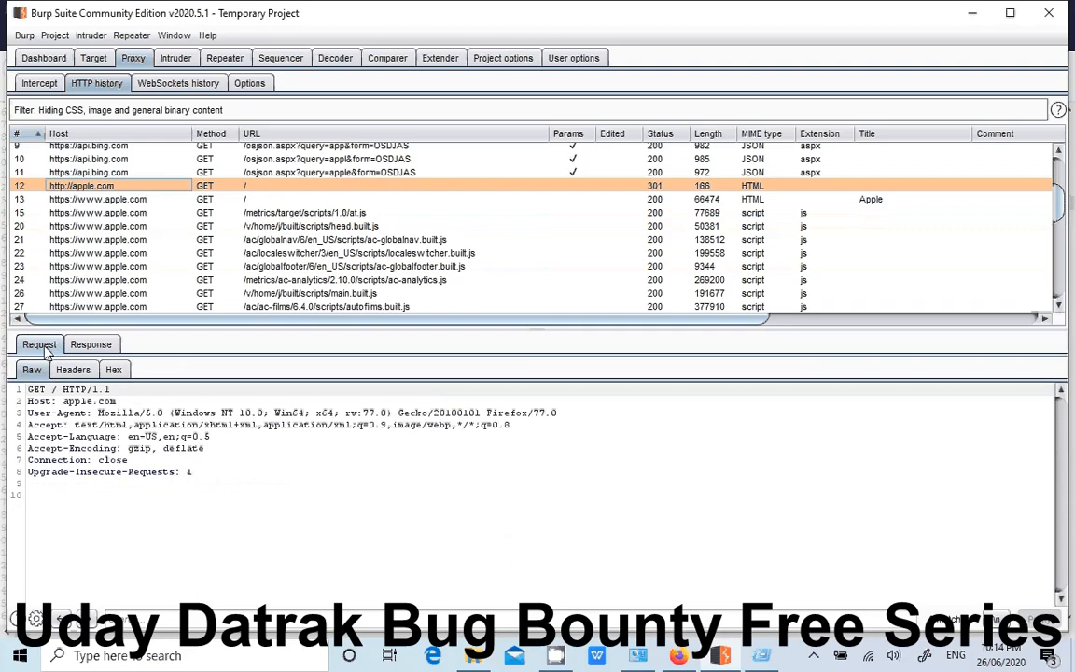
left_click_drag(27, 388, 129, 460)
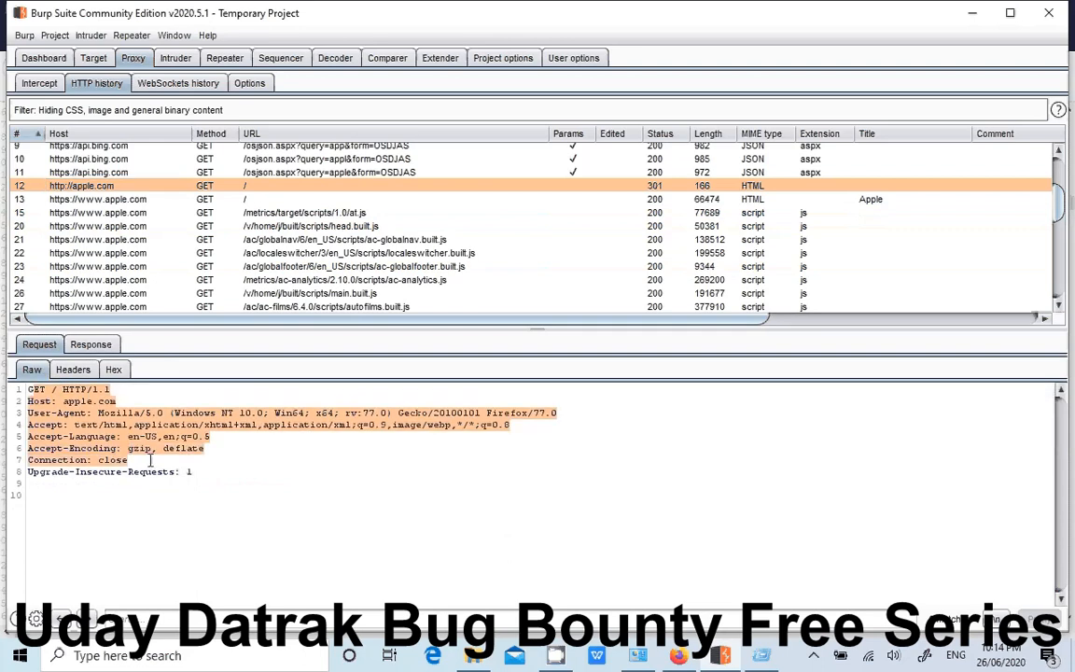
left_click(90, 344)
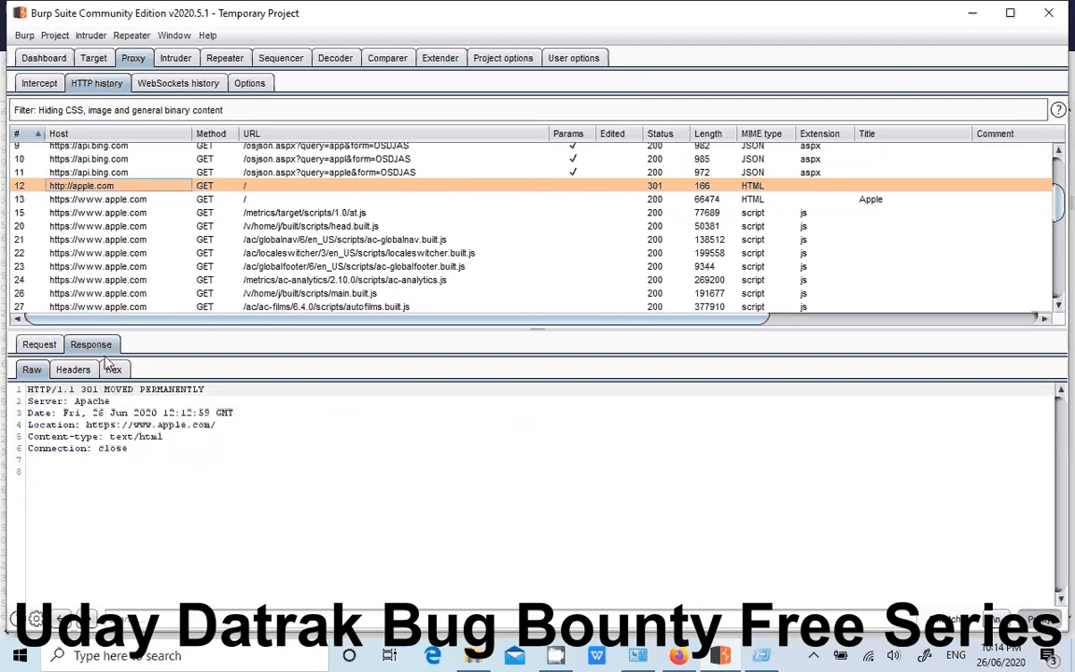
left_click_drag(58, 400, 98, 424)
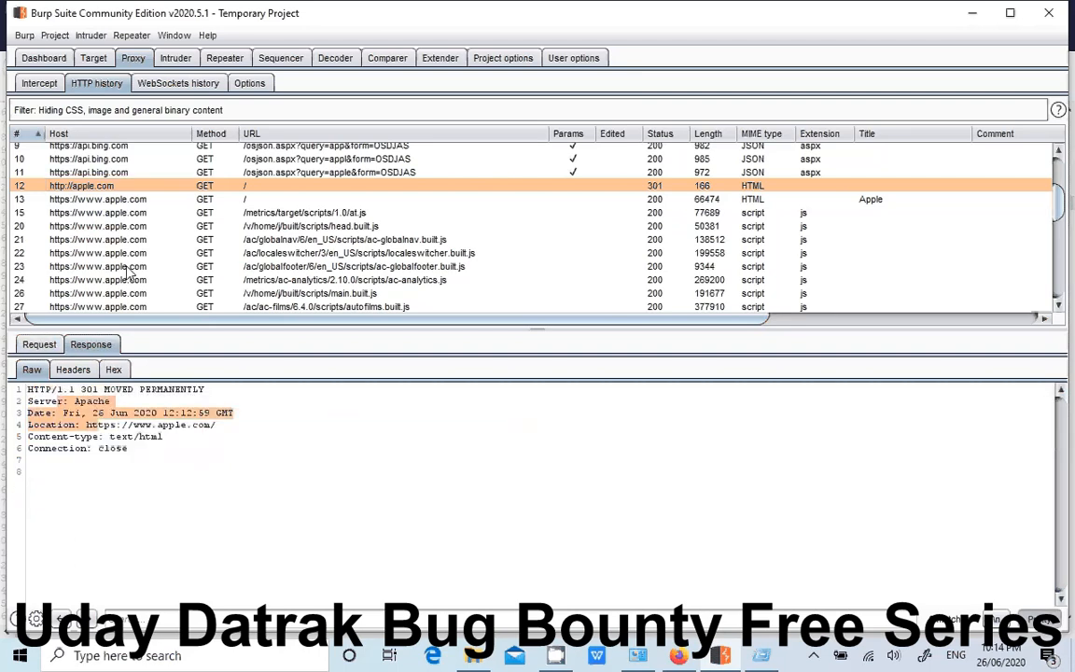
left_click(96, 200)
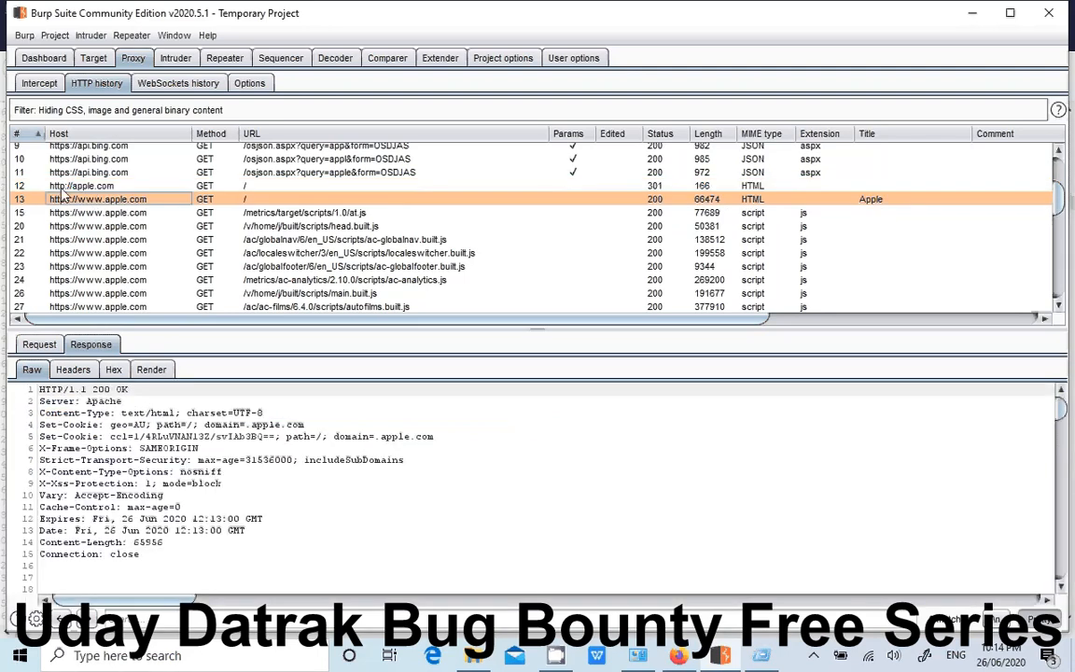
left_click(90, 189)
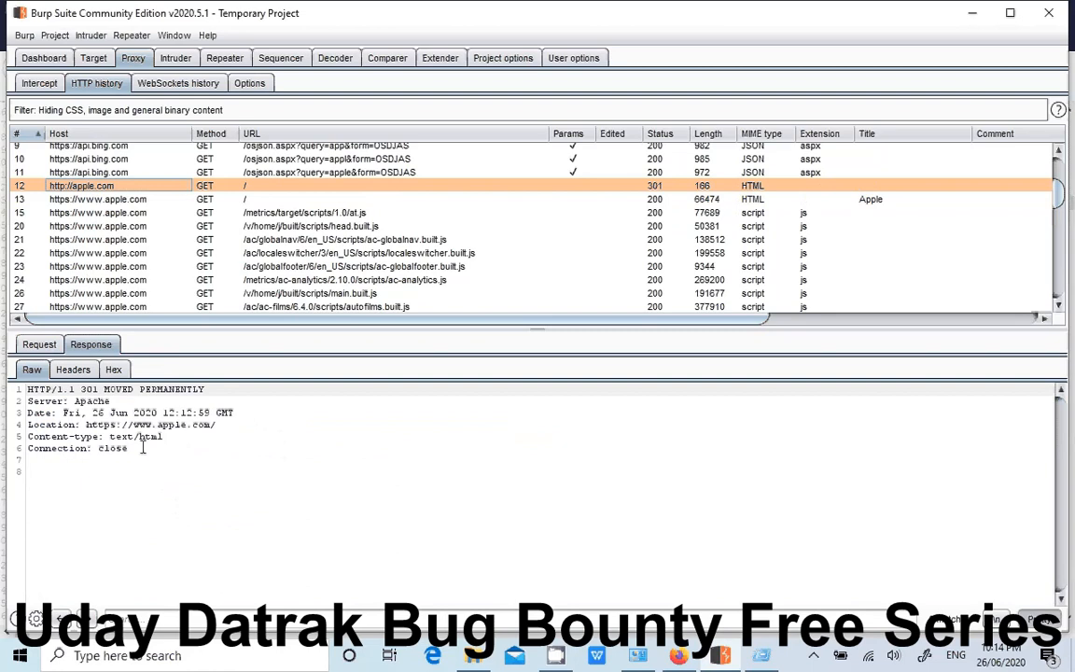
left_click_drag(81, 401, 120, 401)
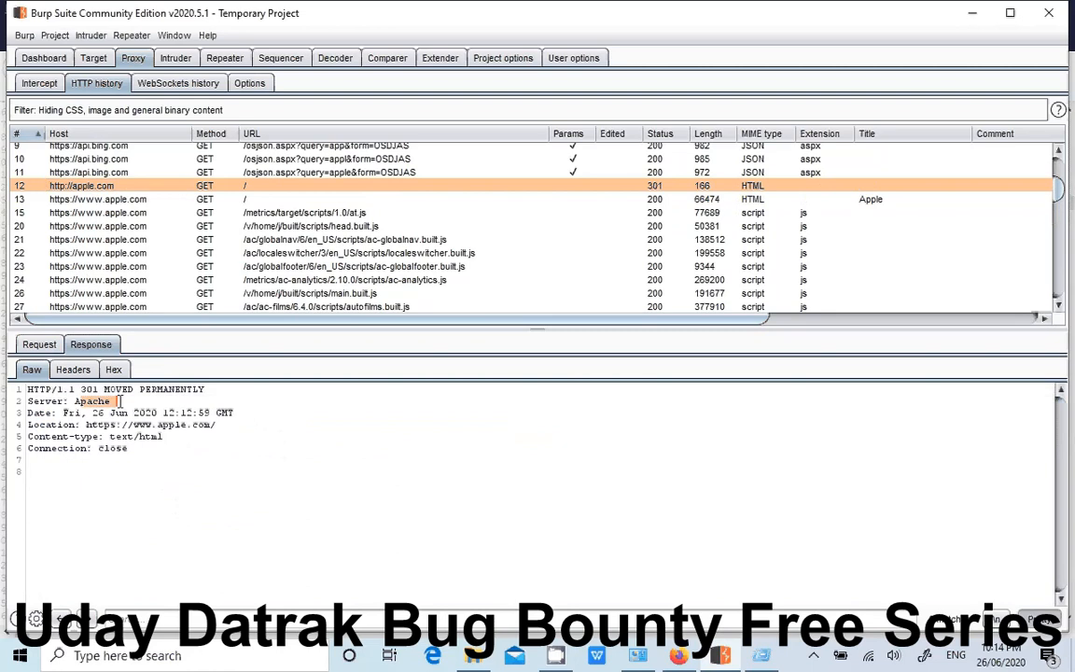
left_click(103, 200)
double_click(102, 201)
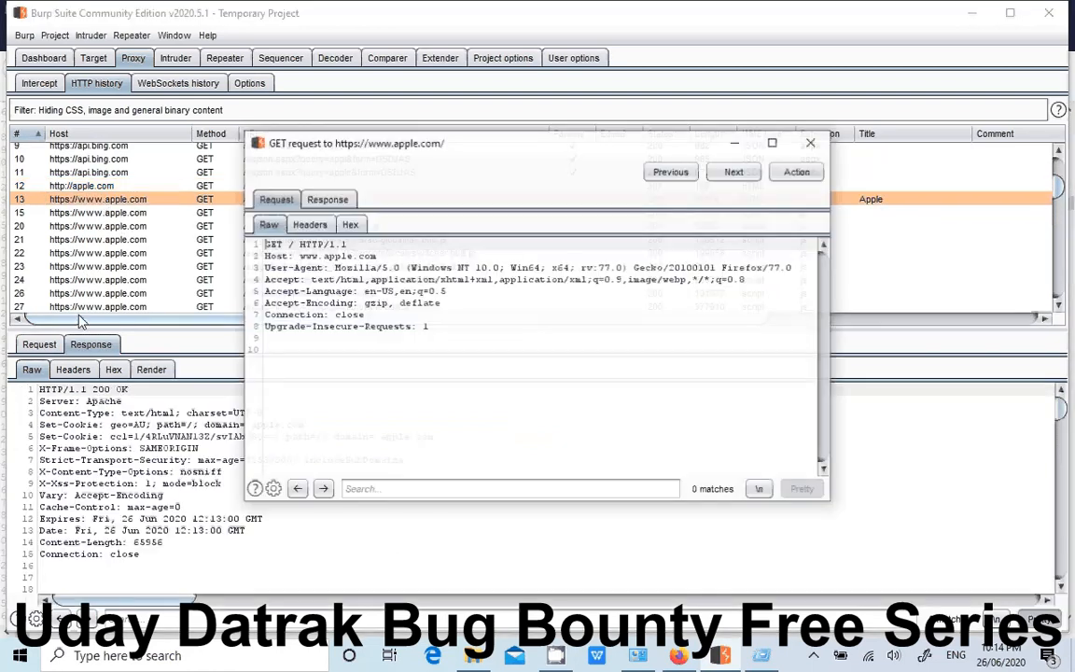
left_click(40, 345)
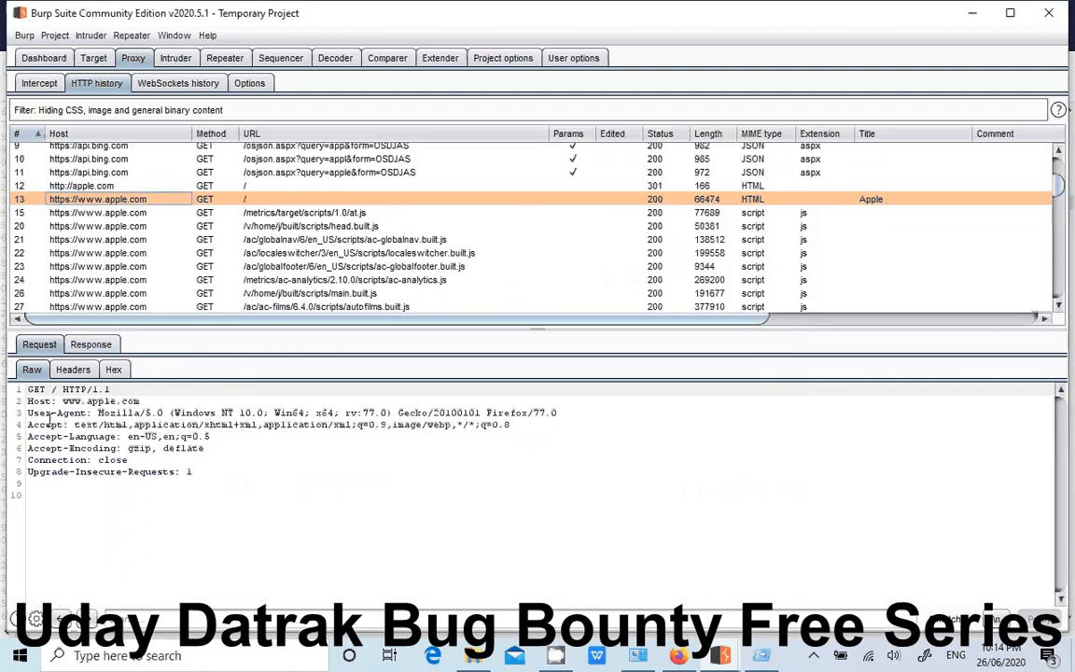
left_click(34, 395)
left_click_drag(34, 395, 88, 349)
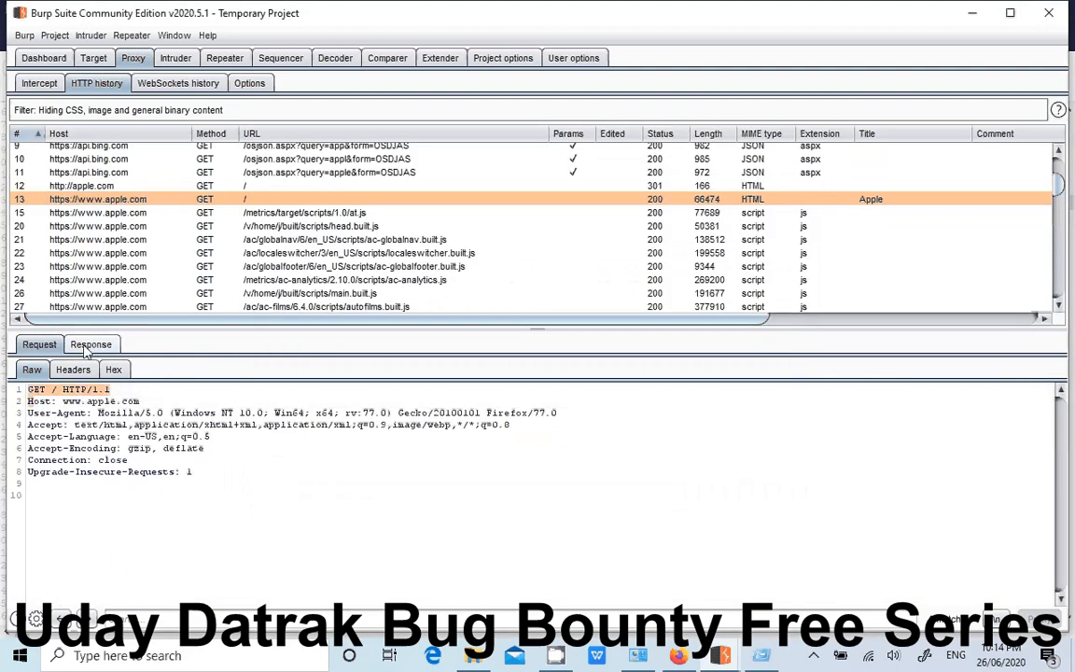
left_click(90, 344)
left_click_drag(67, 413, 138, 448)
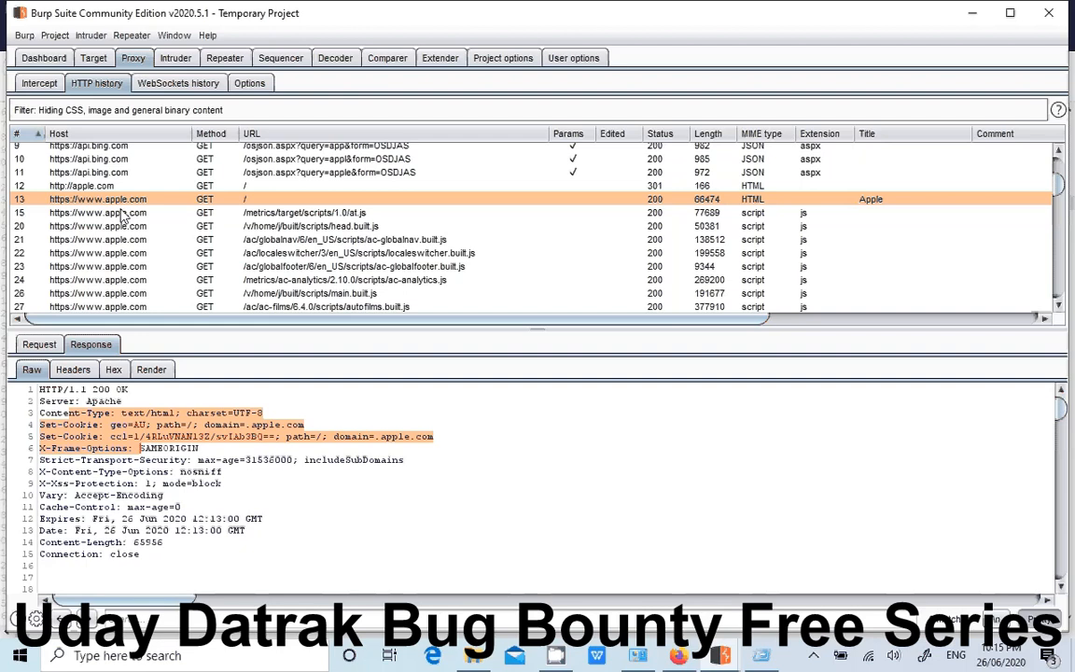
- Examine the at.js script's request path, response headers and returned JavaScript code
left_click(187, 213)
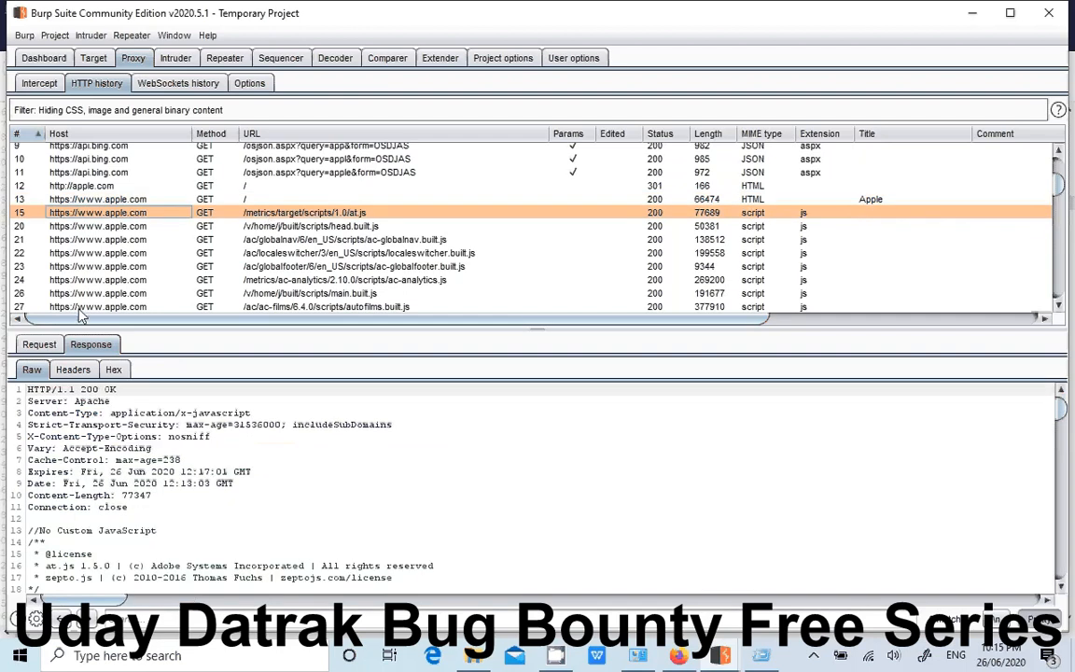
left_click(39, 345)
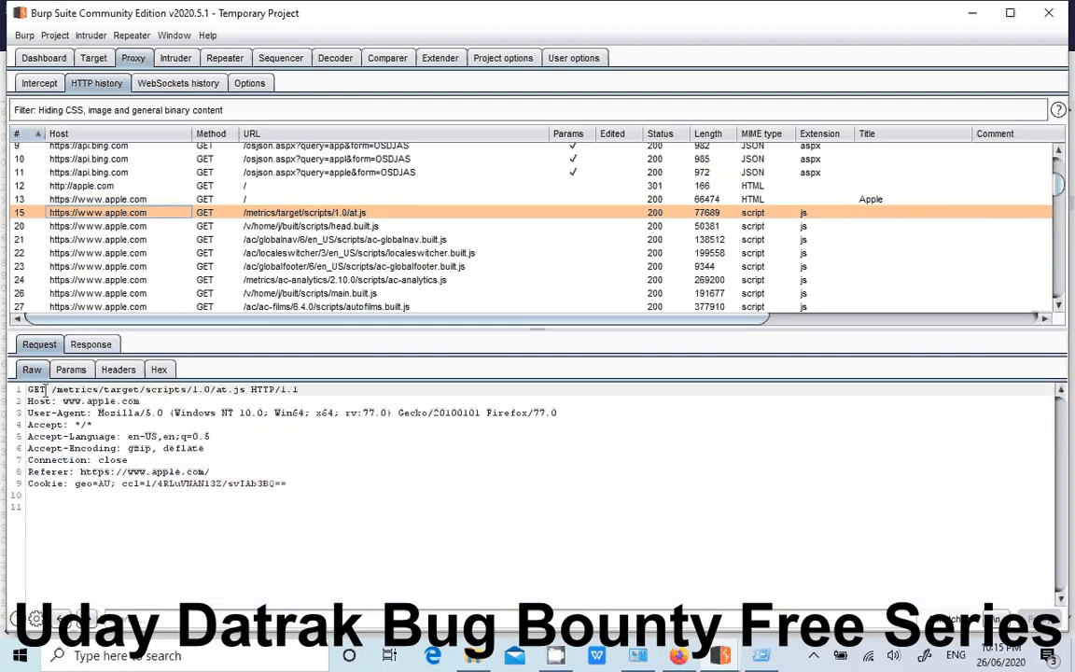
left_click_drag(49, 391, 248, 392)
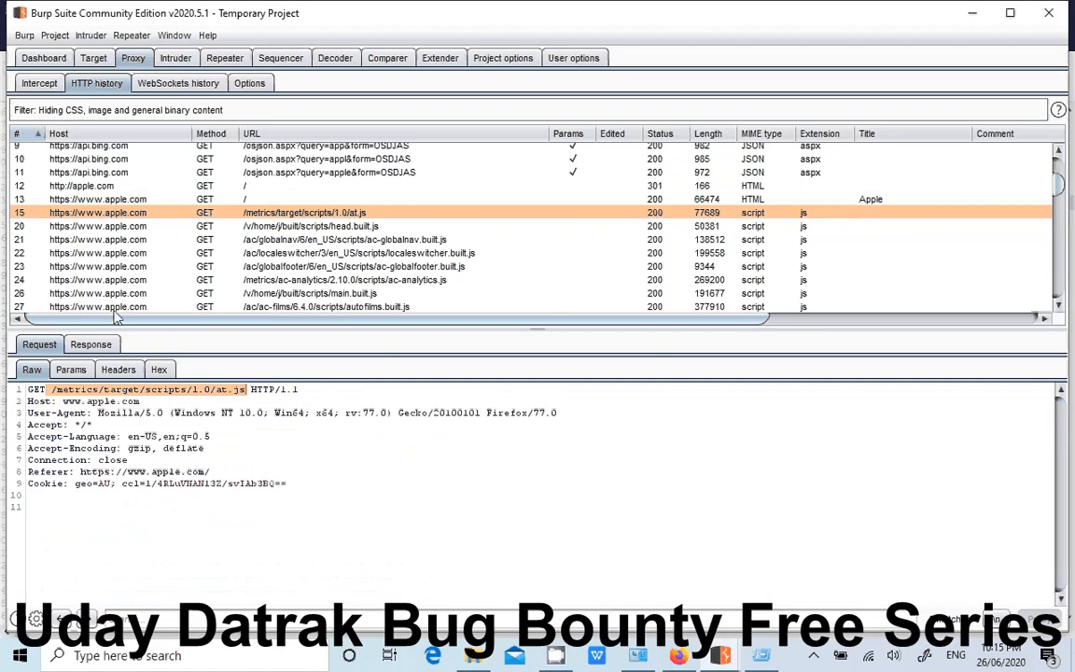
left_click(90, 344)
left_click_drag(110, 413, 16, 403)
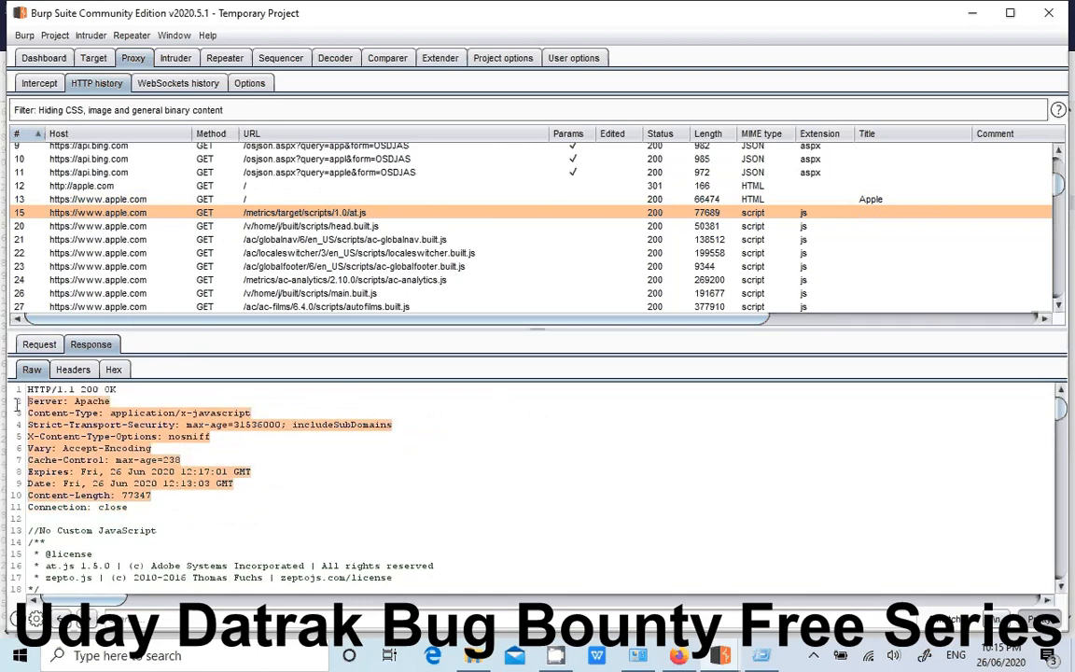
scroll(17, 403, "down", 15)
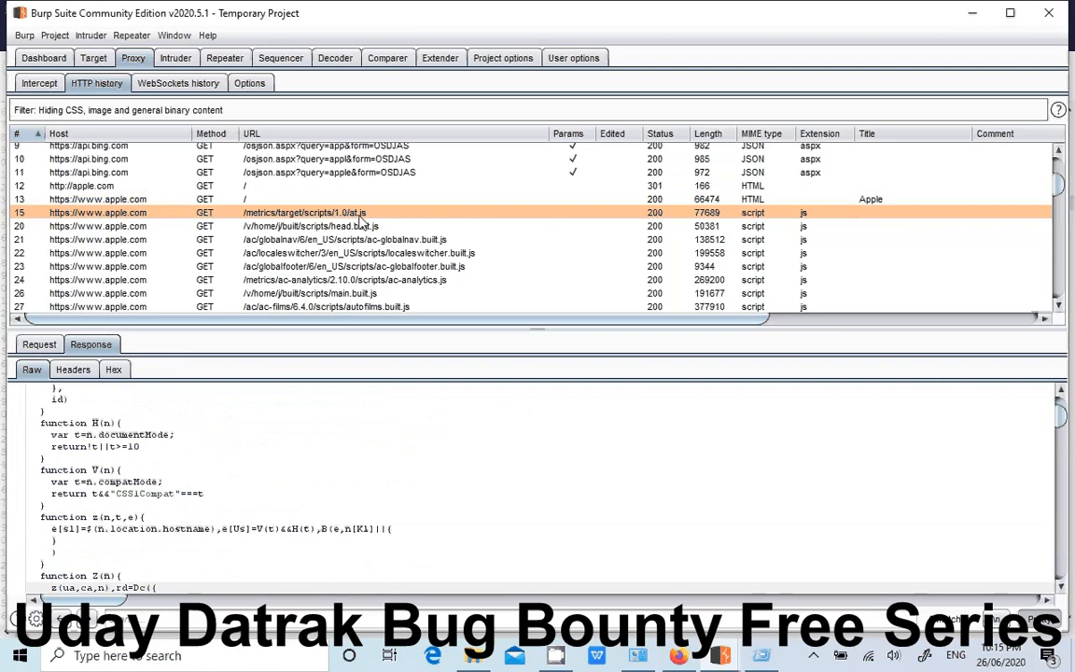
left_click(321, 230)
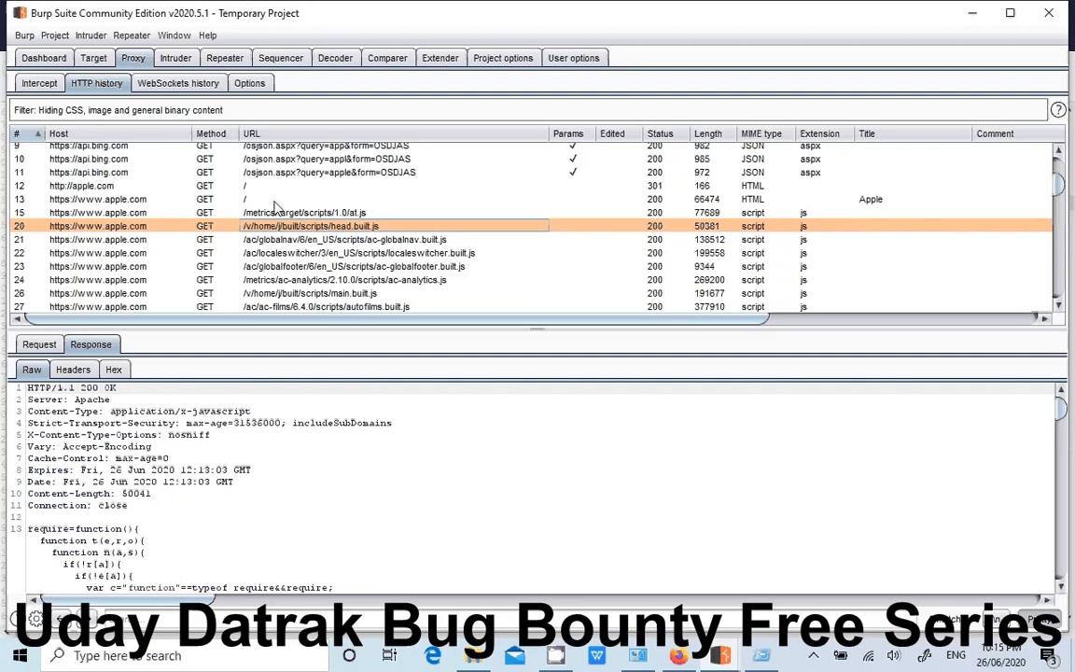
left_click(140, 187)
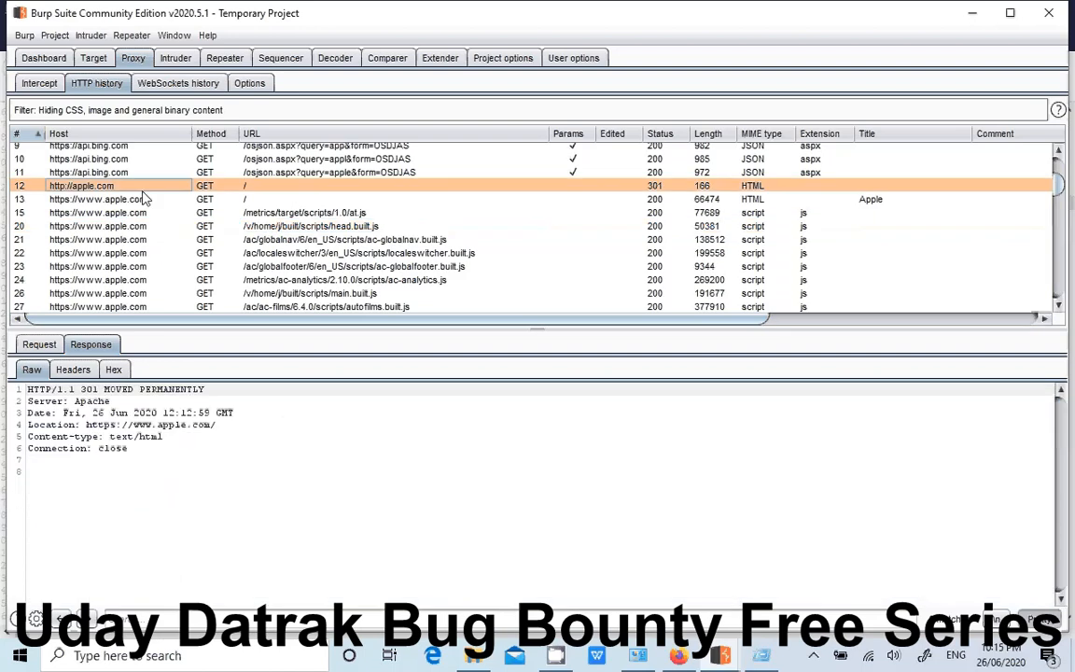
left_click(135, 198)
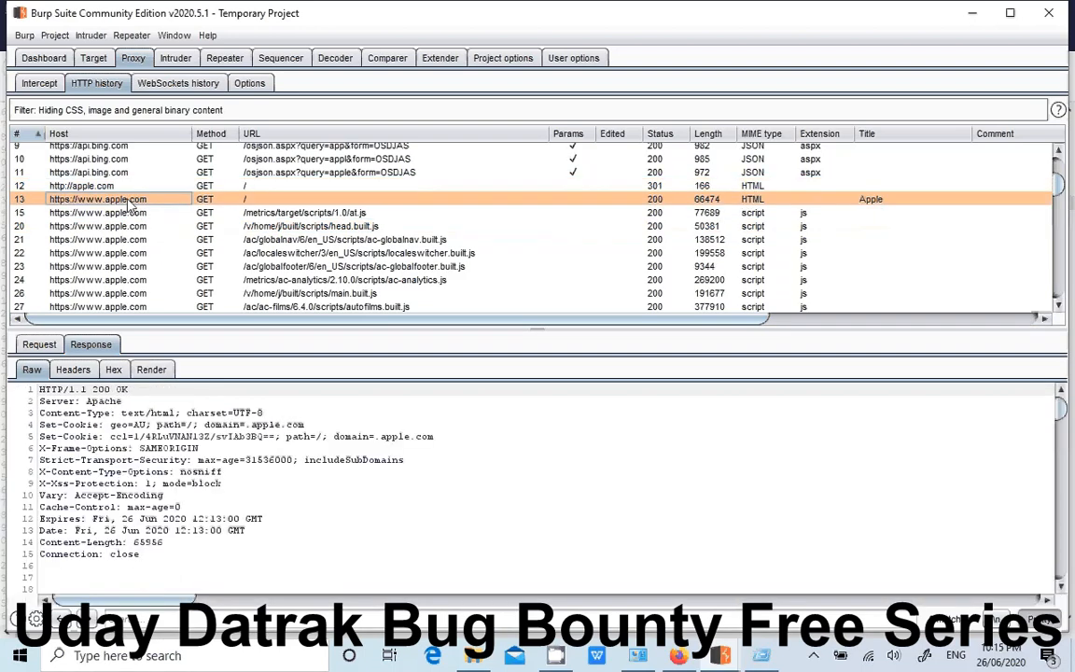
left_click(93, 57)
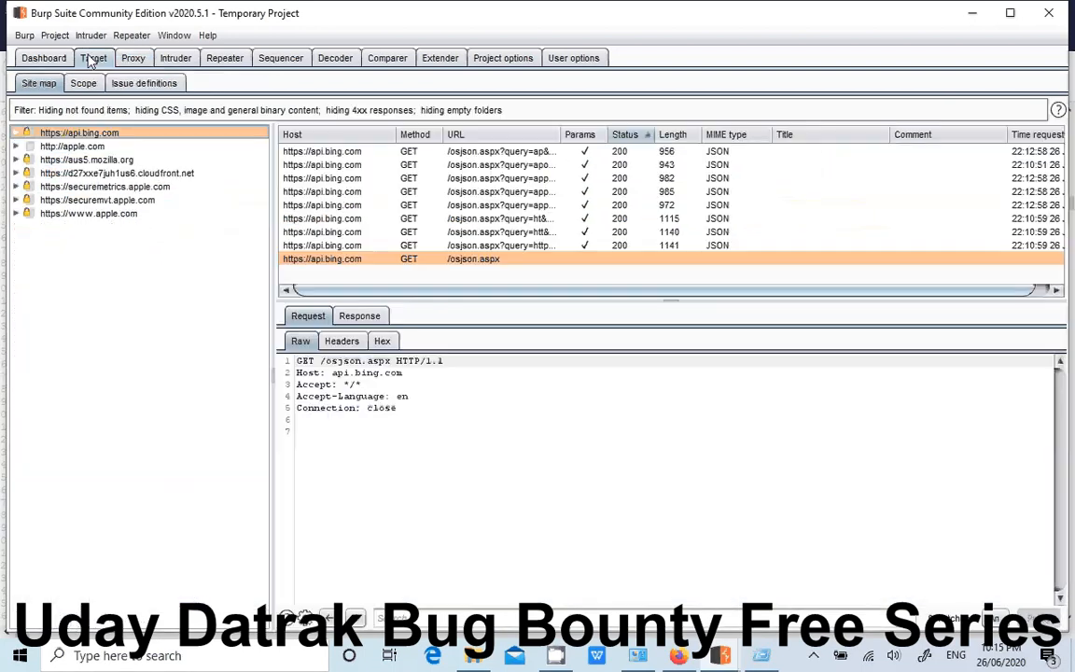
left_click(81, 148)
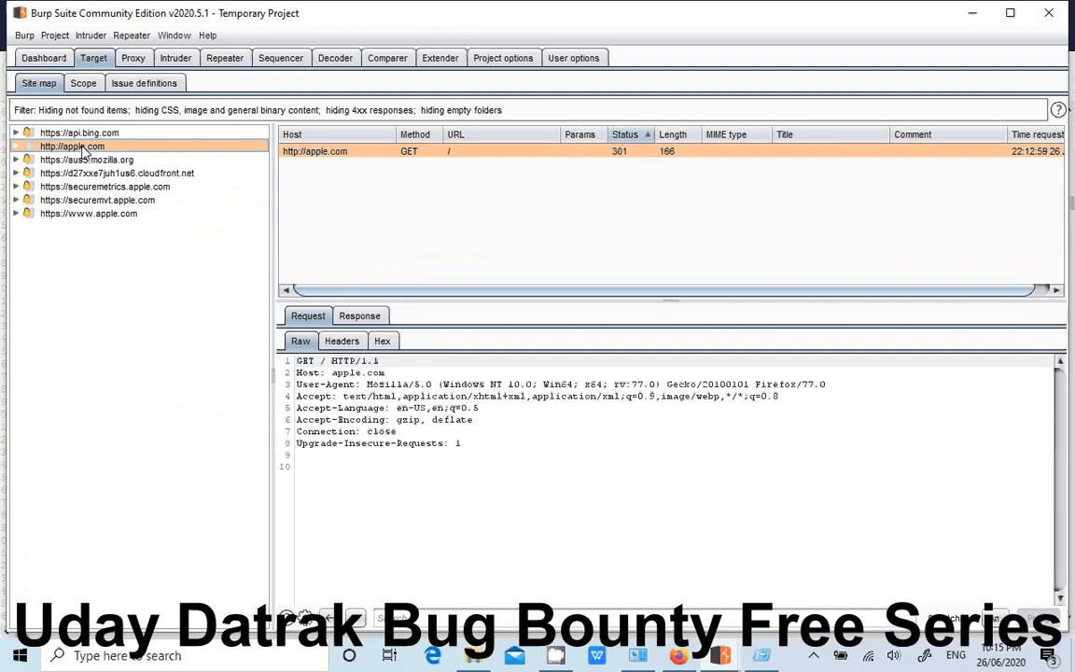
left_click(17, 147)
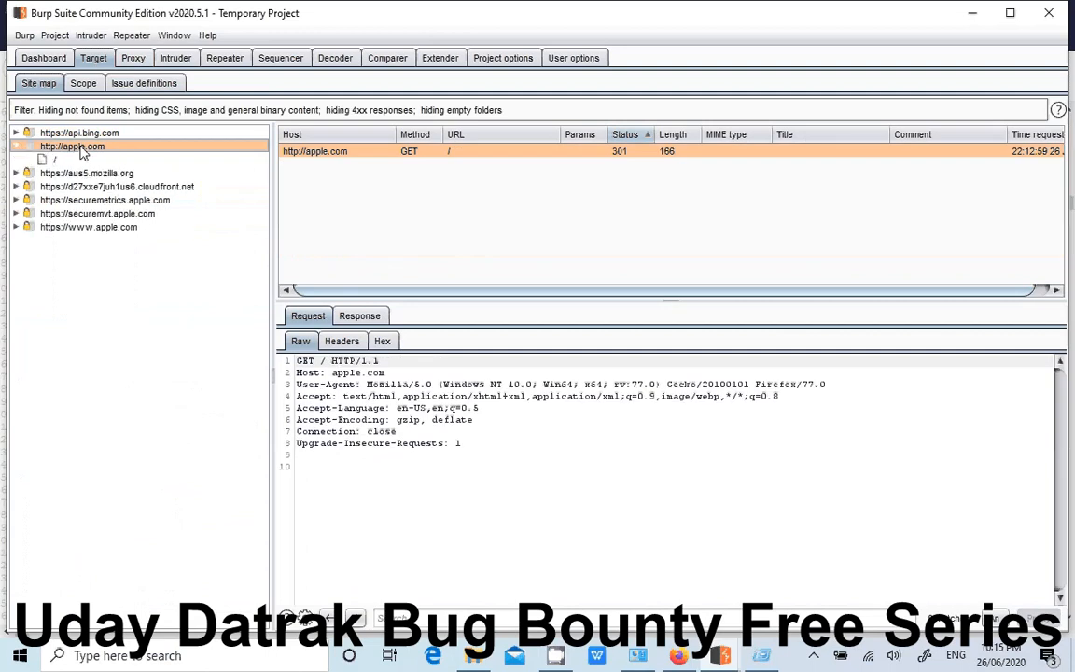
double_click(47, 226)
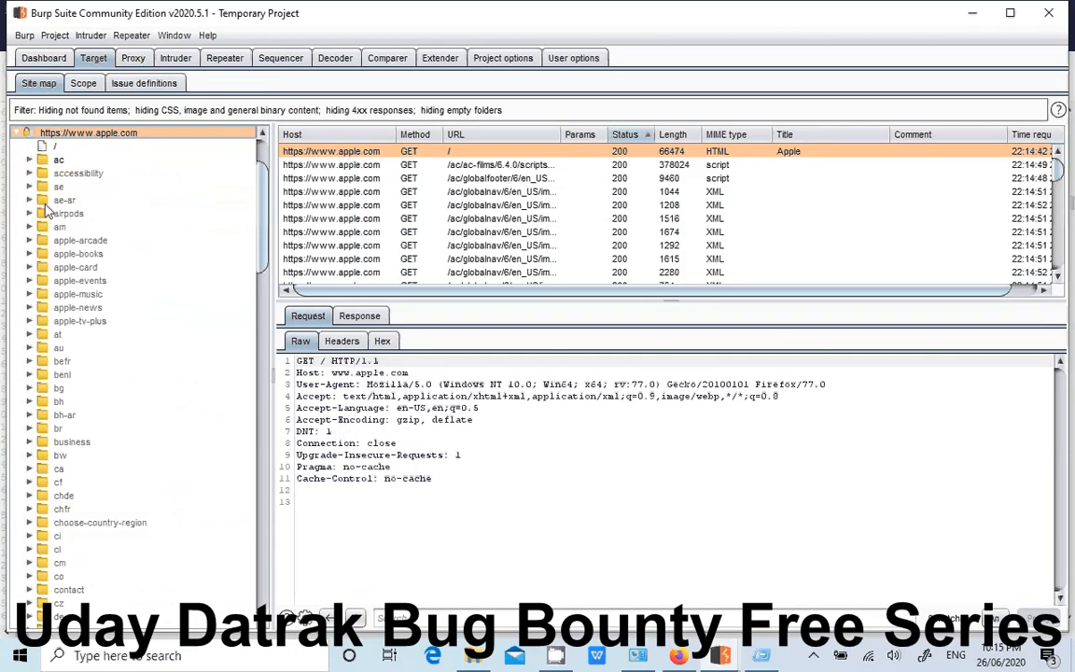
left_click(29, 160)
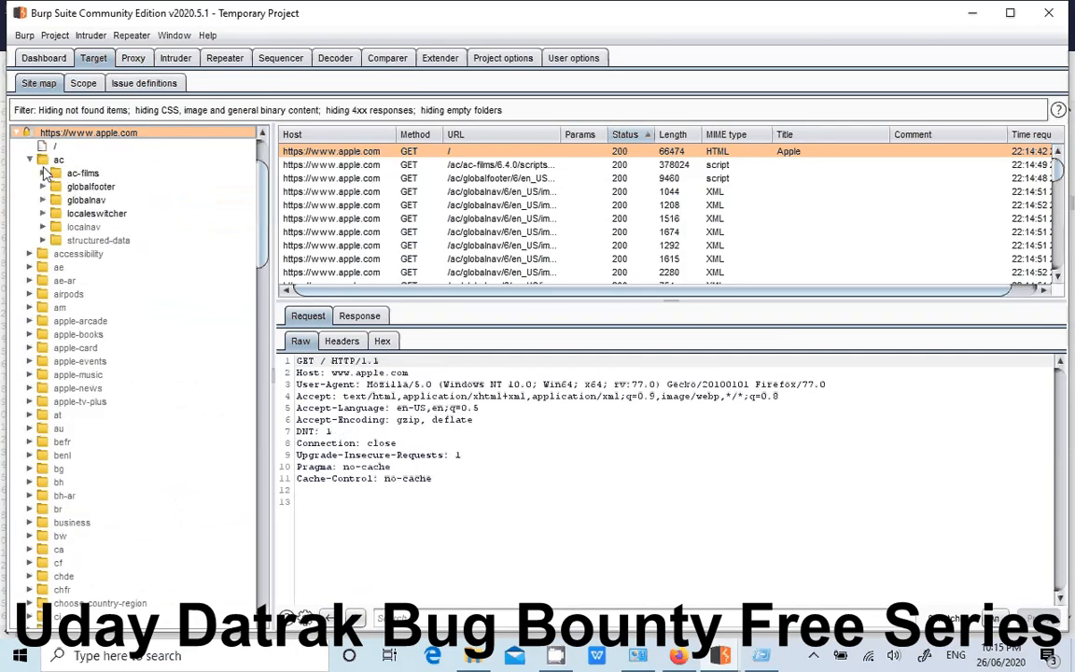
left_click(42, 173)
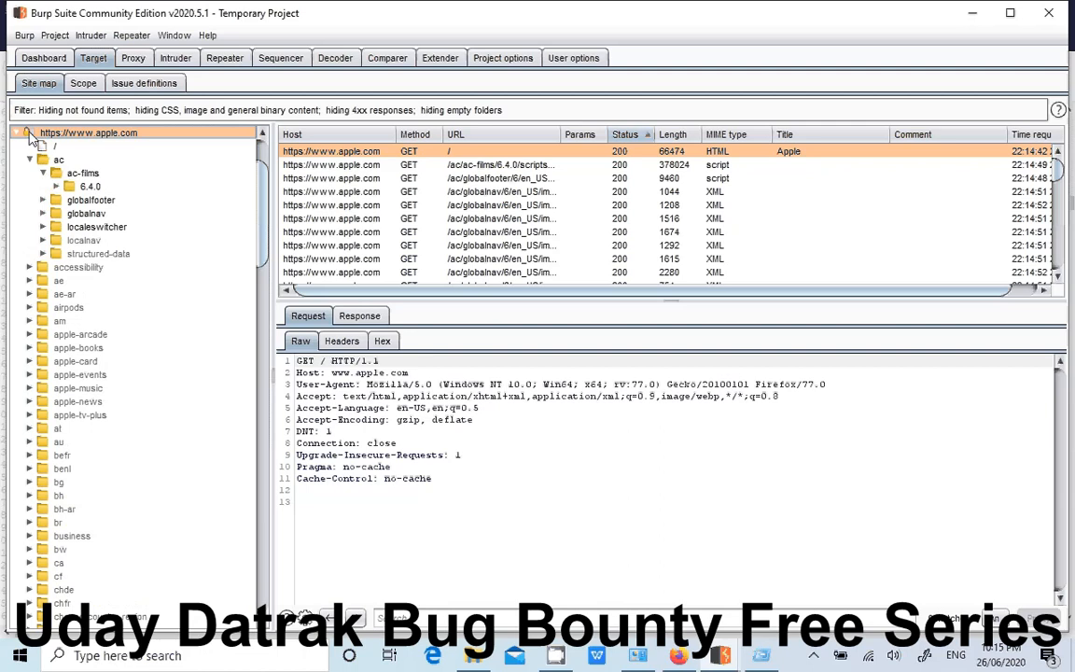
left_click(28, 134)
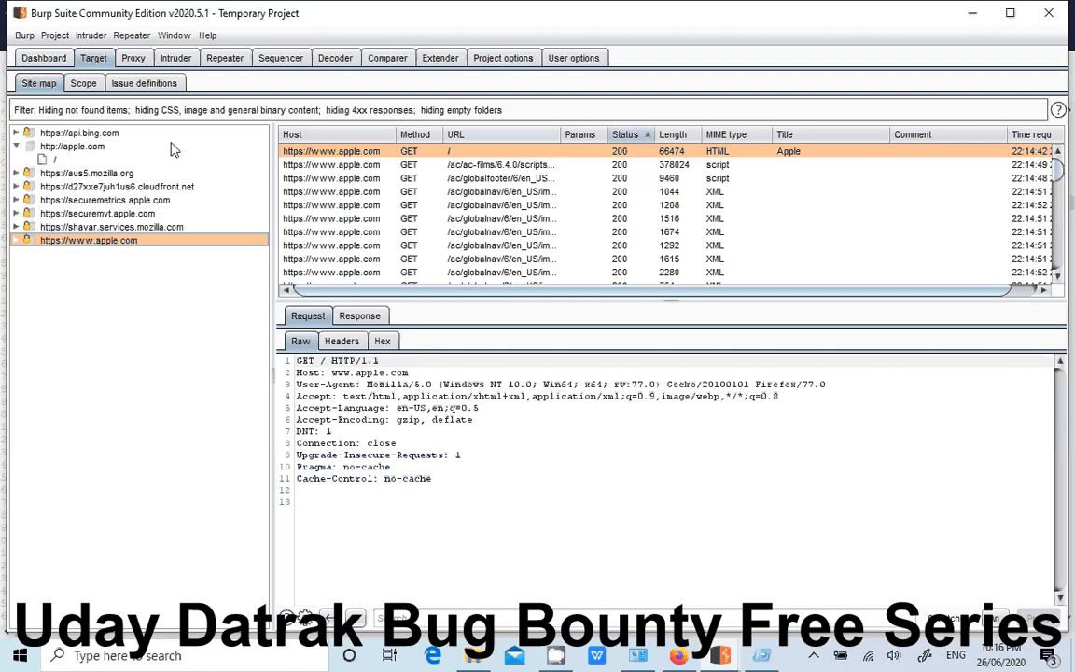
left_click(340, 192)
left_click(406, 178)
left_click(456, 233)
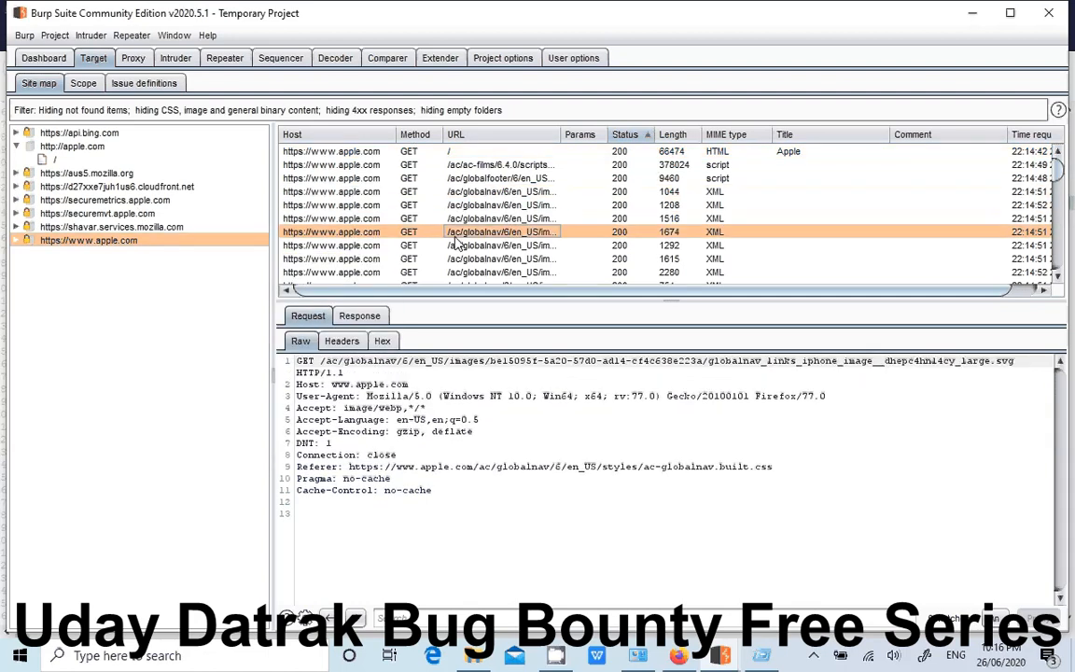
left_click(462, 247)
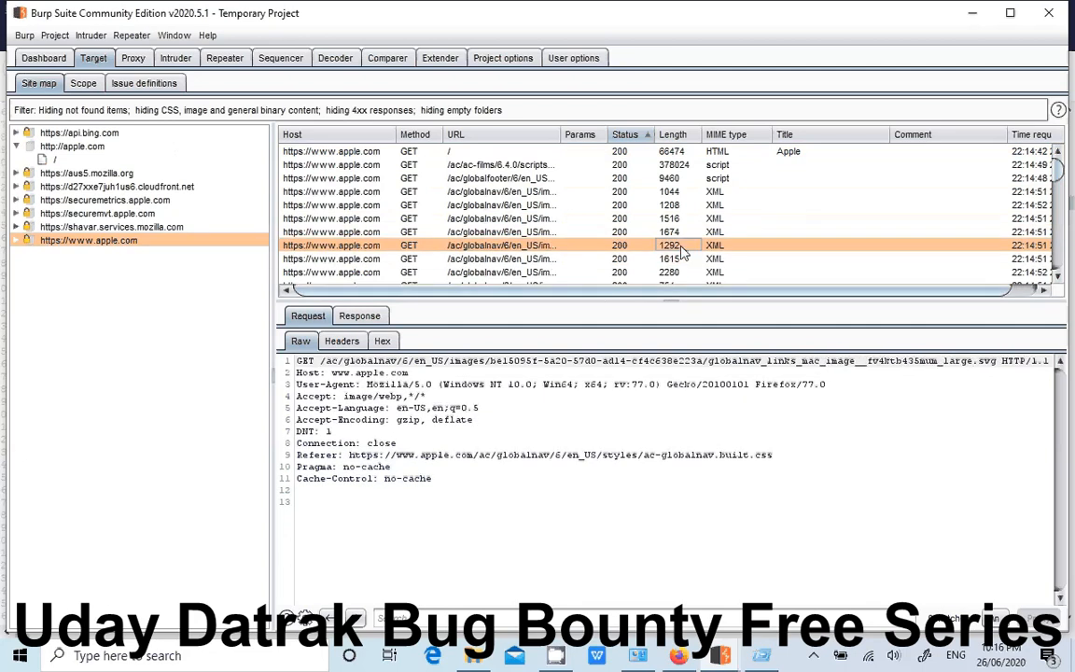
left_click(622, 218)
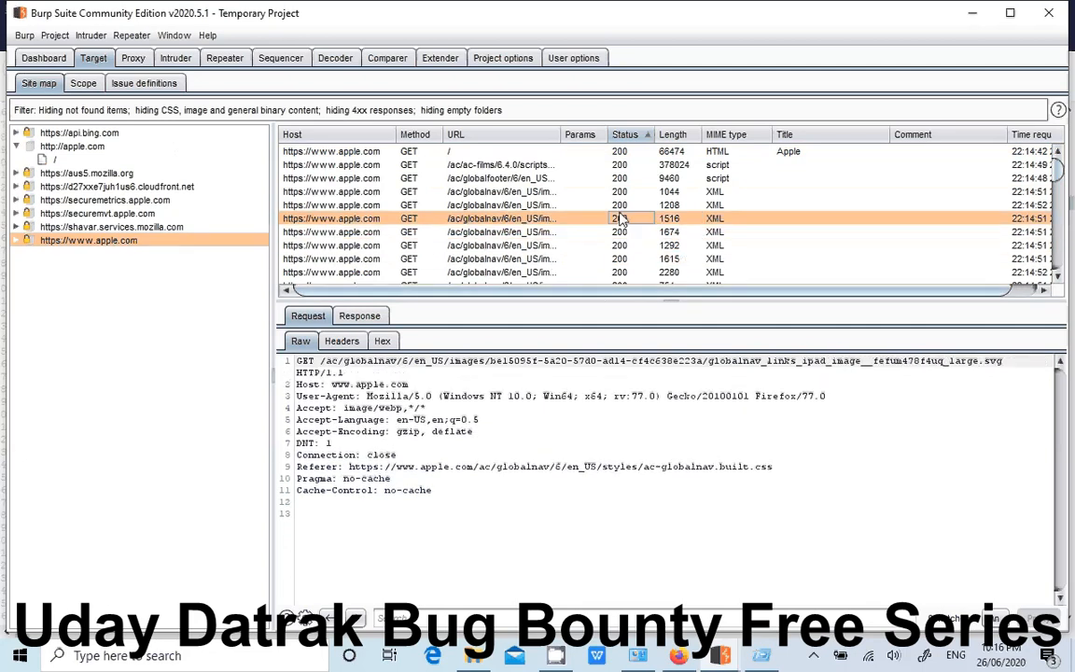
left_click(590, 285)
left_click(563, 254)
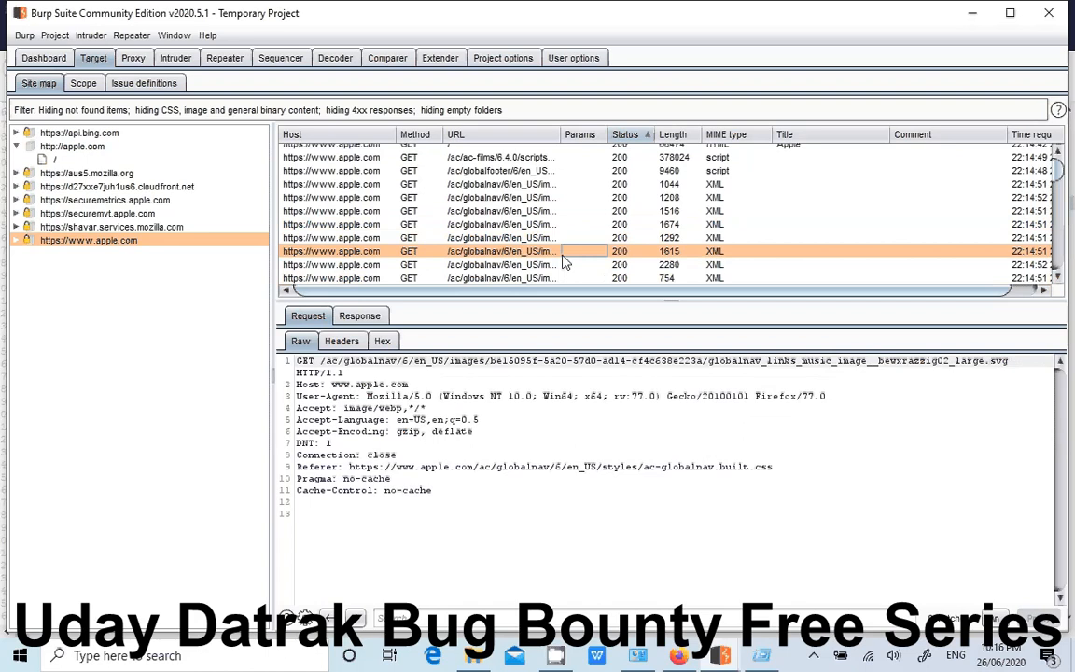
- Switch to Firefox and open a blank new tab next to the apple.com source page
left_click(972, 13)
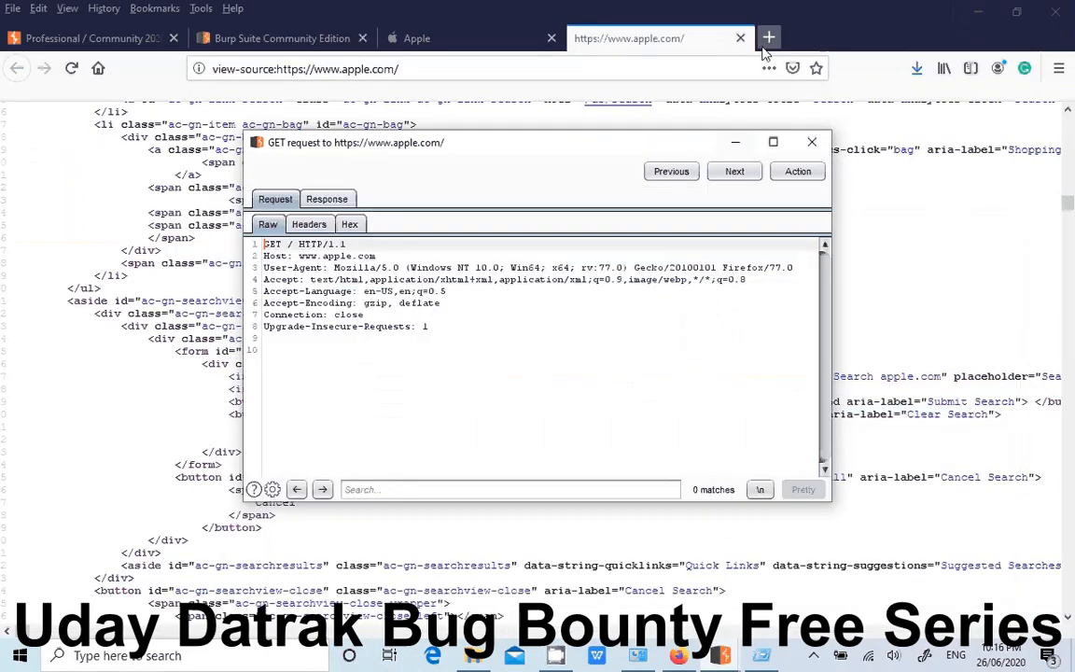
left_click(769, 38)
left_click(424, 39)
left_click(381, 71)
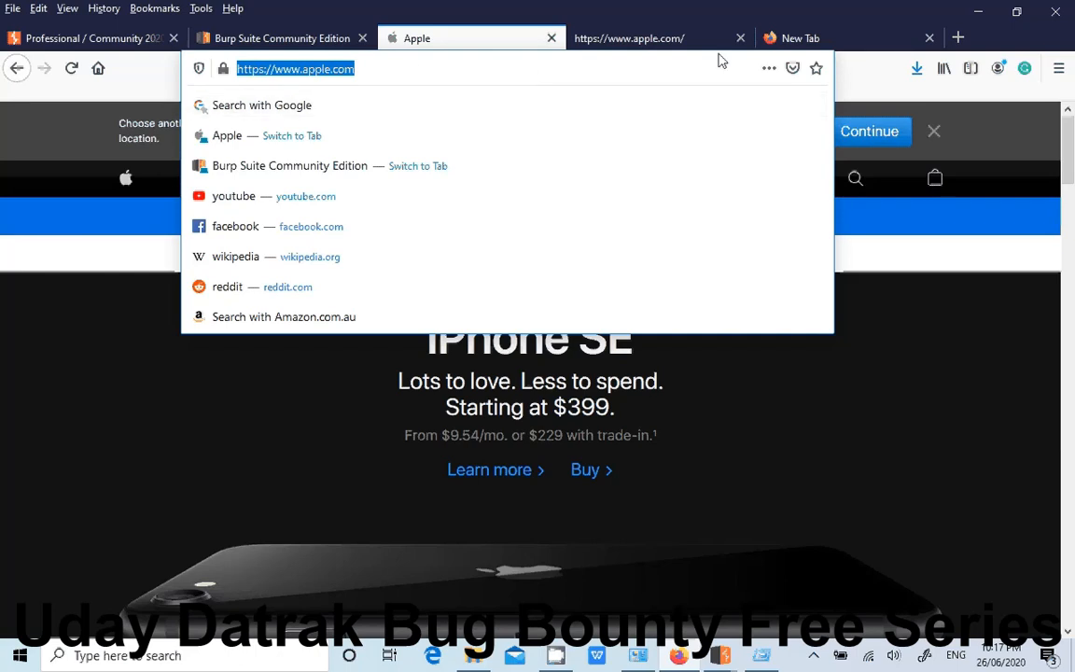
left_click(702, 42)
left_click(796, 35)
left_click(665, 67)
type("t")
key("BackSpace")
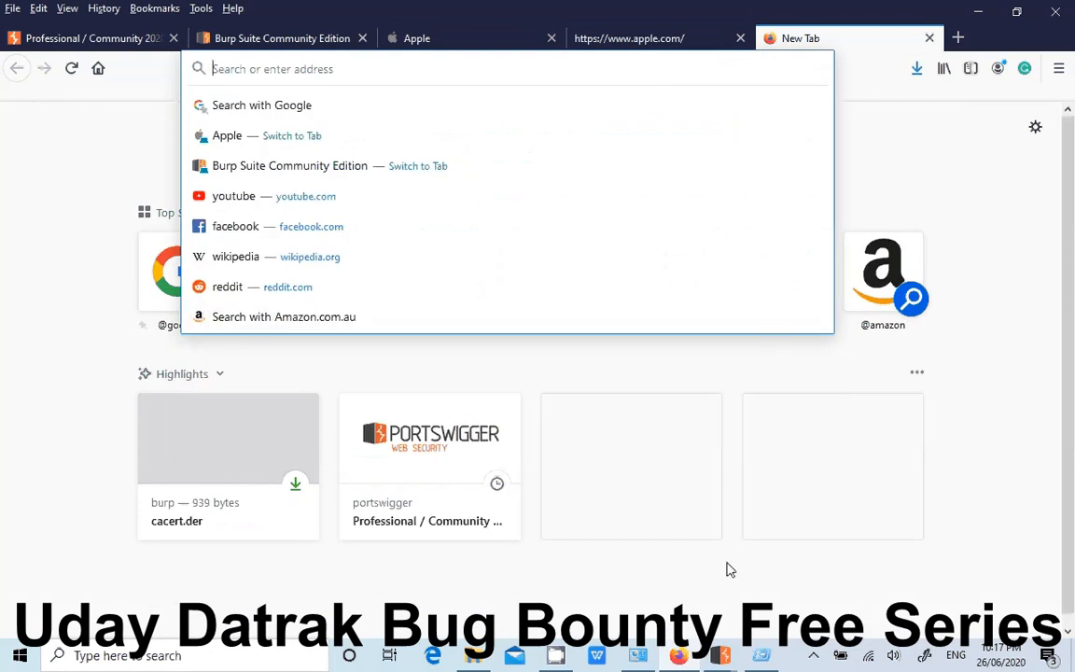
left_click(719, 655)
left_click(667, 581)
left_click(974, 12)
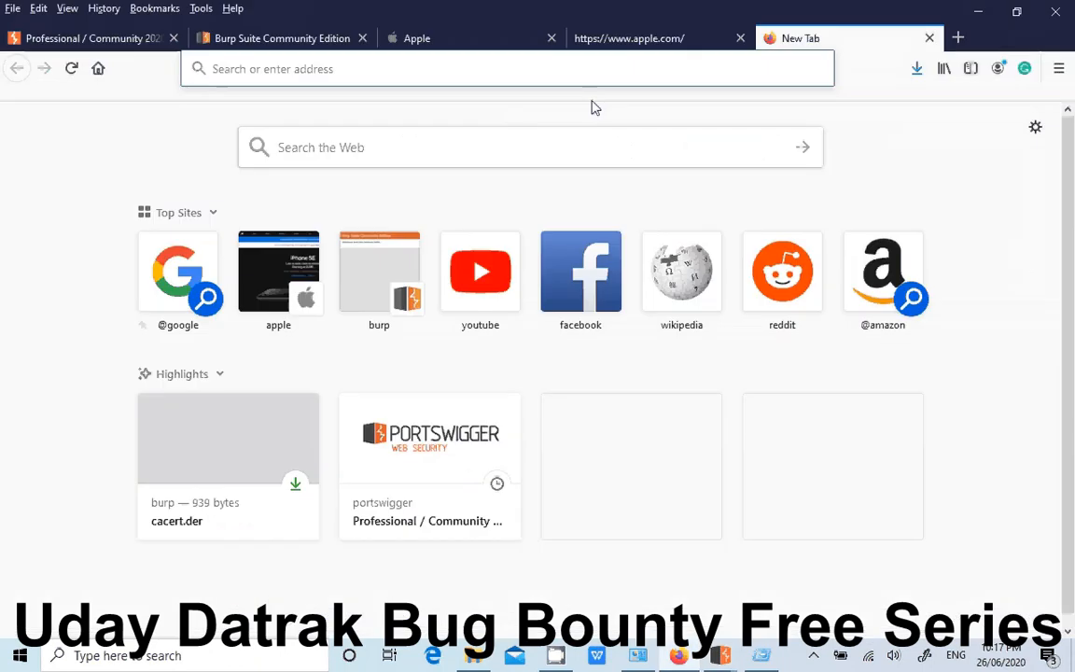
- Load about:config in the new tab and accept the risk warning for the advanced preferences
left_click(538, 70)
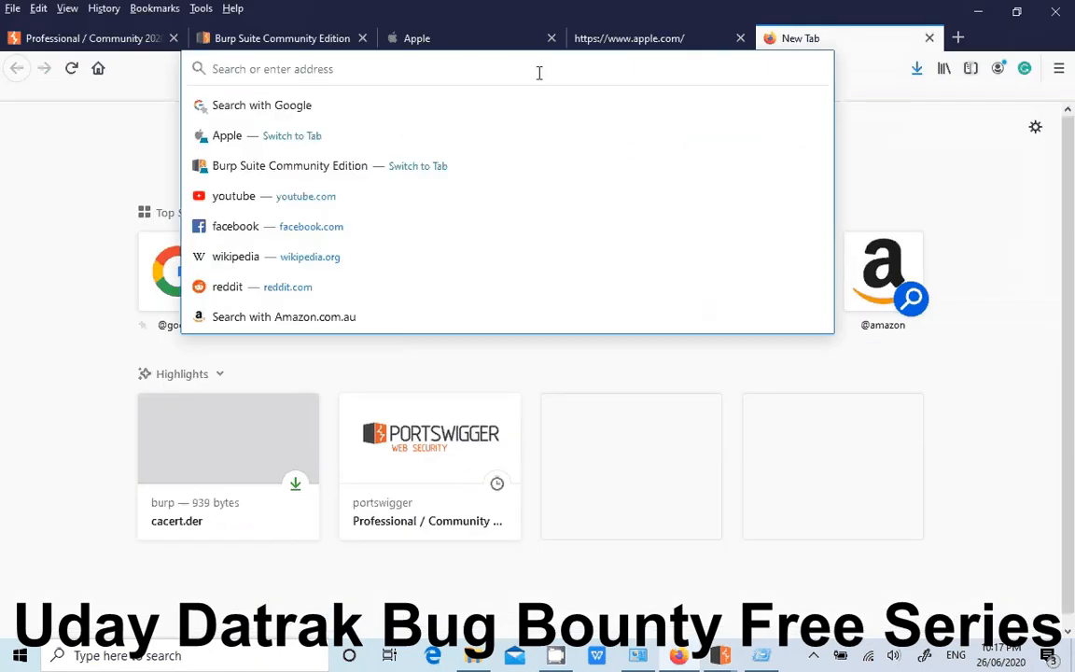
type("about:config")
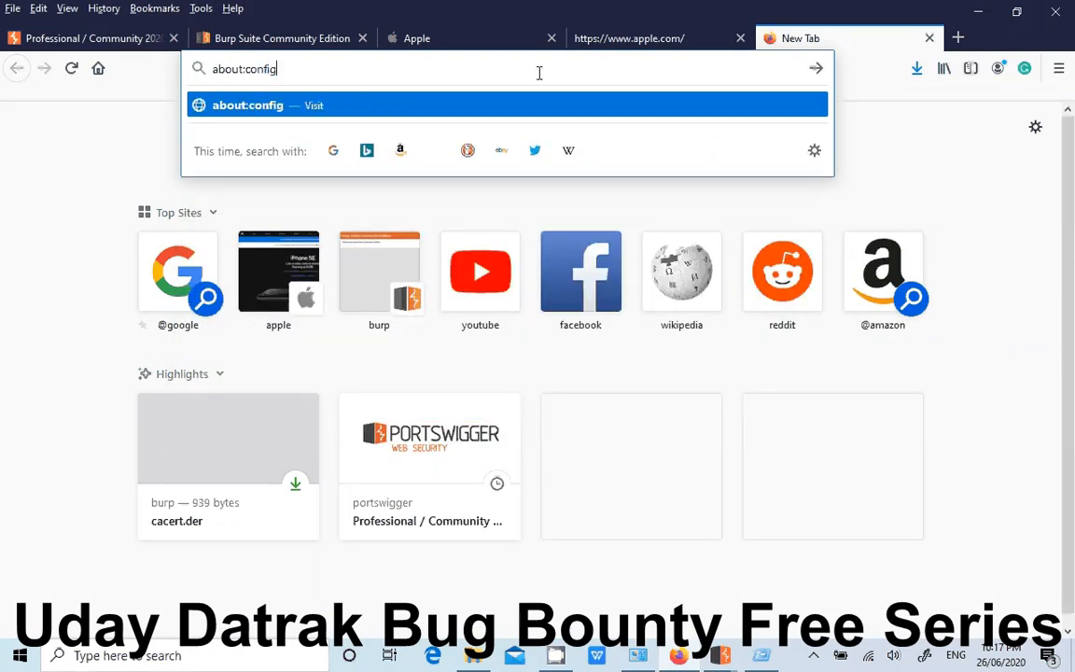
key("Return")
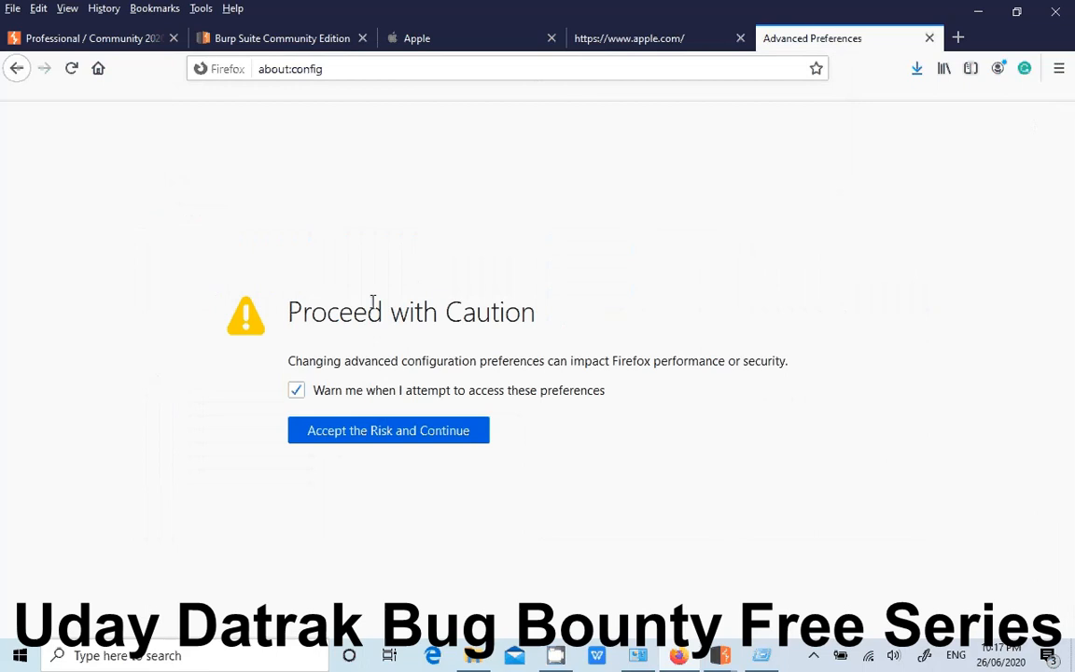
left_click(378, 438)
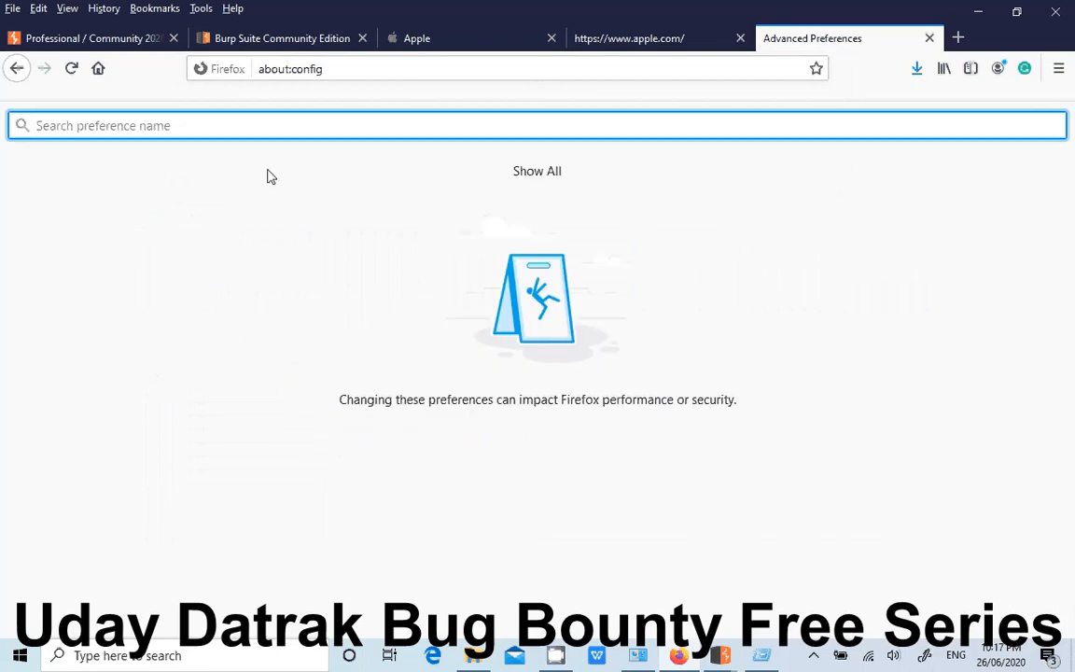
- Search the preferences for "hijack" and set network.proxy.allow_hijacking_localhost to true
type("hijack")
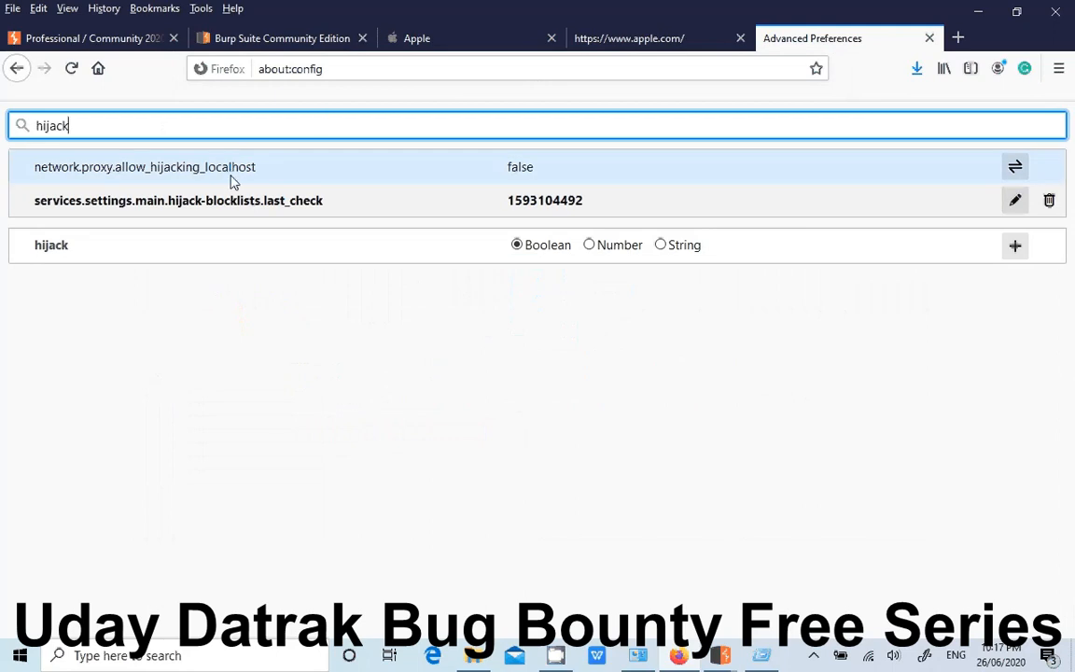
double_click(508, 176)
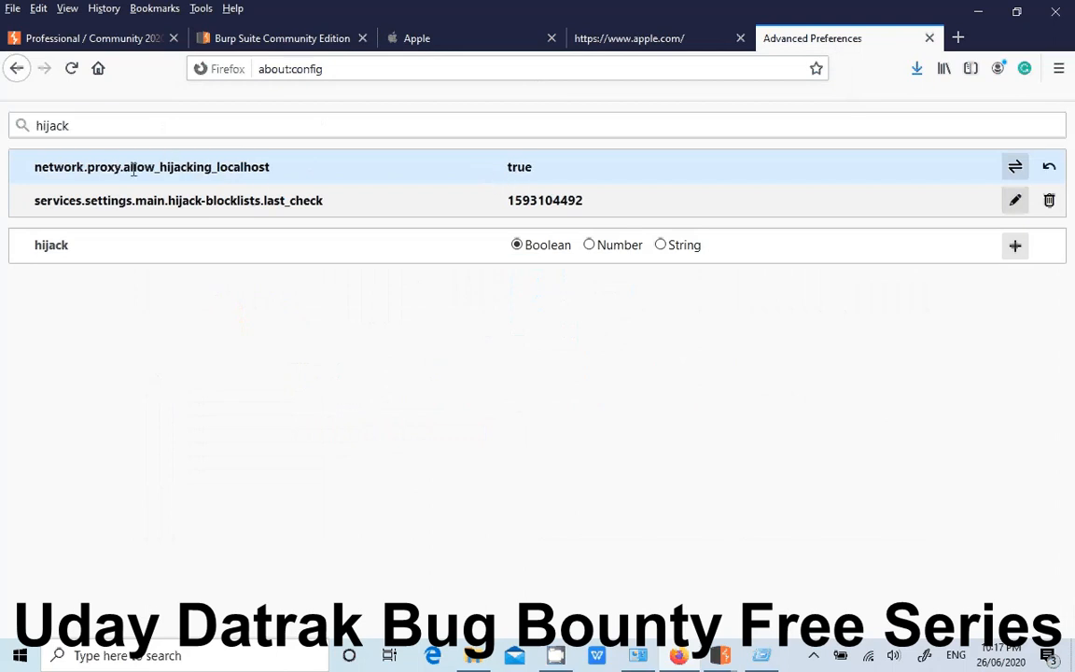
left_click_drag(114, 169, 199, 172)
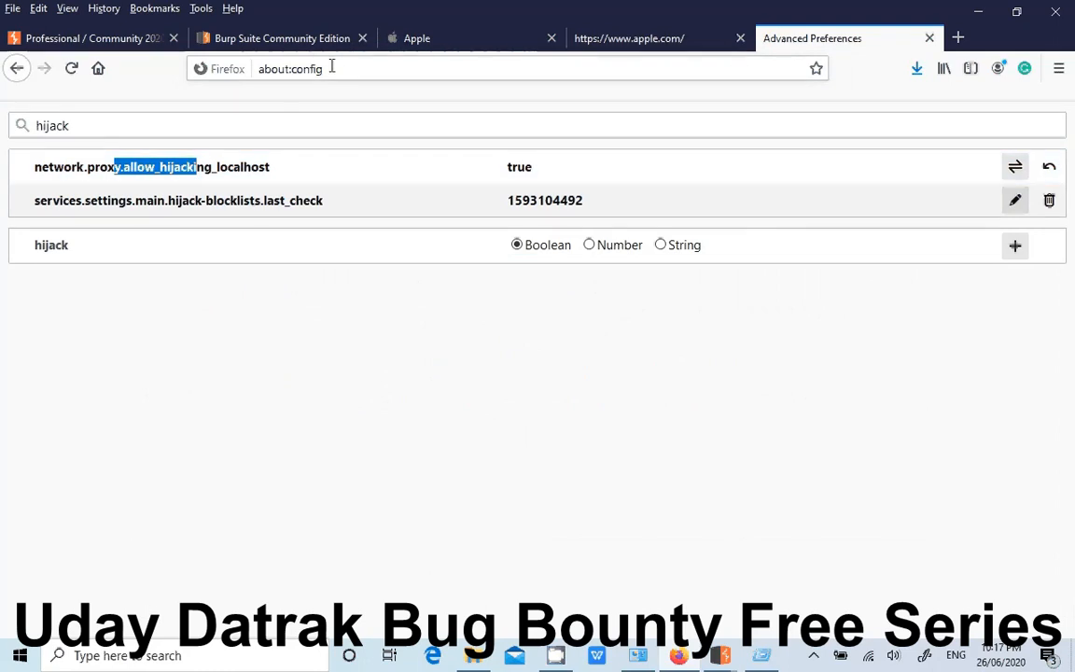
left_click_drag(217, 168, 277, 171)
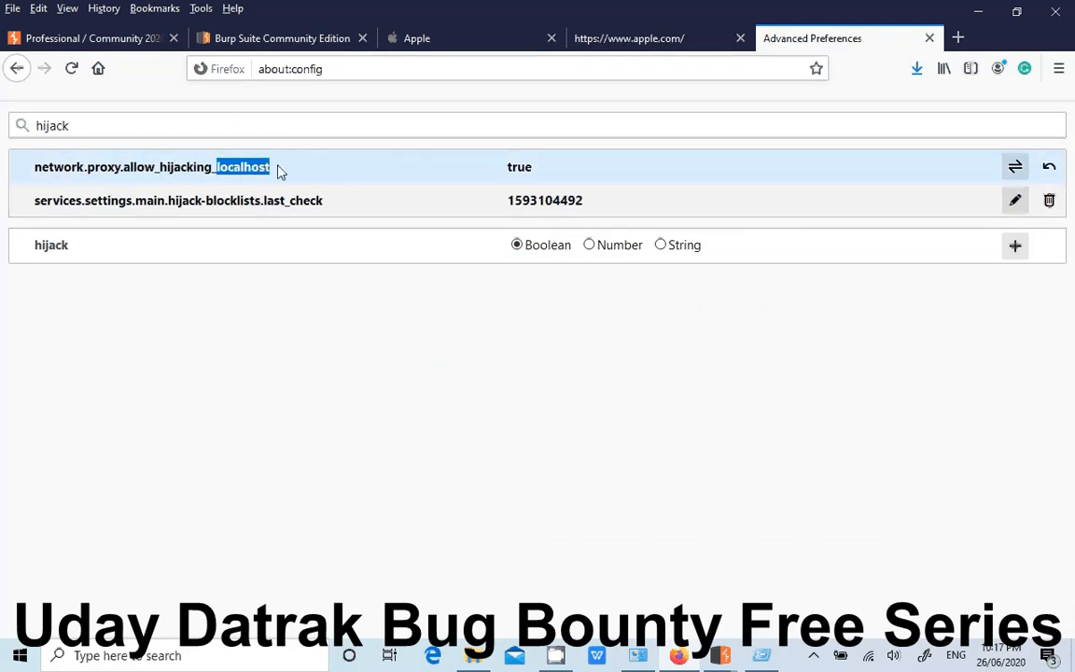
left_click(725, 656)
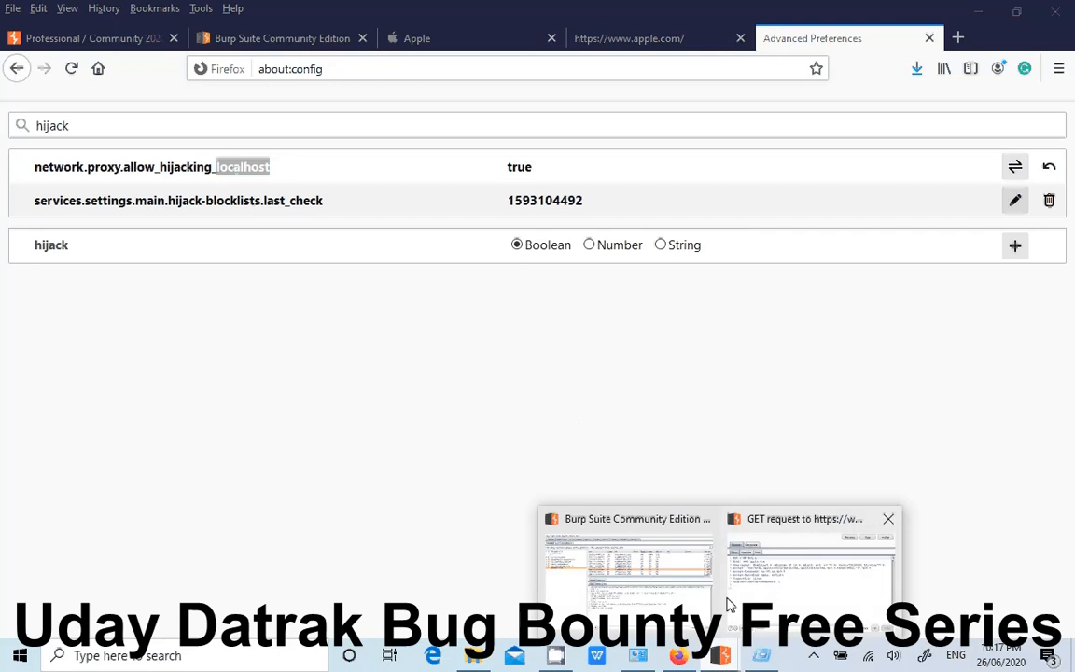
left_click(660, 579)
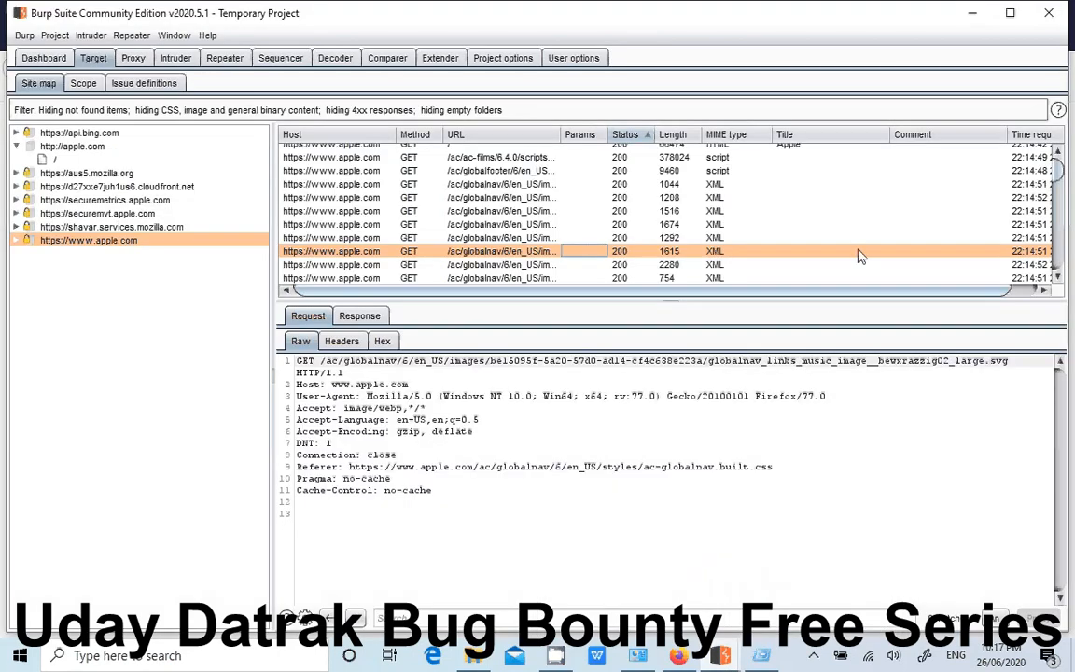
left_click(974, 11)
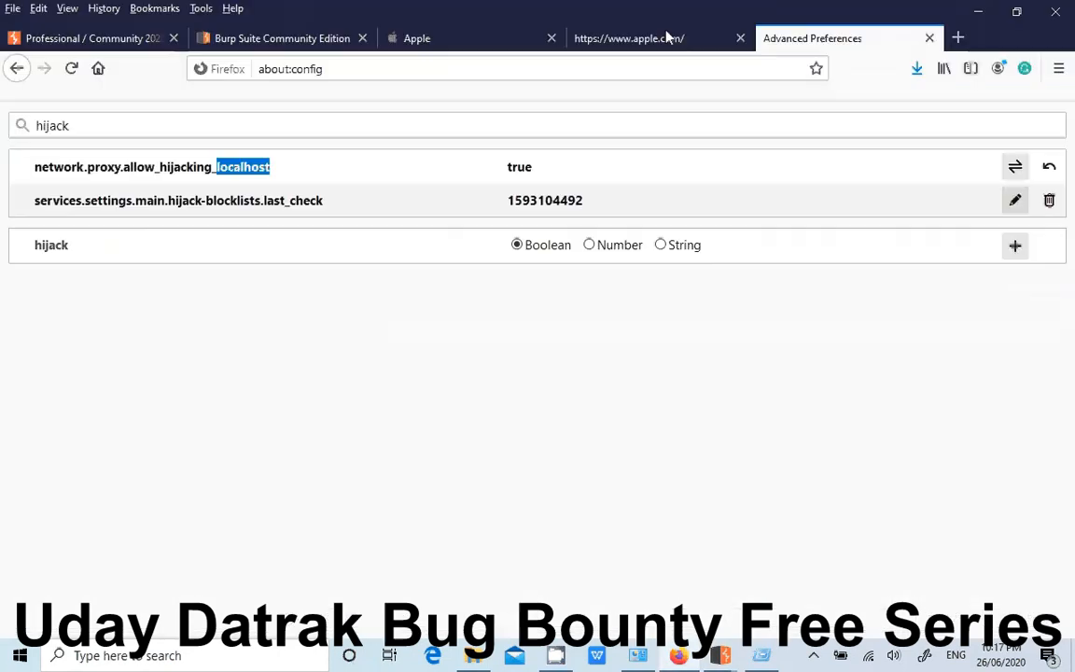
- Close the advanced preferences, apple.com source and Apple home page tabs
left_click(929, 38)
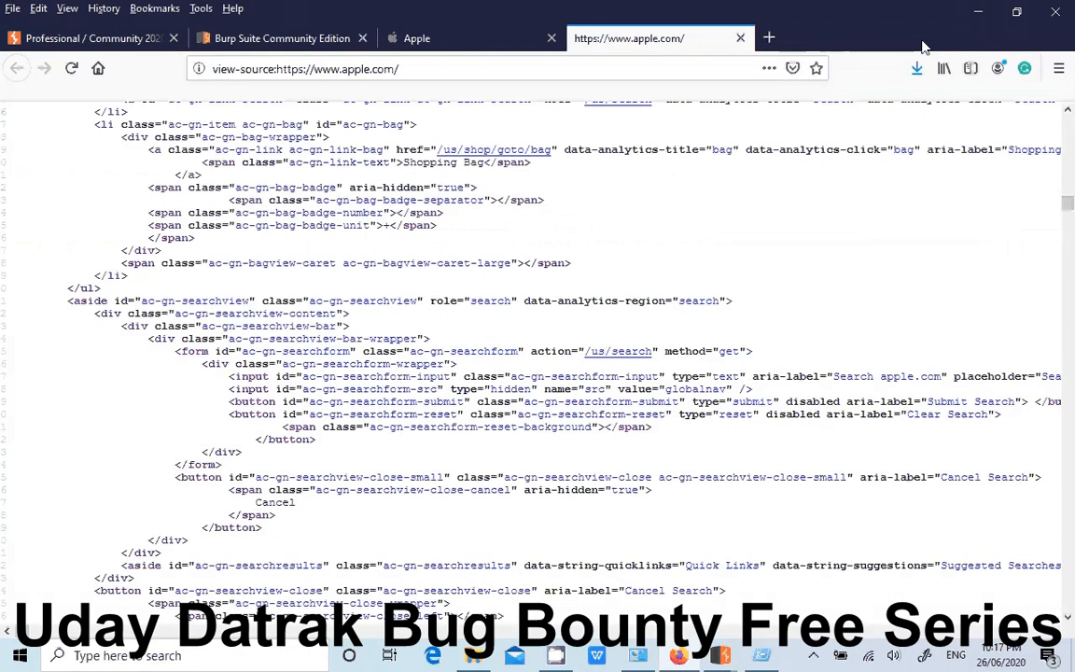
left_click(740, 38)
left_click(552, 37)
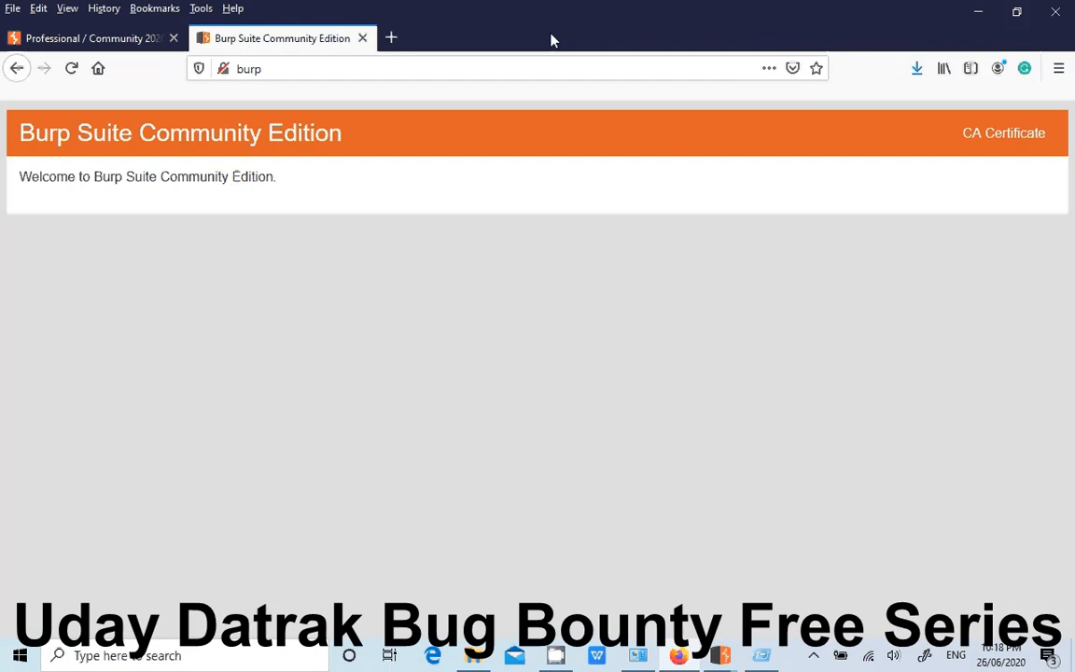
- Switch to Burp Suite and exit it, confirming the closure of all its windows, including the separate GET request window
mouse_move(720, 658)
left_click(701, 544)
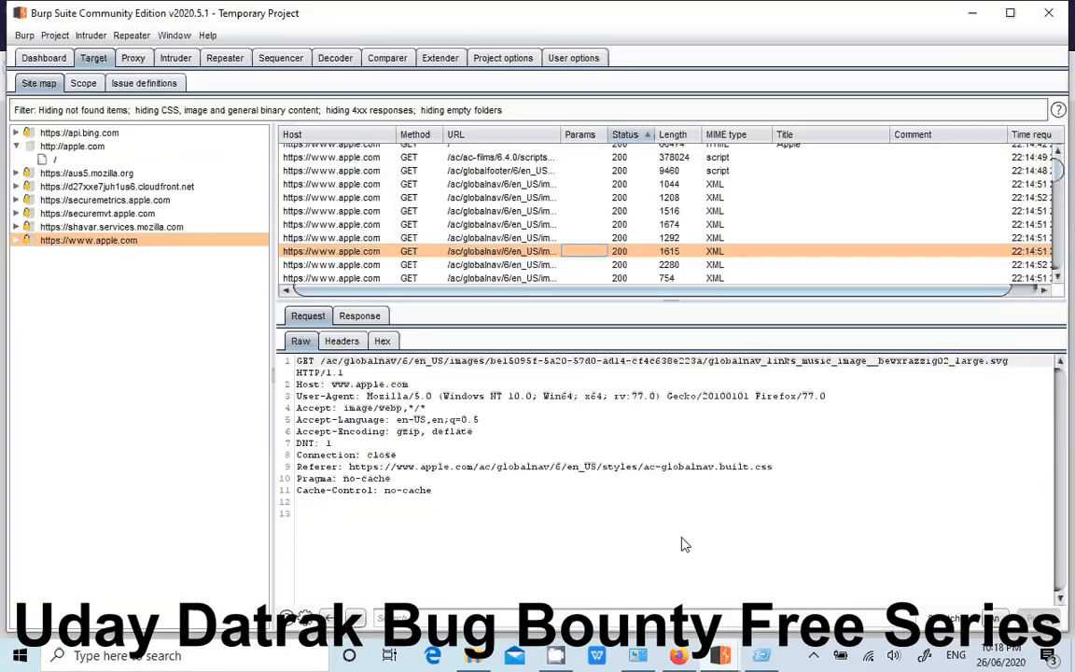
left_click(1054, 11)
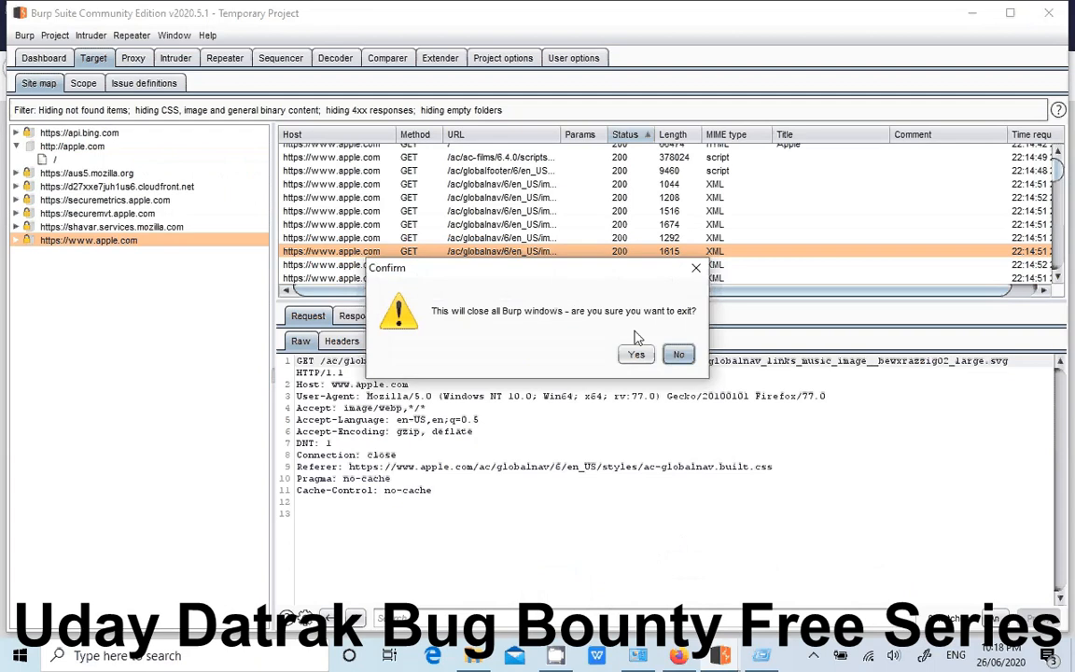
left_click(636, 353)
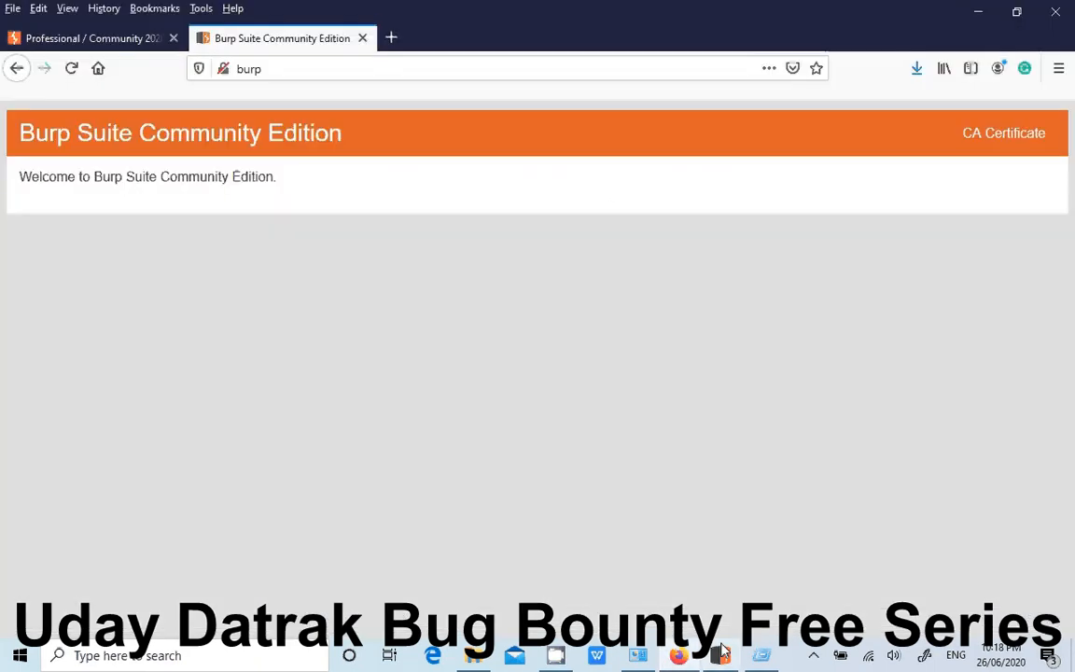
left_click(723, 657)
left_click(812, 142)
- Restart Firefox by closing its two remaining tabs and relaunching it from the desktop, declining to make it the default browser
left_click(362, 39)
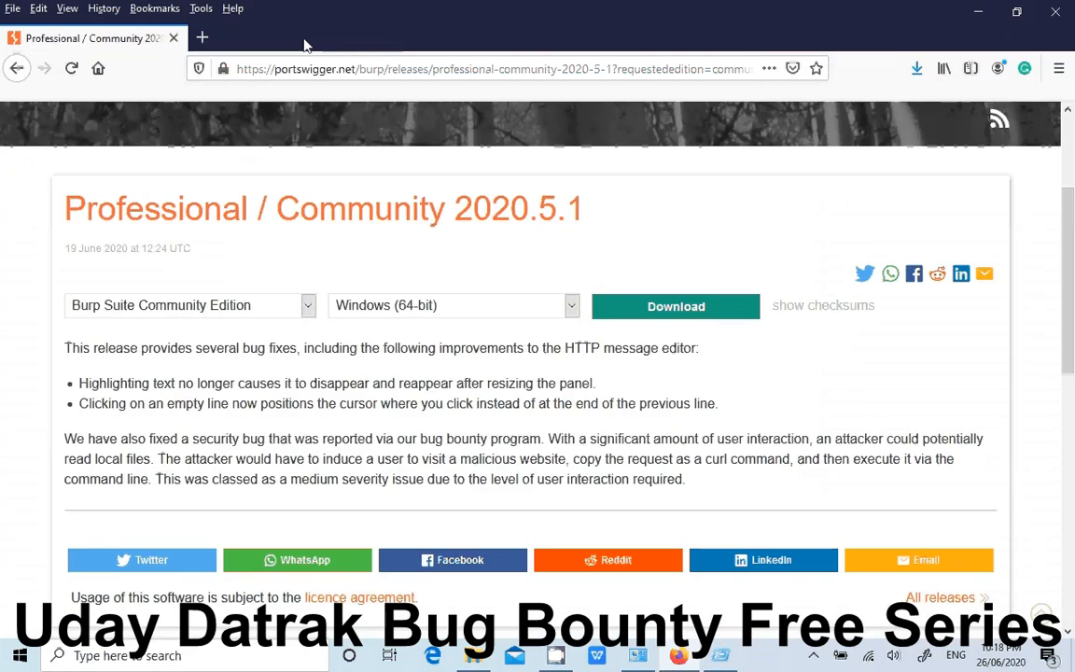
left_click(174, 38)
key("super+r")
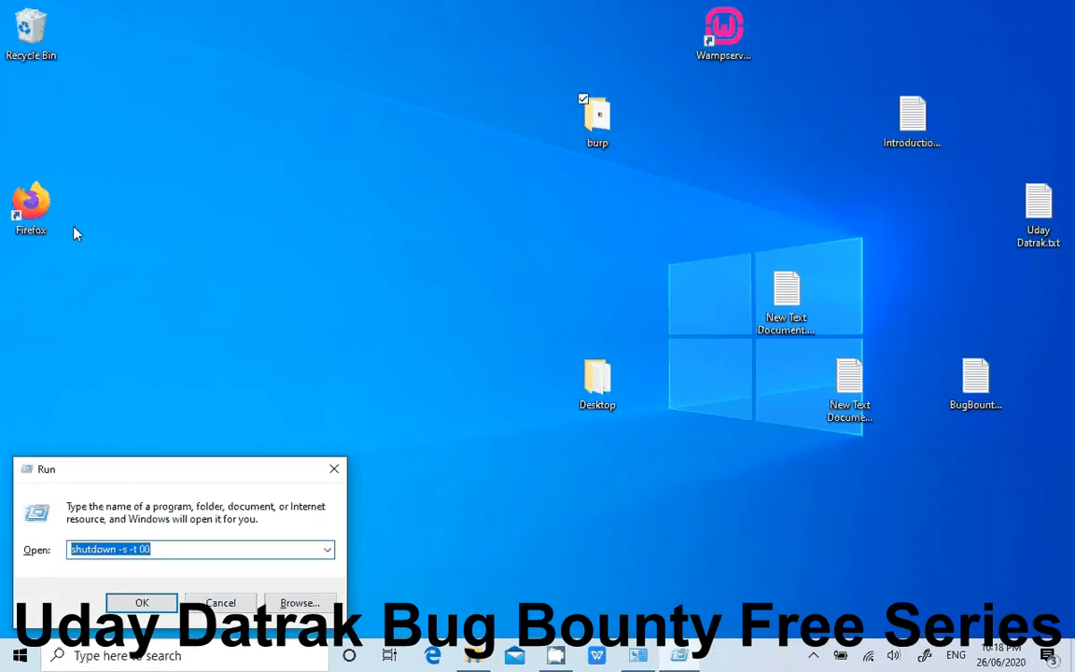
left_click(34, 224)
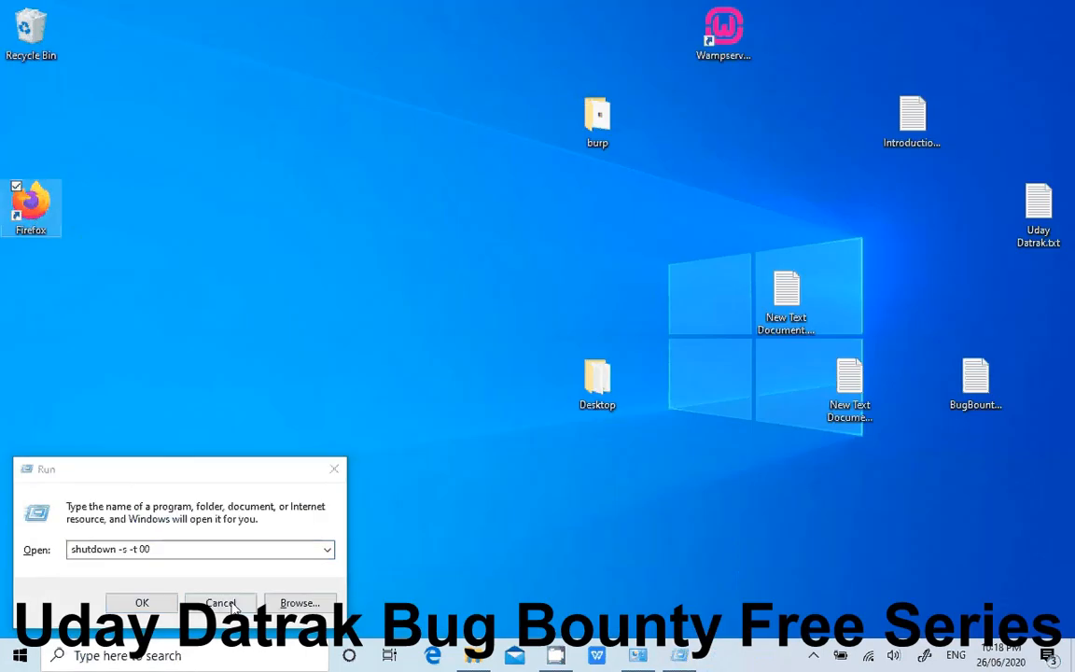
left_click(221, 603)
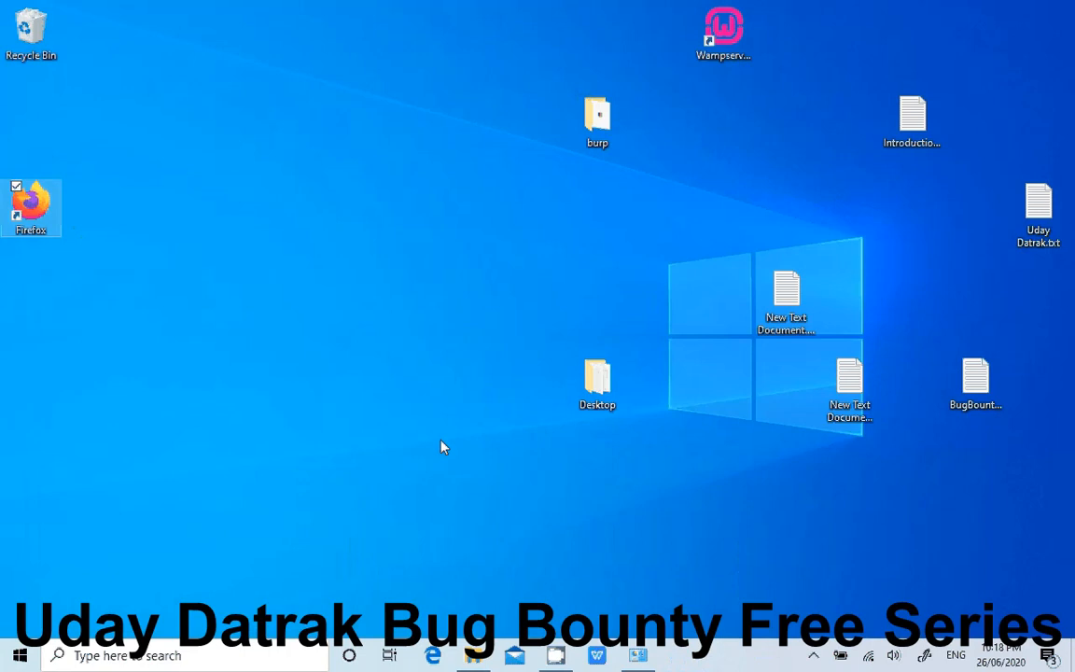
key("Return")
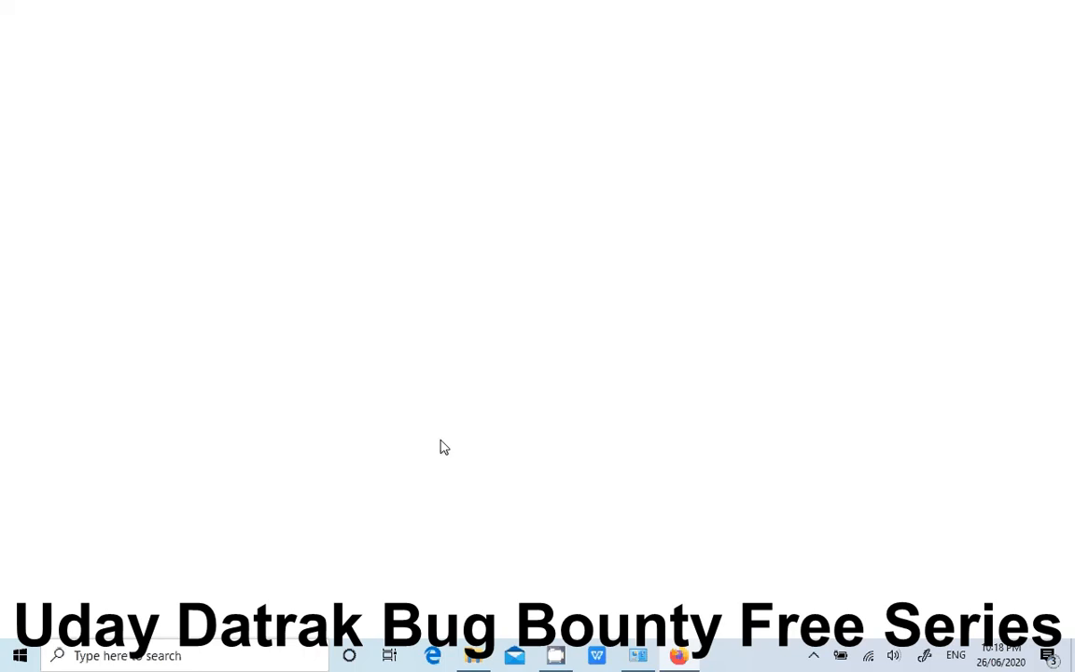
left_click(273, 74)
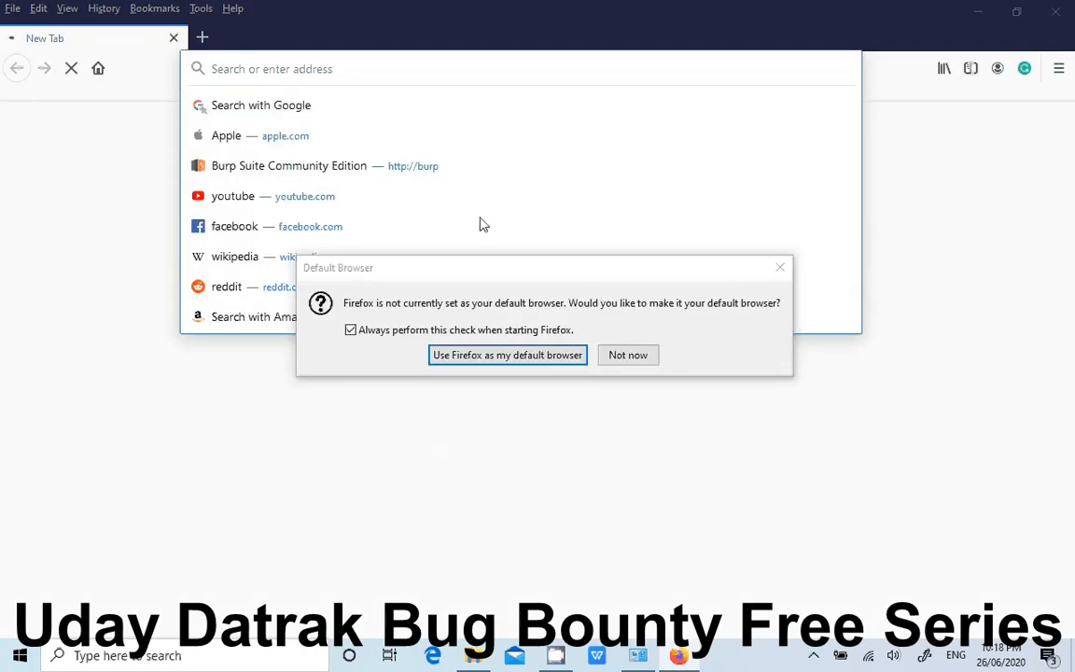
left_click(627, 355)
- Test browsing with Burp Suite closed by searching for "googel." from the address bar, and read the loaded page
left_click(283, 65)
left_click(283, 67)
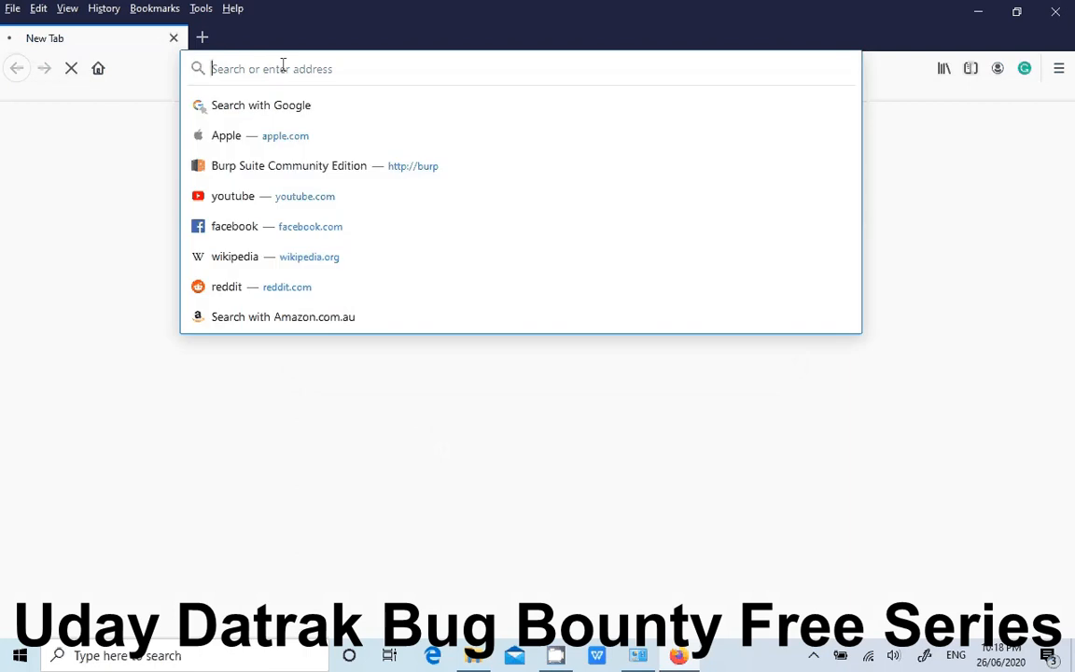
type("googel.")
key("Return")
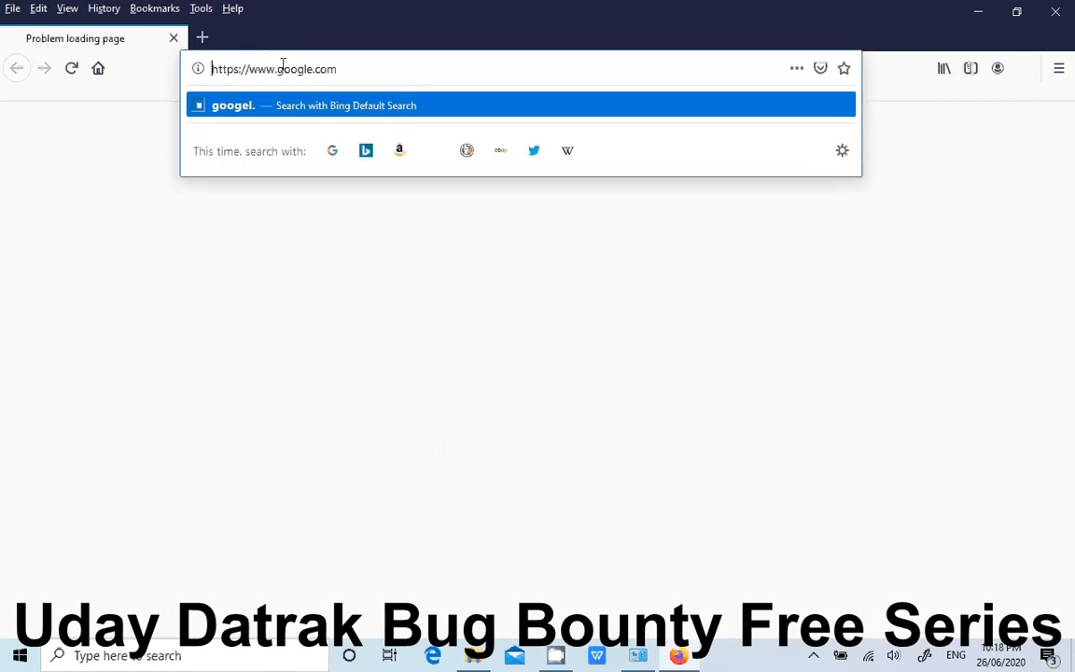
double_click(283, 69)
key("Return")
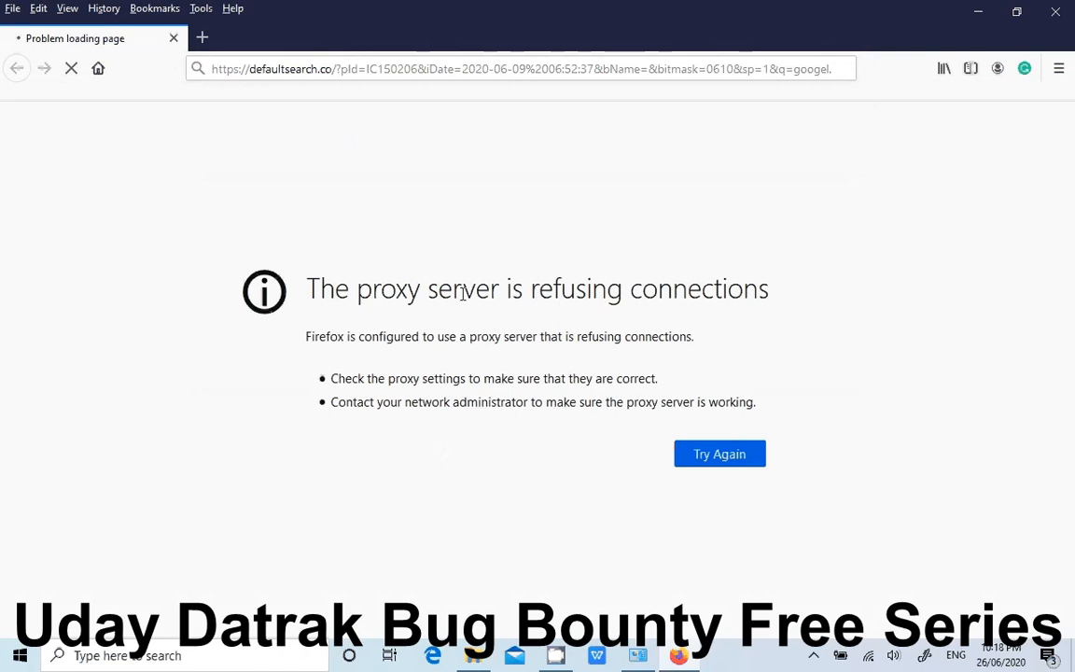
left_click_drag(555, 288, 453, 289)
- Find the proxy settings in Firefox's options and review the manual localhost proxy on port 7878, accepting the connection settings as they are
left_click(216, 8)
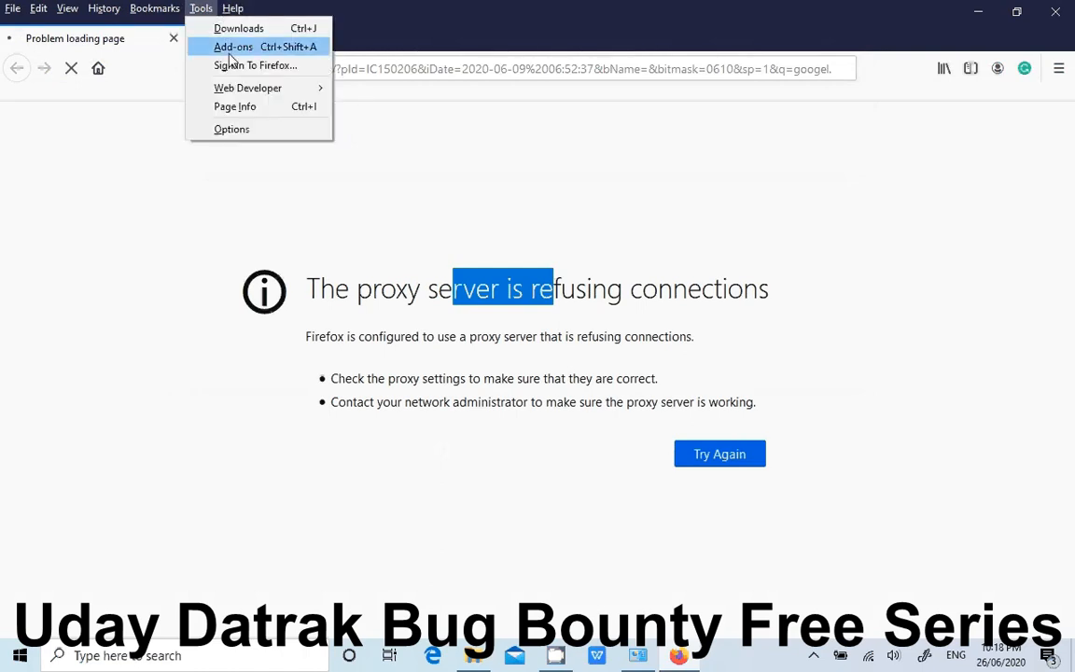
left_click(240, 130)
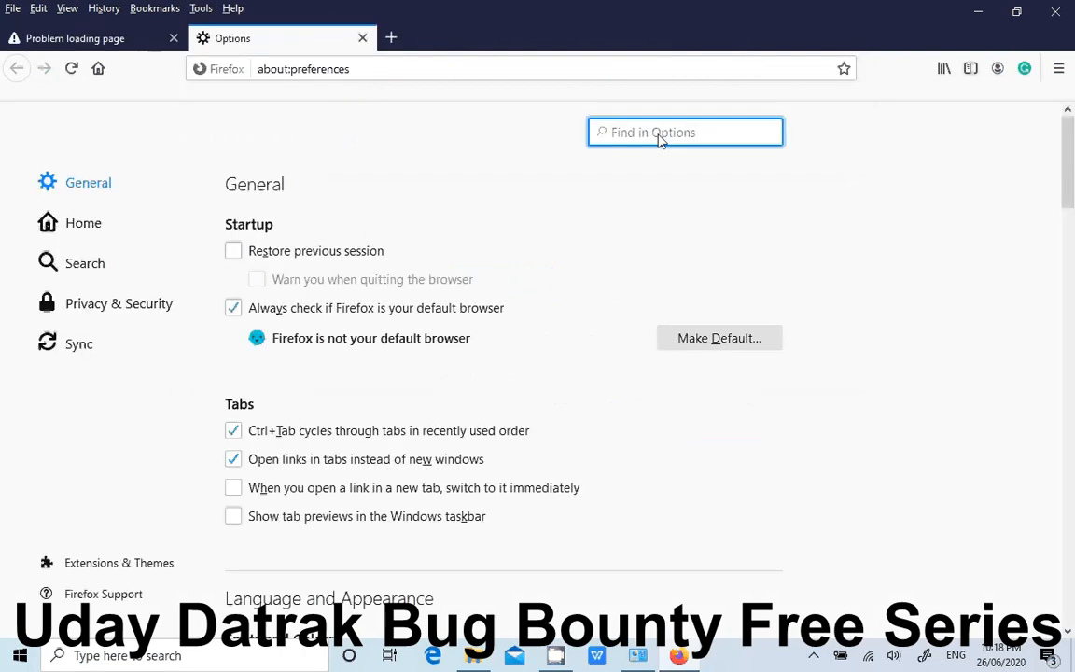
type("proxy")
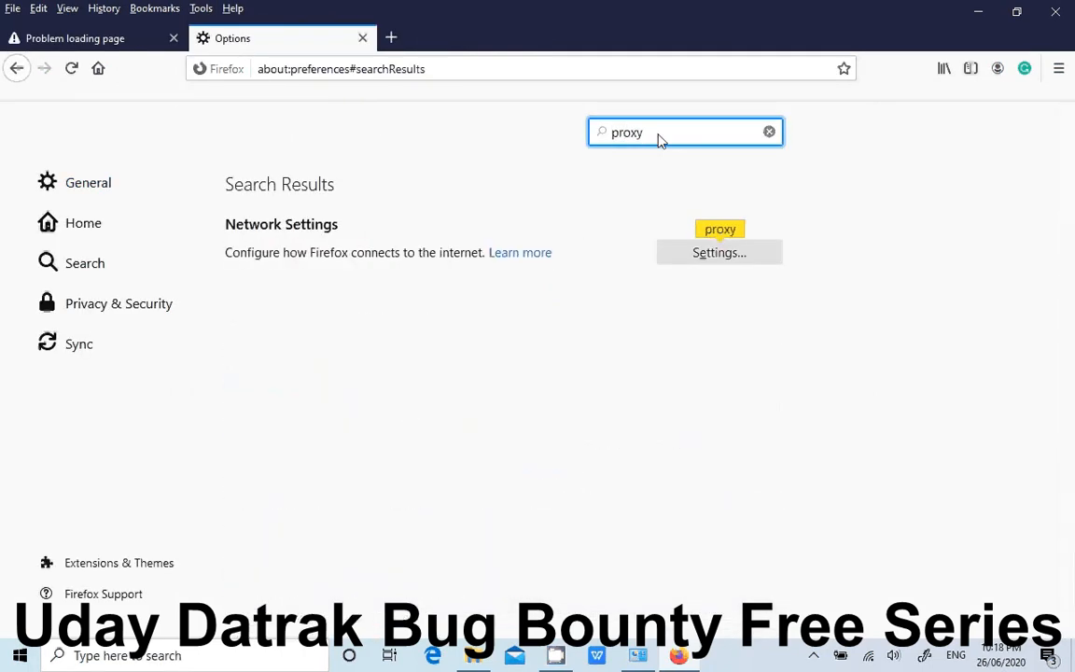
left_click(754, 258)
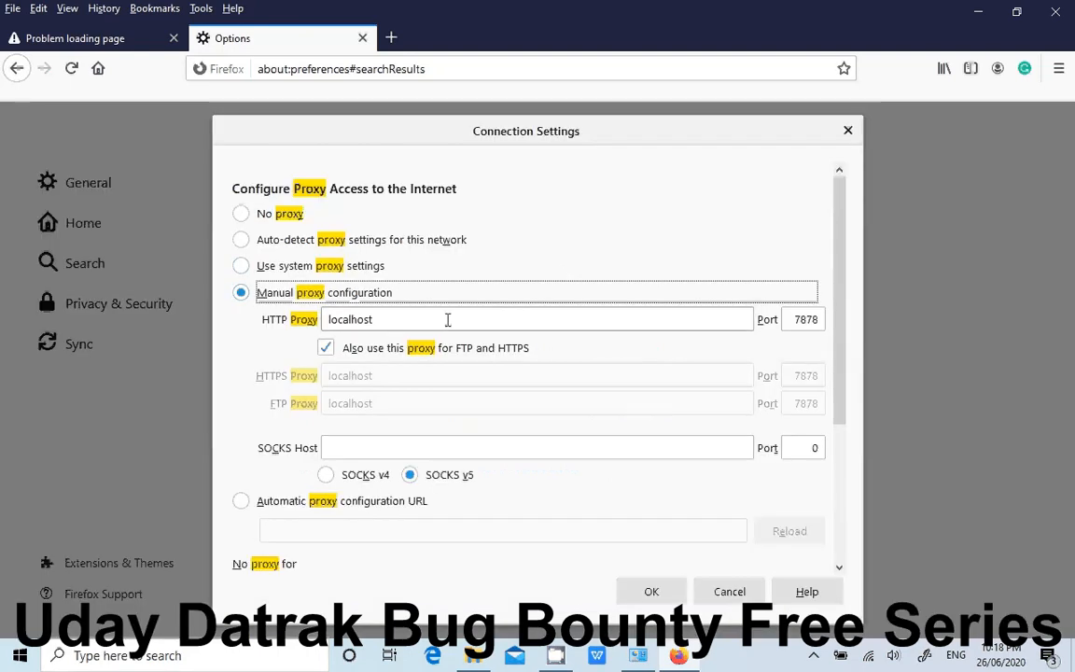
double_click(805, 319)
left_click(653, 589)
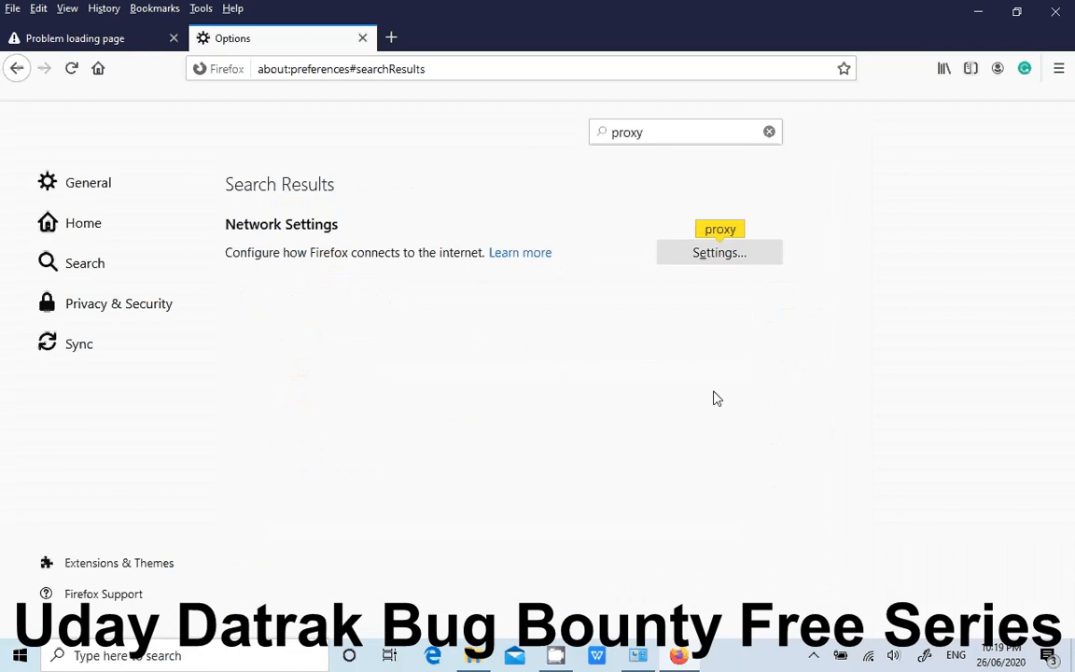
left_click(715, 261)
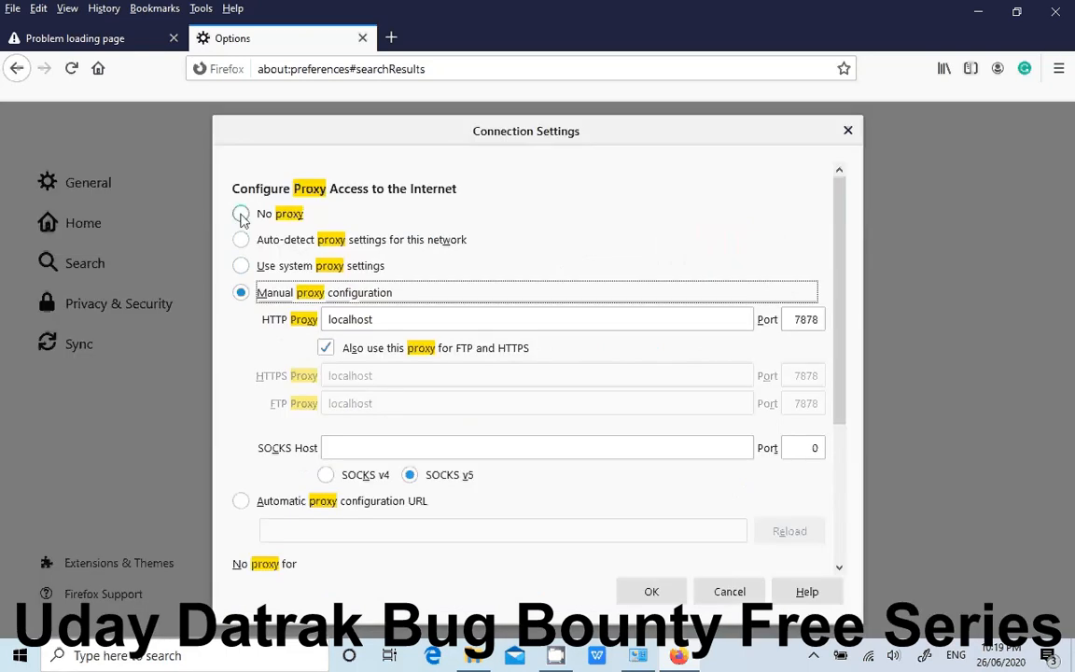
left_click(652, 591)
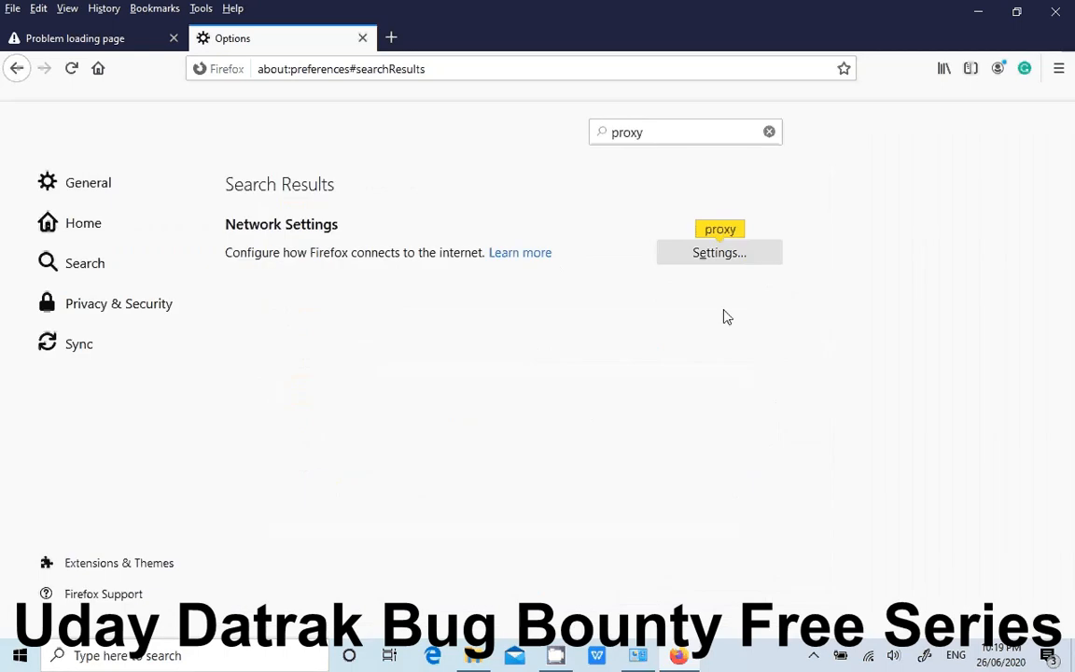
- Switch to Burp Suite Community Edition by launching it with a temporary project, and turn off proxy interception
left_click(978, 12)
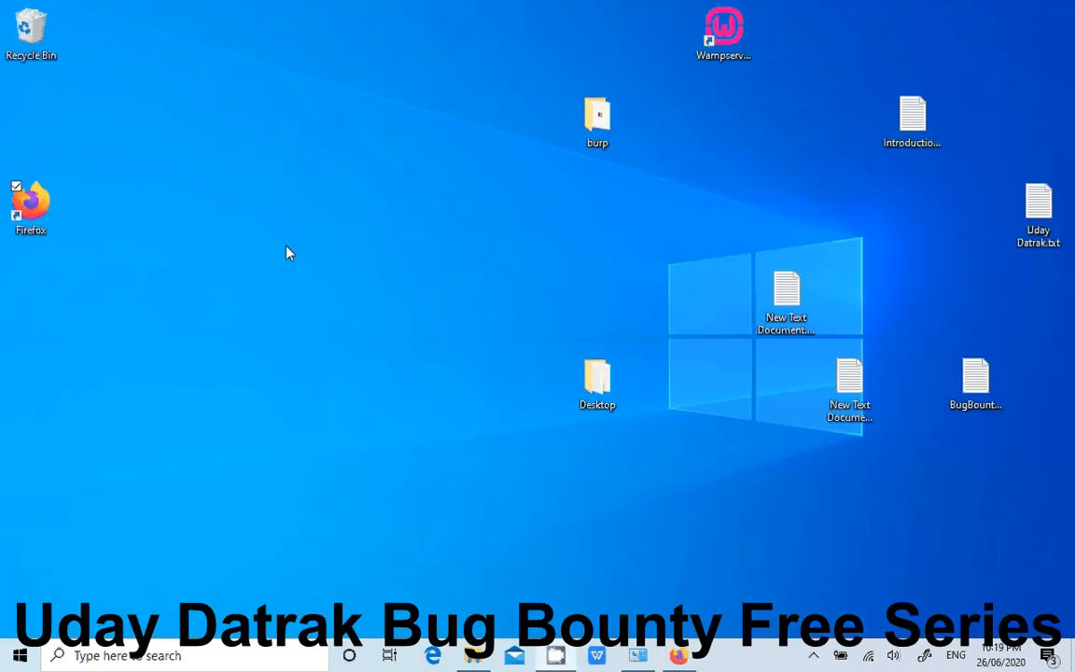
left_click(95, 649)
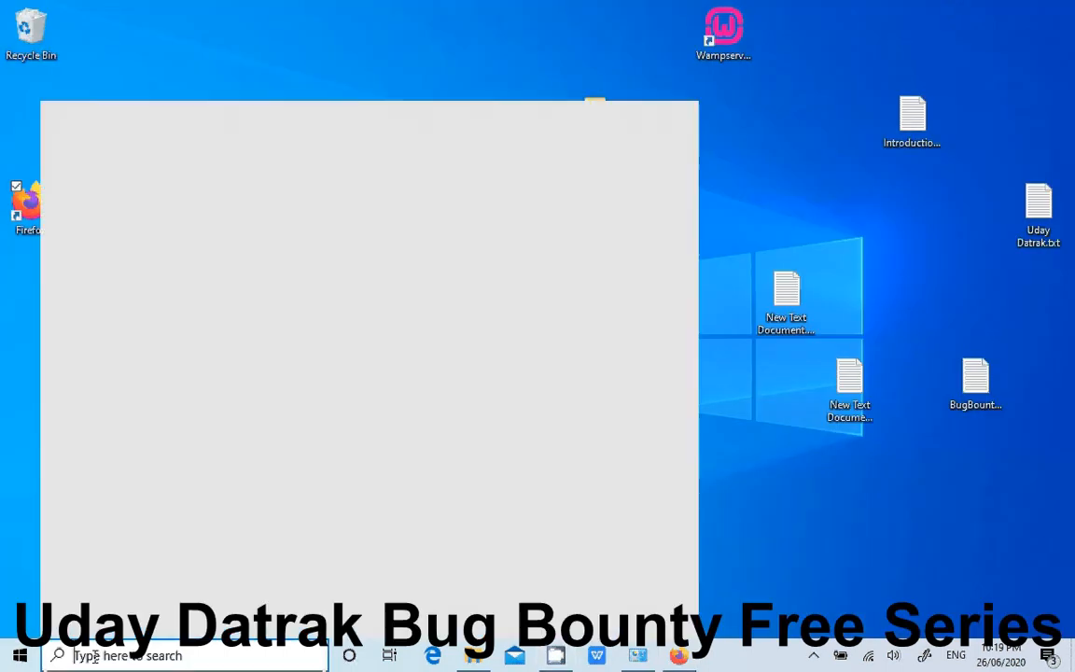
type("burp")
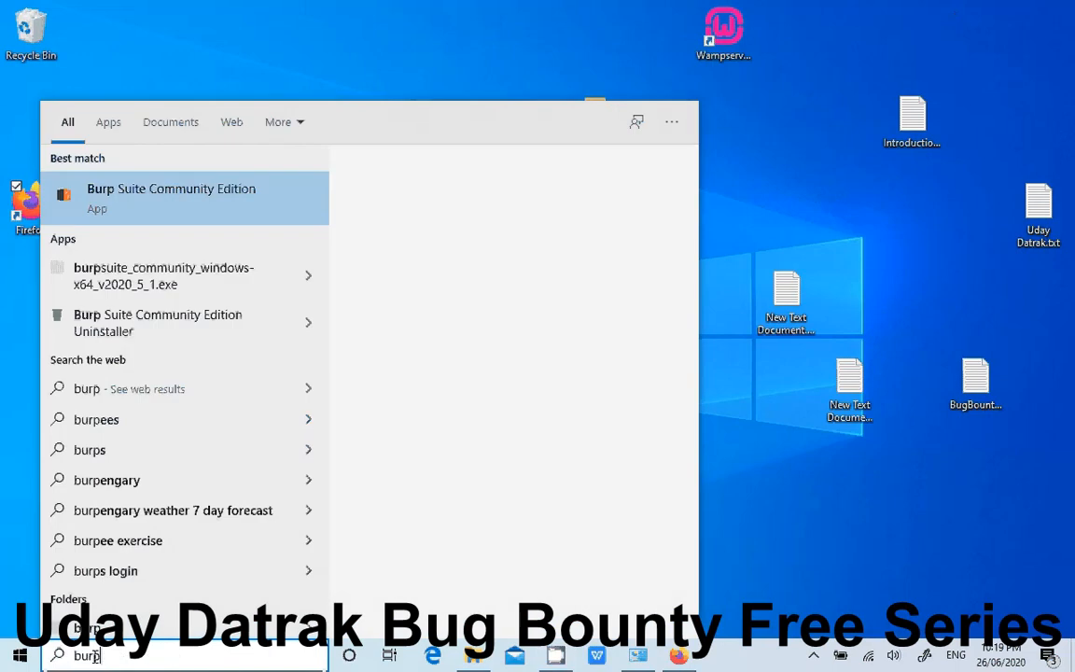
left_click(149, 197)
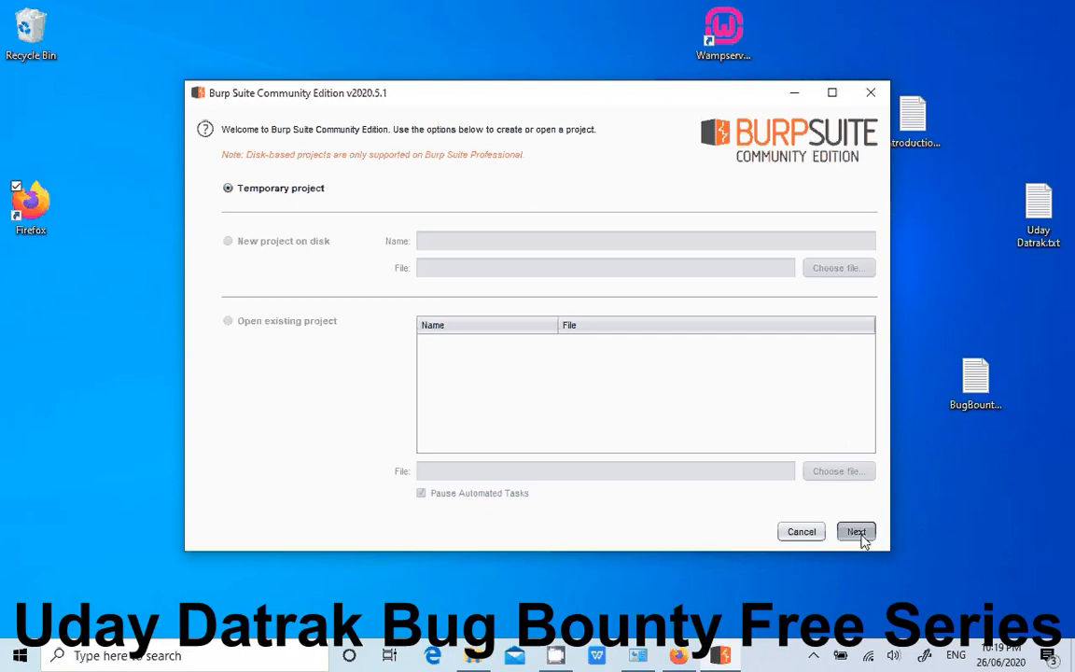
left_click(859, 533)
left_click(860, 538)
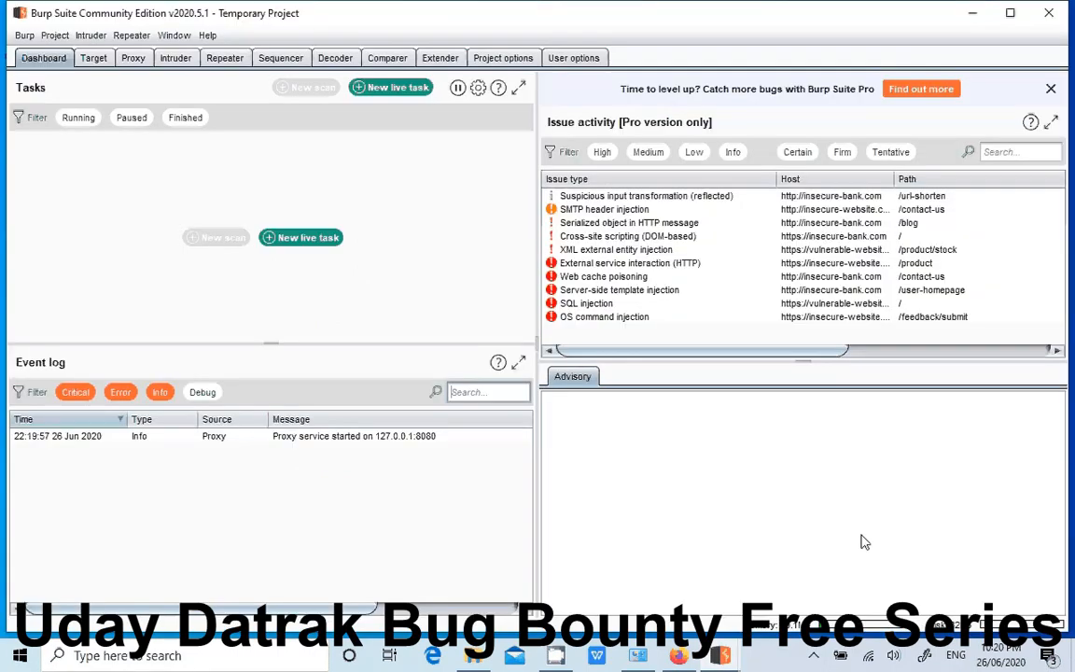
left_click(131, 59)
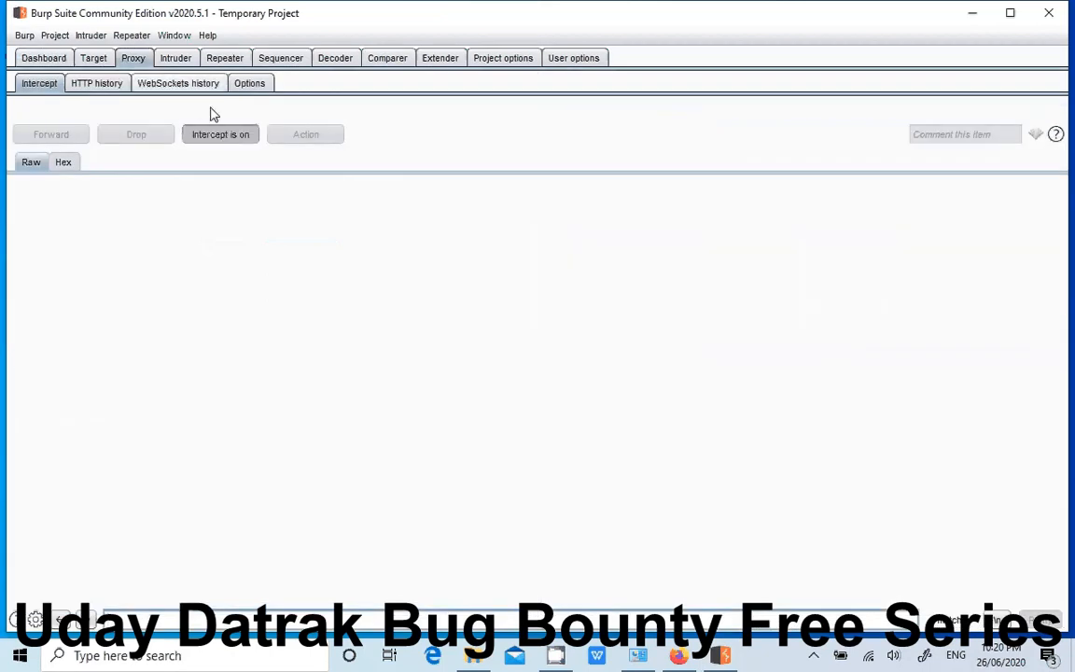
left_click(208, 140)
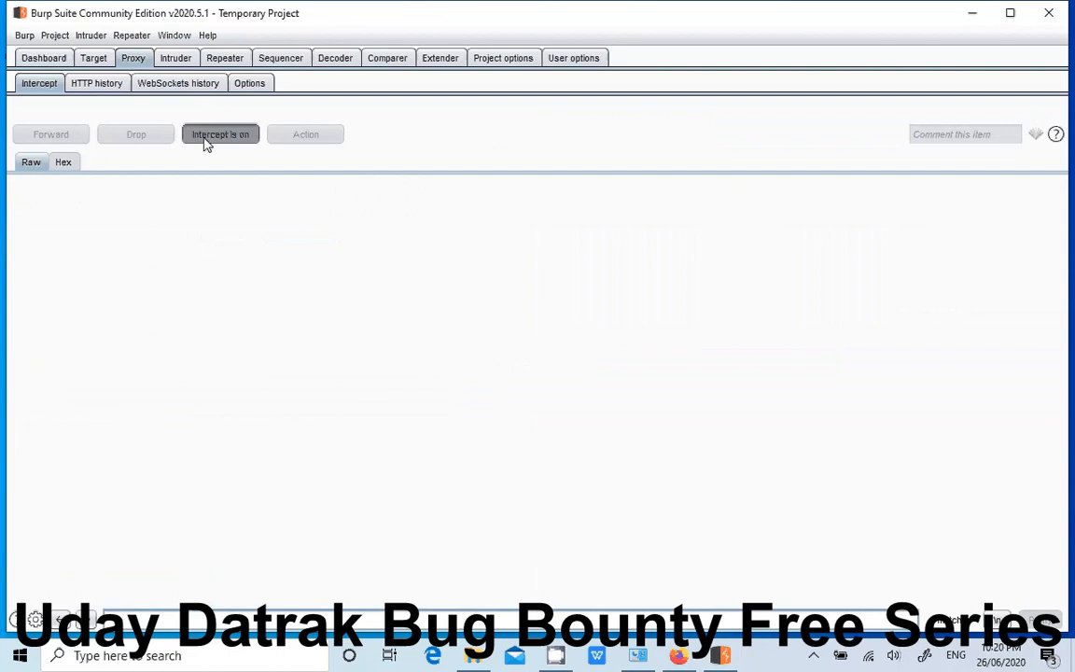
- Edit the existing proxy listener to bind to port 7878 on all interfaces, and confirm the change
left_click(268, 84)
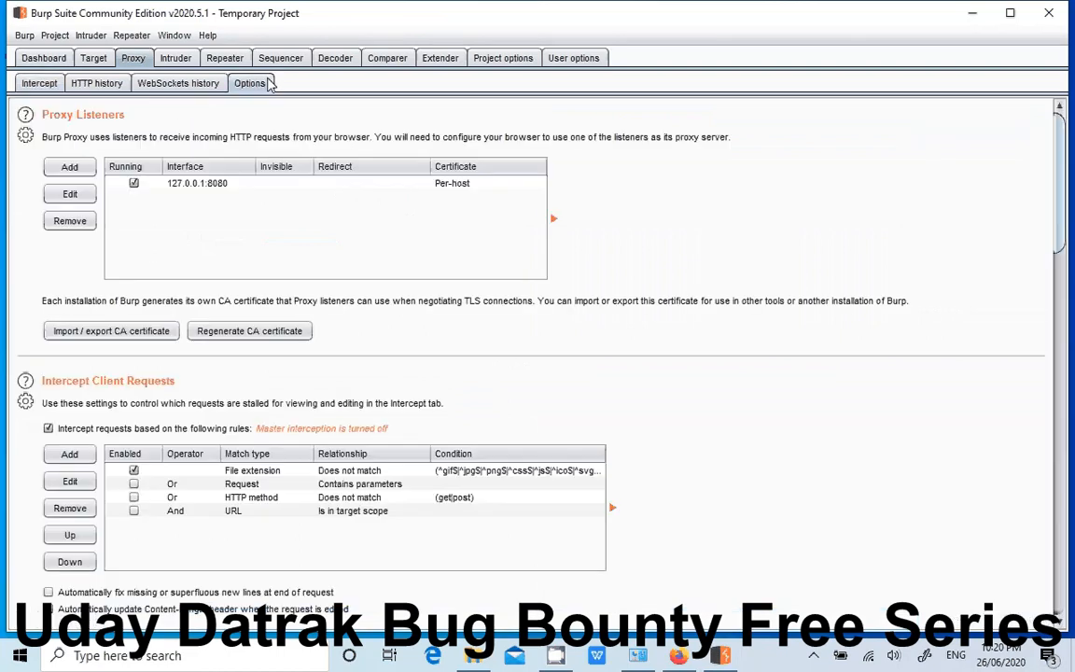
left_click(168, 183)
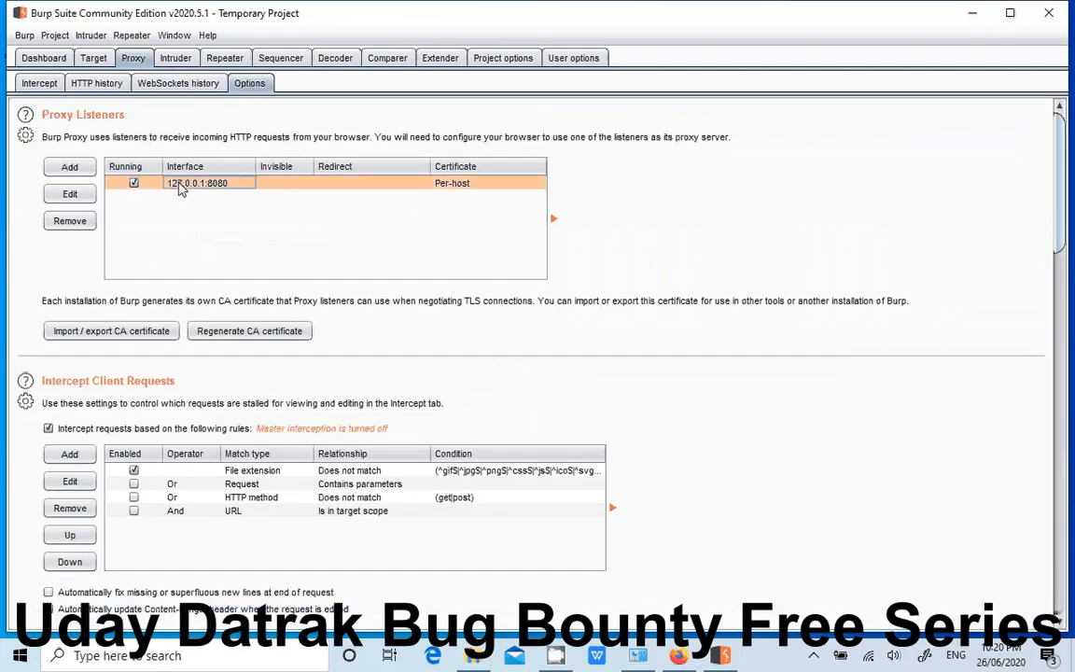
left_click(57, 199)
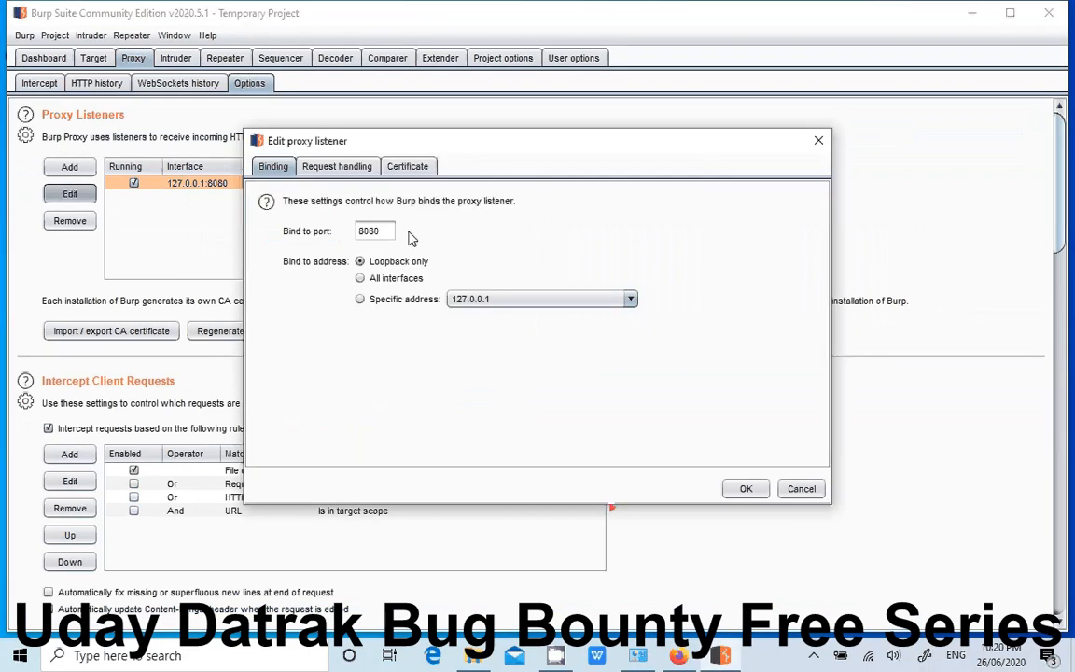
double_click(368, 233)
type("7878")
left_click(365, 278)
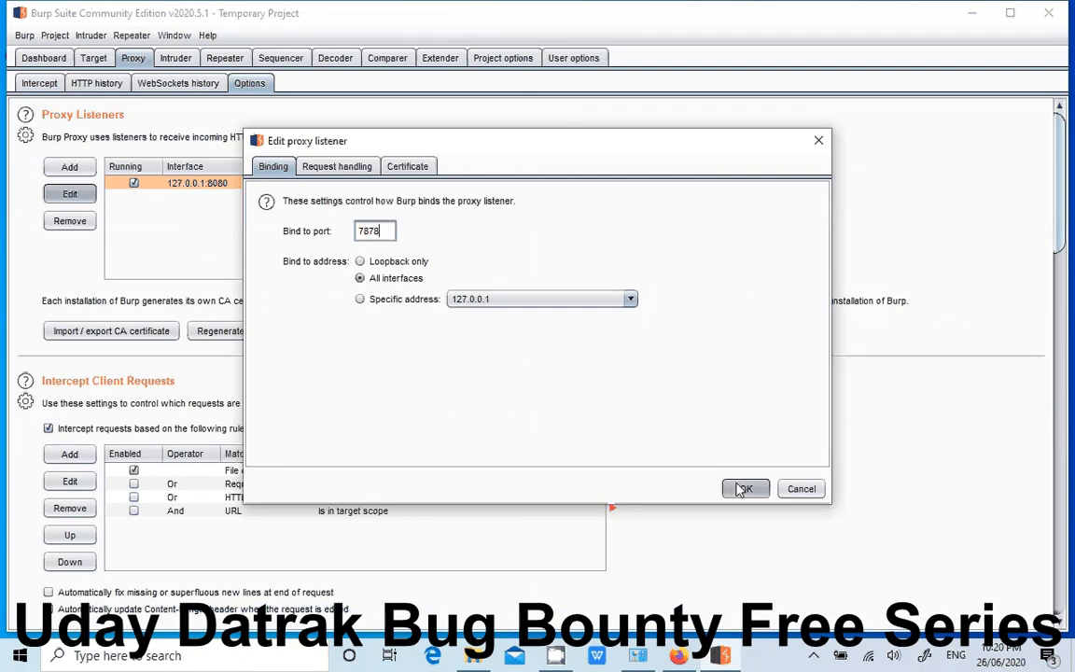
left_click(742, 490)
left_click(614, 355)
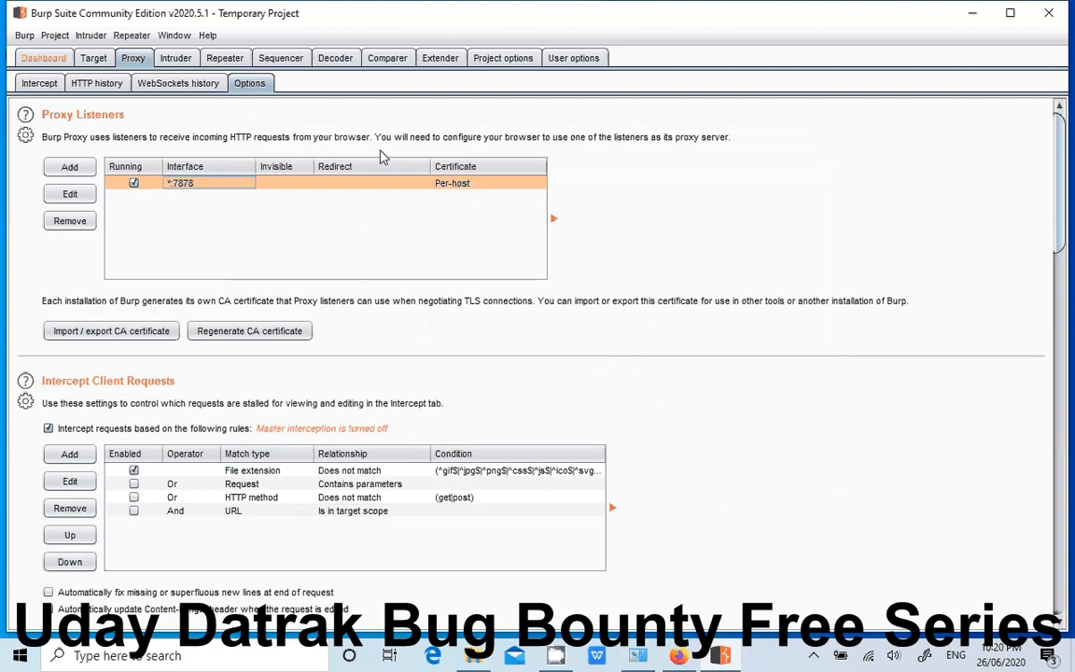
- Review the captured Firefox requests in the proxy's HTTP history and the target site map
left_click(96, 83)
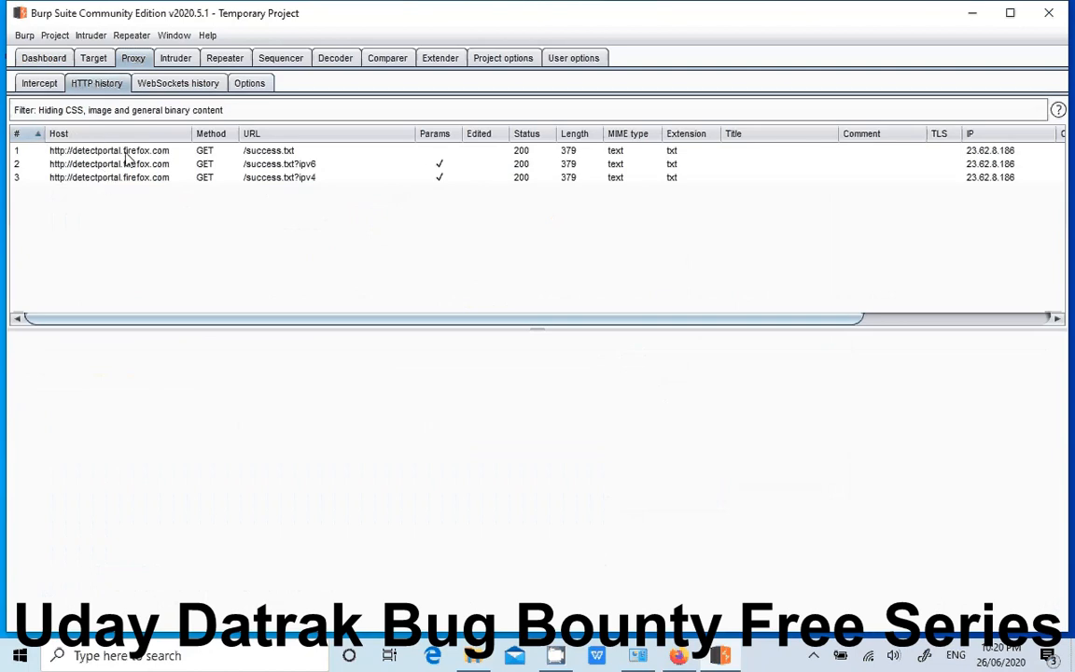
left_click(88, 63)
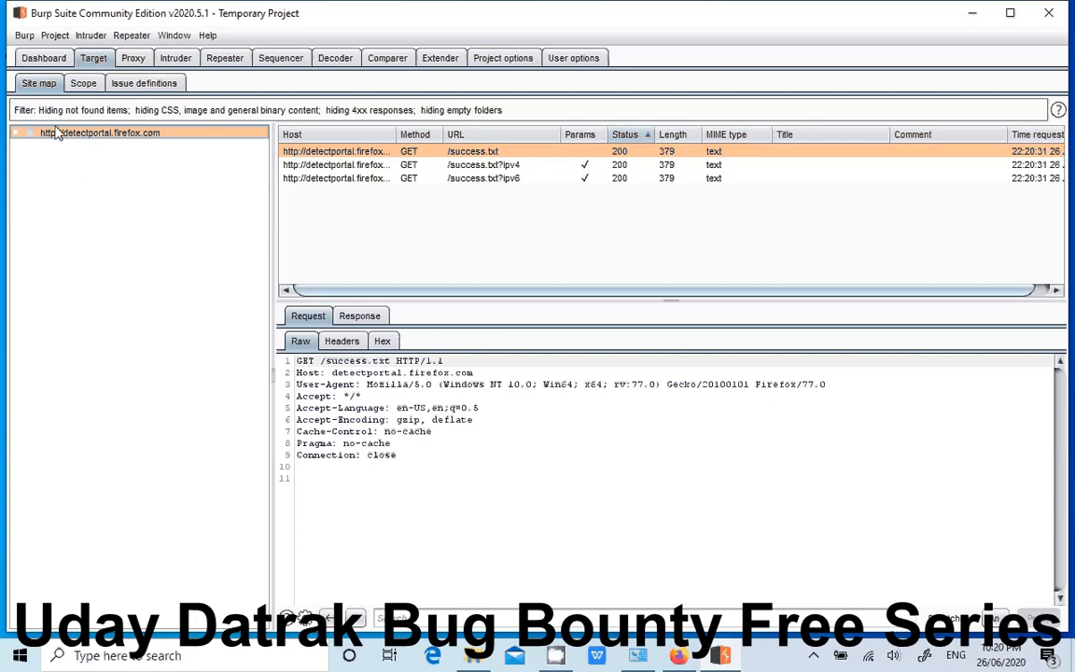
left_click(976, 15)
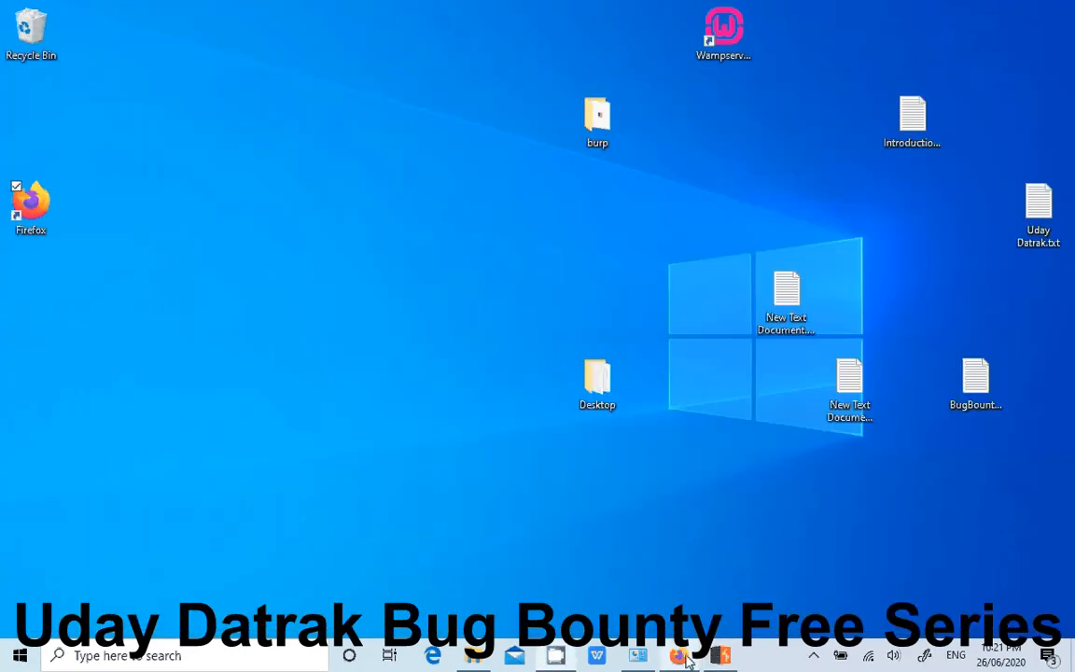
left_click(720, 656)
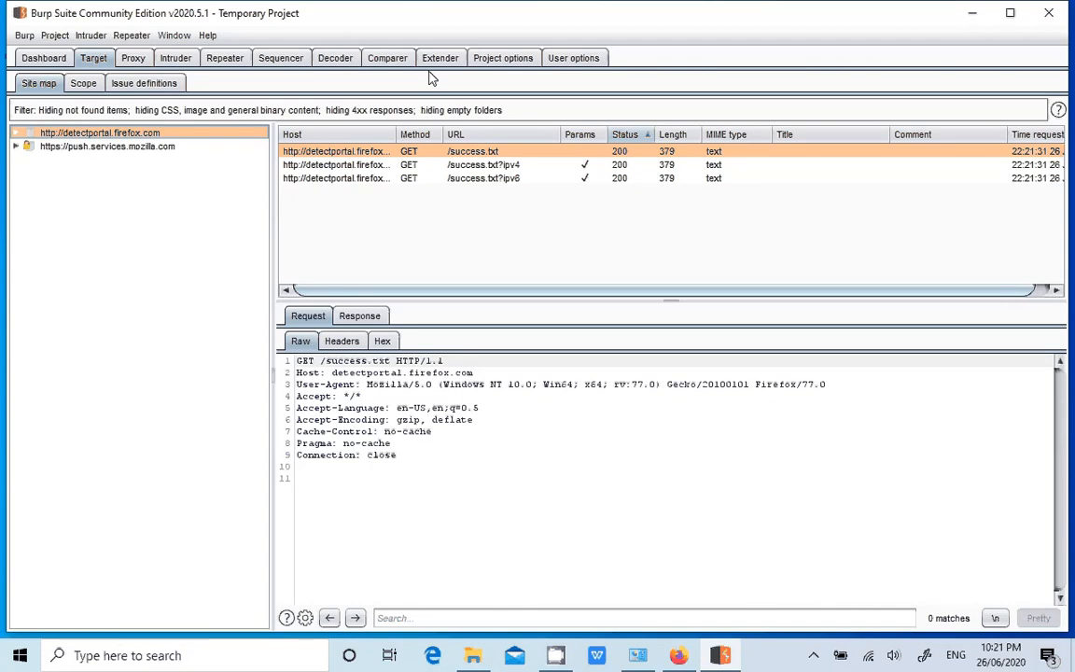
left_click(183, 60)
left_click(130, 59)
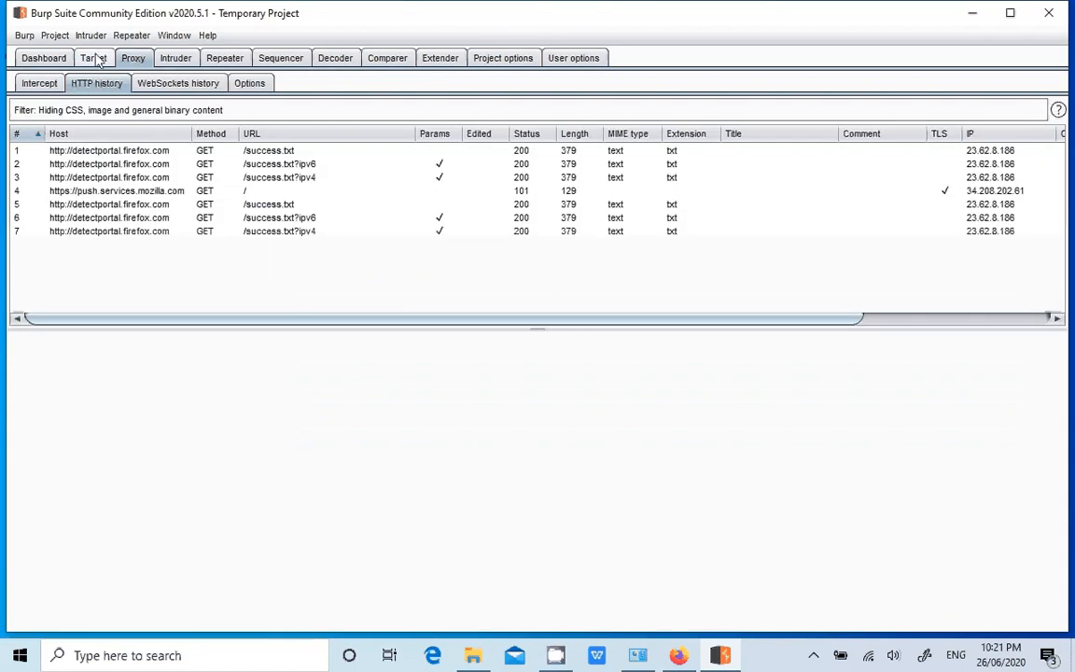
left_click(95, 58)
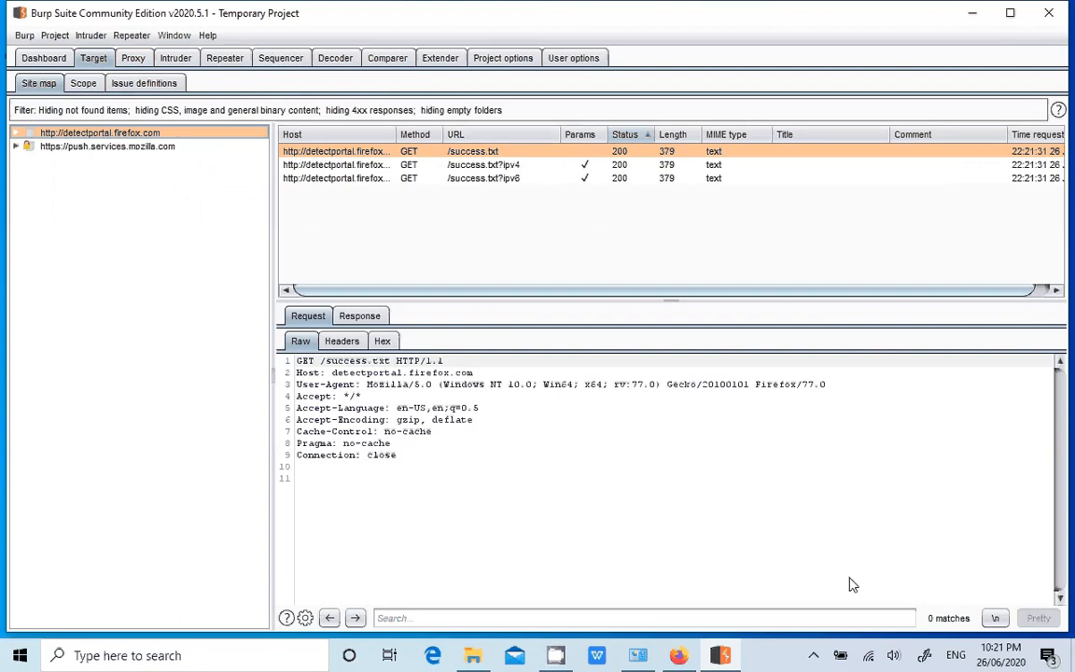
left_click(814, 655)
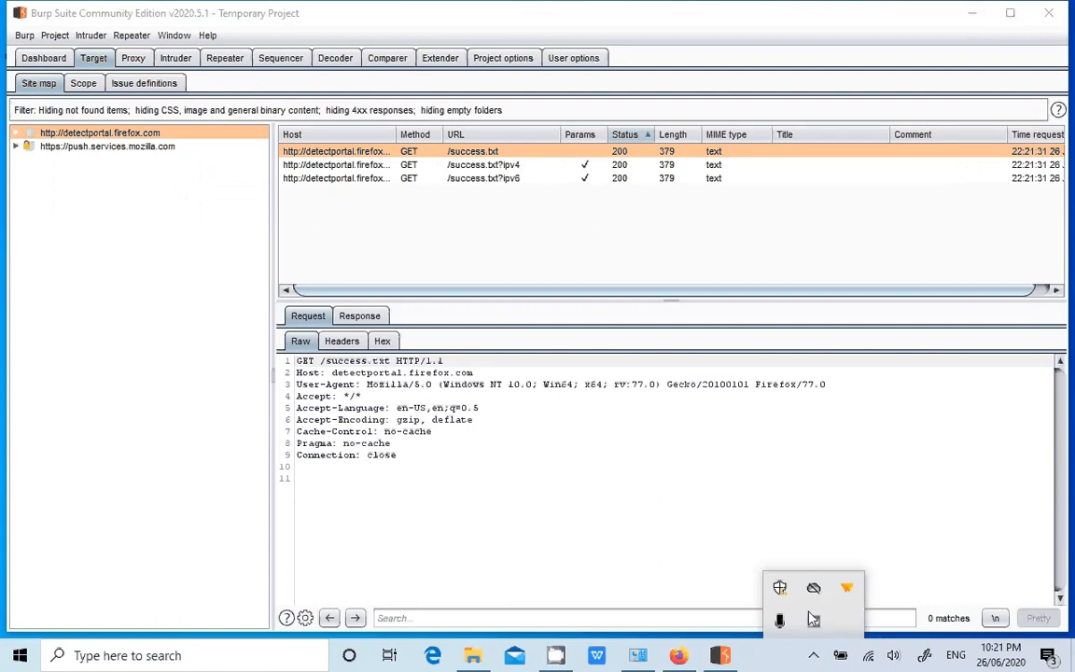
left_click(813, 622)
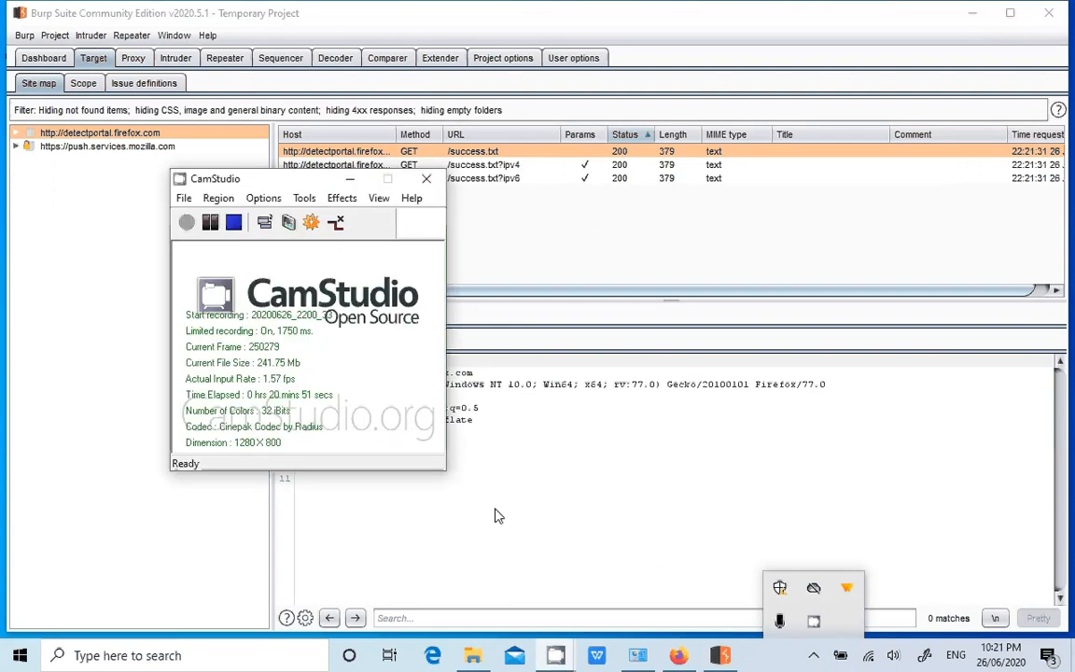